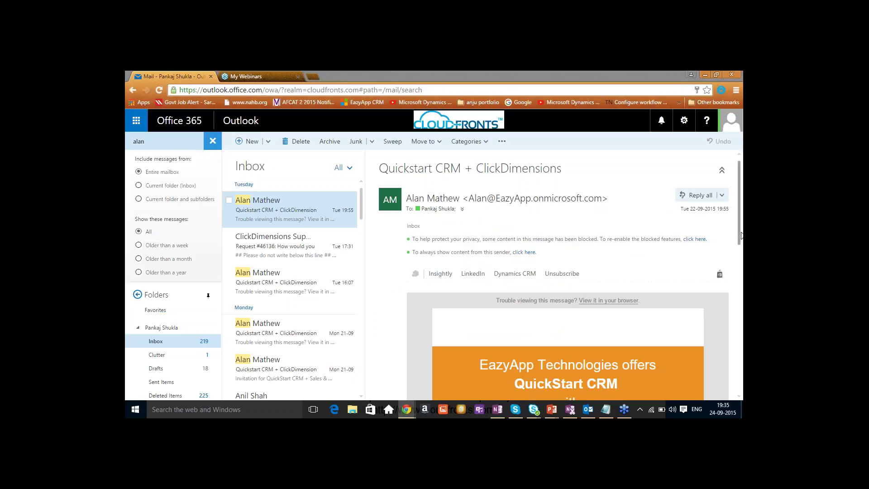
# Follow the Explore more link in the Quickstart CRM + ClickDimensions email and open the contact form from the landing page.
pyautogui.scroll(-2, 538, 182)
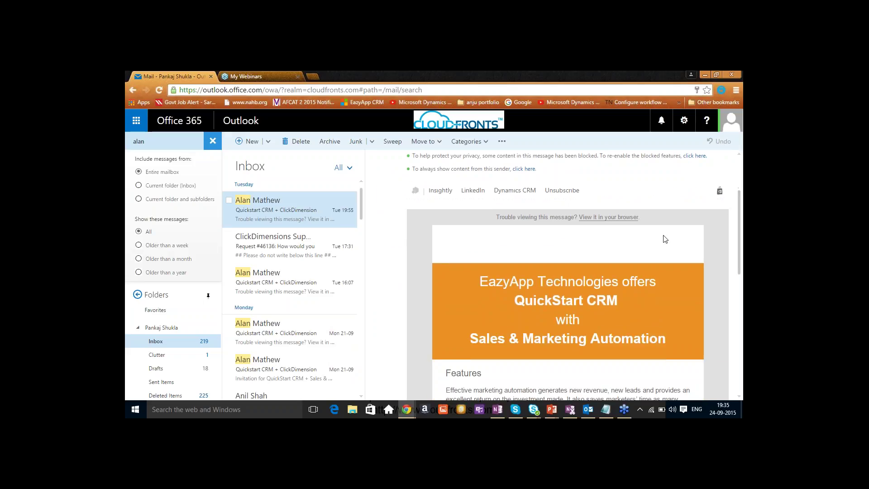
pyautogui.scroll(-1, 521, 171)
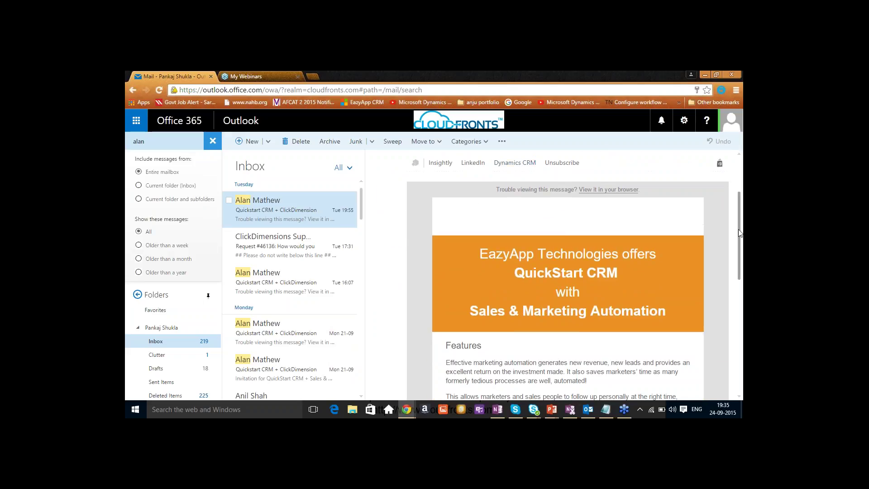
pyautogui.moveTo(741, 233)
pyautogui.mouseDown()
pyautogui.moveTo(742, 257)
pyautogui.moveTo(739, 248)
pyautogui.mouseUp()
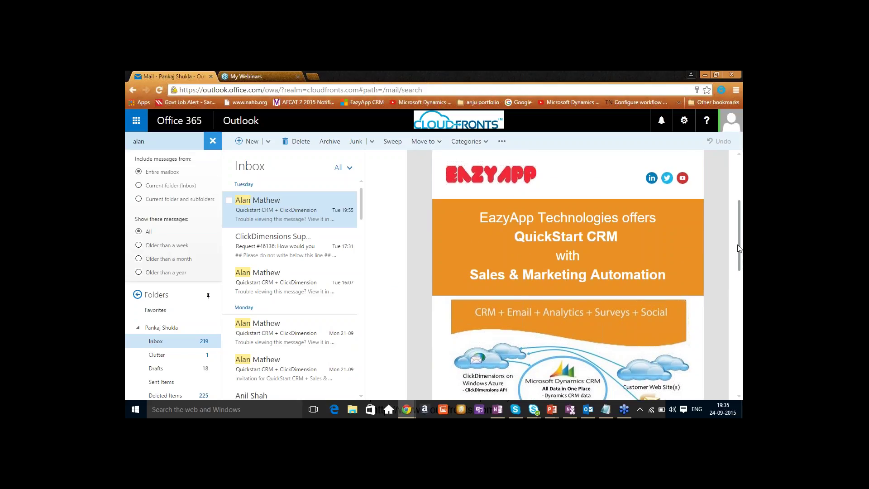
pyautogui.moveTo(739, 249); pyautogui.dragTo(739, 329)
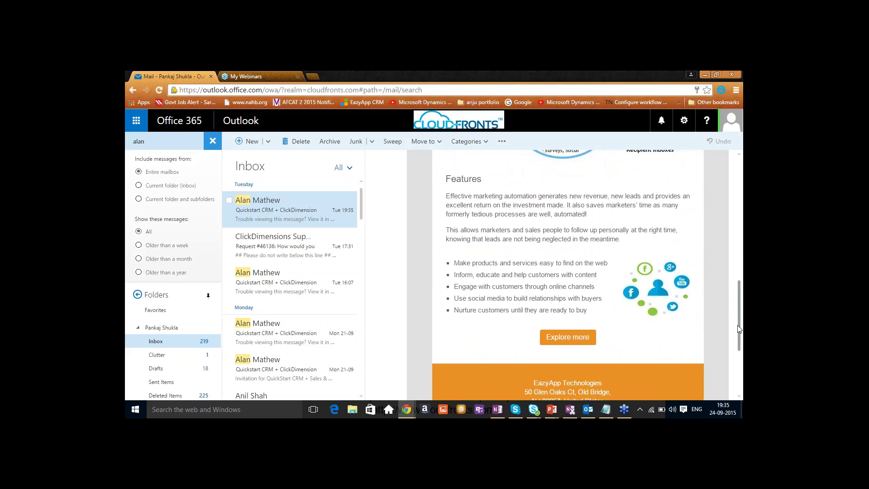
pyautogui.click(576, 342)
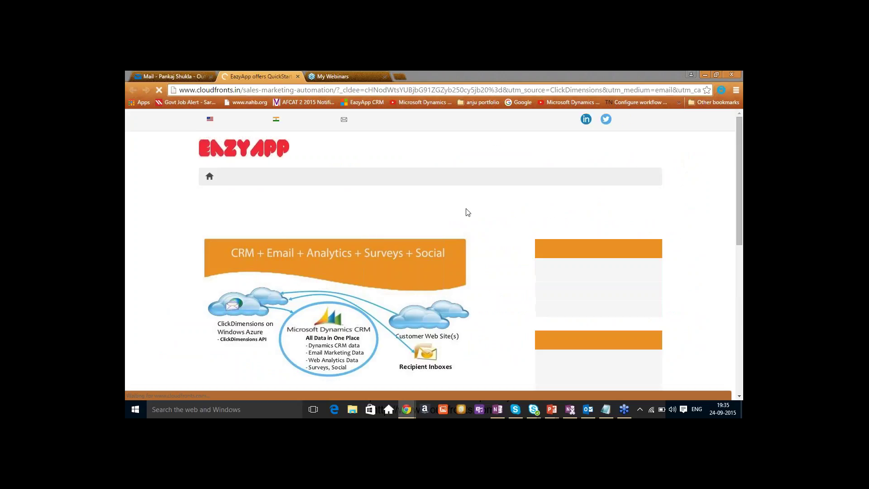
pyautogui.click(739, 248)
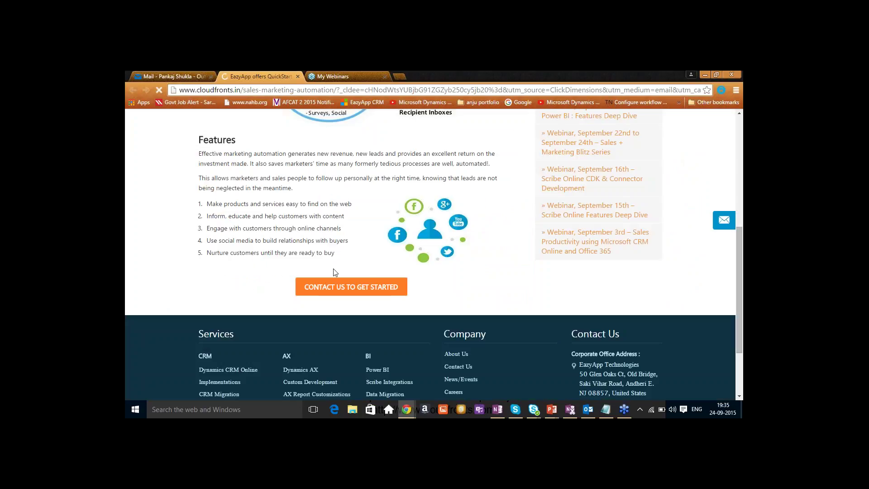
pyautogui.click(337, 294)
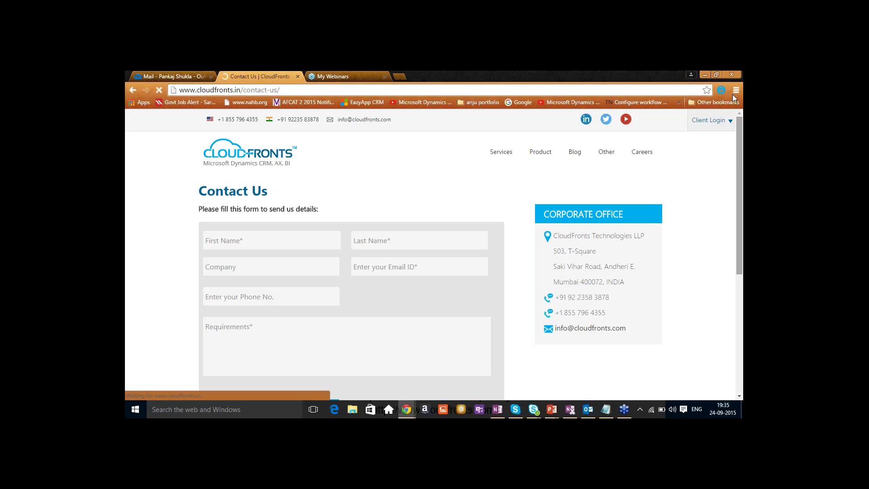
# Enter the contact's first name and last name in the Contact Us form.
pyautogui.click(276, 241)
pyautogui.write('Pa')
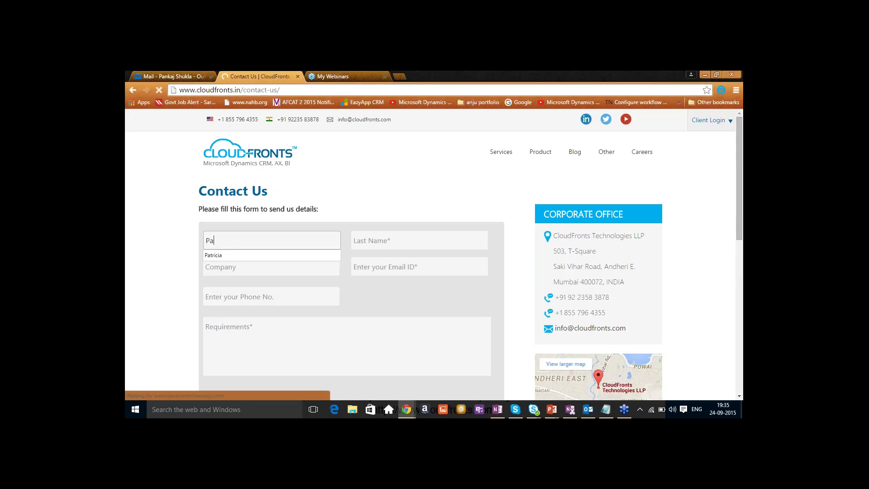
pyautogui.write('tricia')
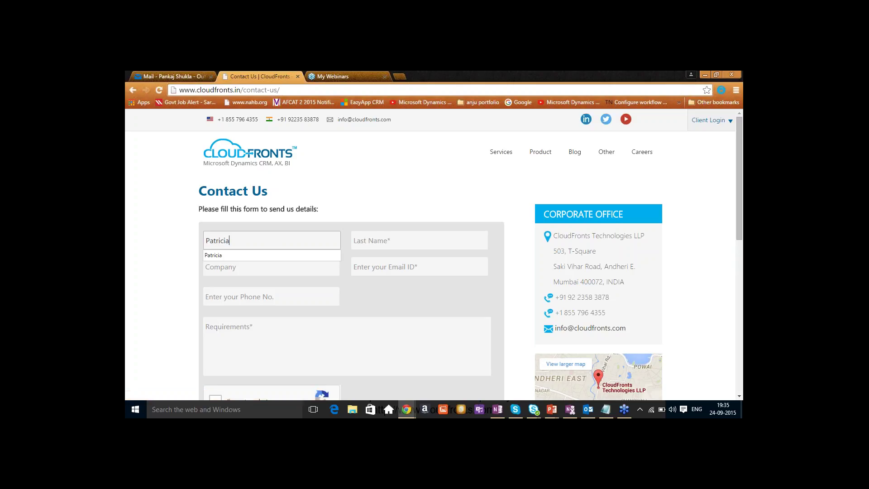
pyautogui.click(321, 255)
pyautogui.click(395, 233)
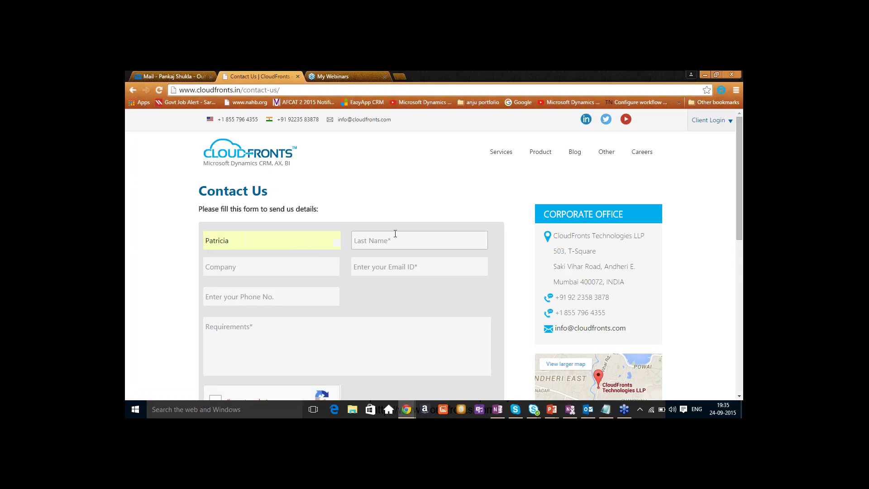
pyautogui.write('HAr')
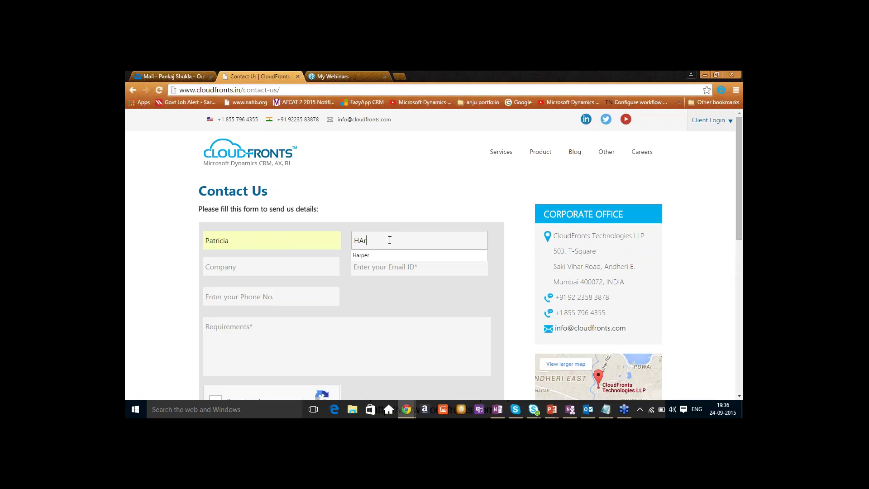
pyautogui.click(385, 255)
# Enter Avnet as the company and fill in the contact's e-mail address and phone number.
pyautogui.click(281, 267)
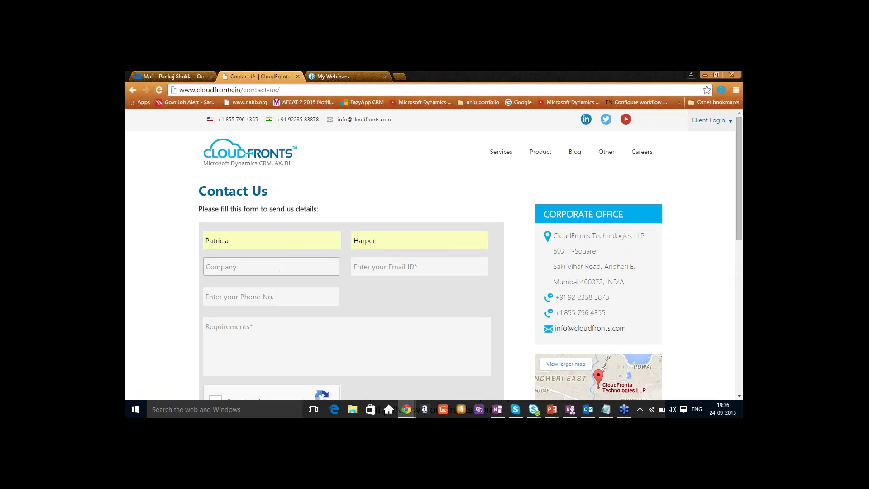
pyautogui.write('Avnet')
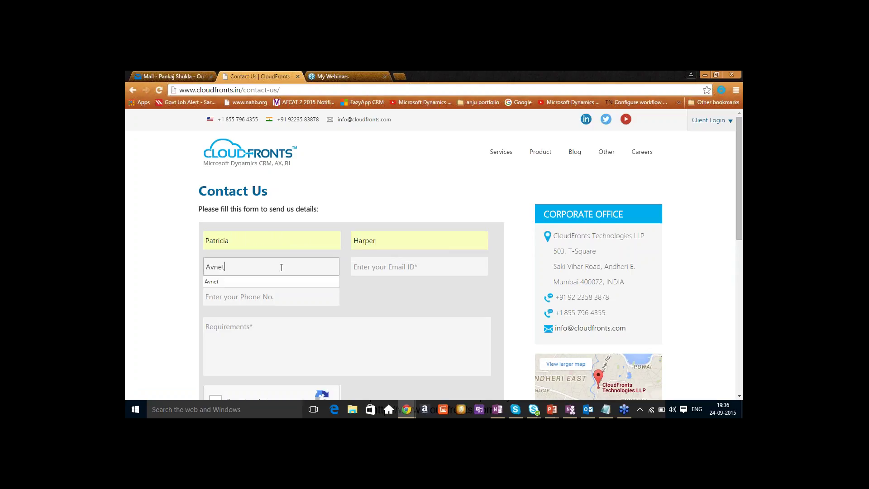
pyautogui.click(287, 281)
pyautogui.click(367, 264)
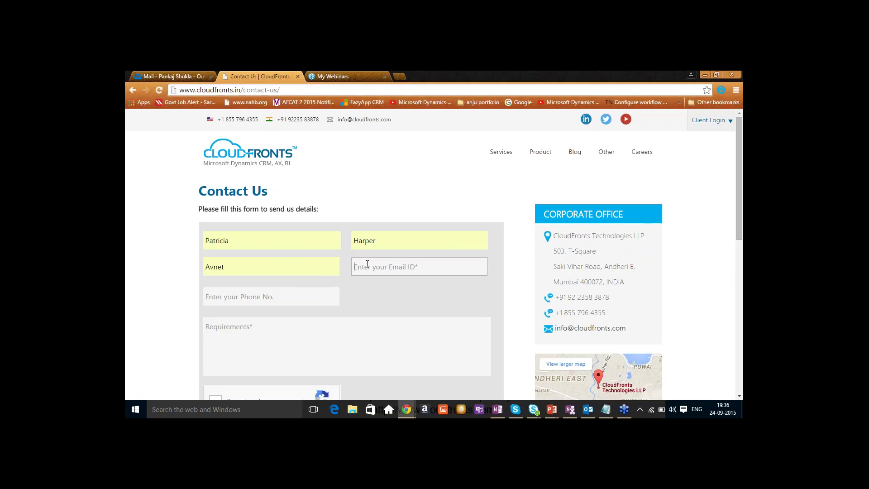
pyautogui.click(383, 282)
pyautogui.click(273, 296)
pyautogui.press('Down')
pyautogui.press('Return')
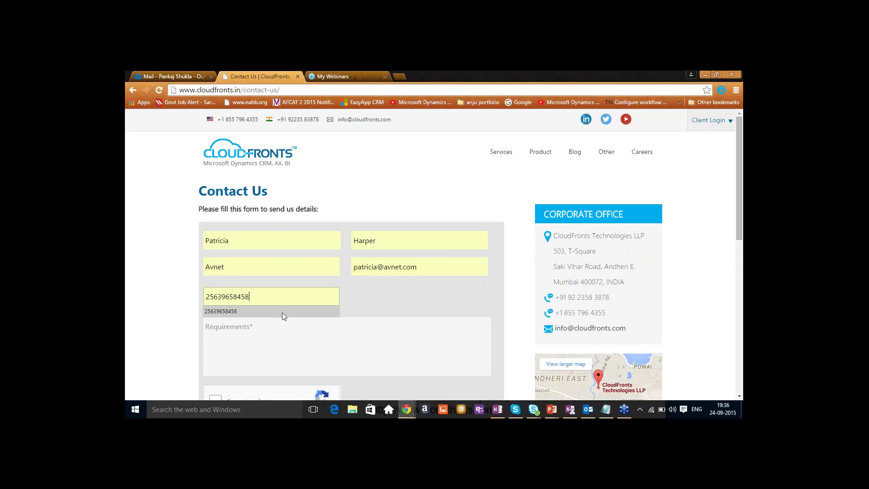
# Enter "Marketing Automation" as the requirements in the contact form.
pyautogui.click(288, 355)
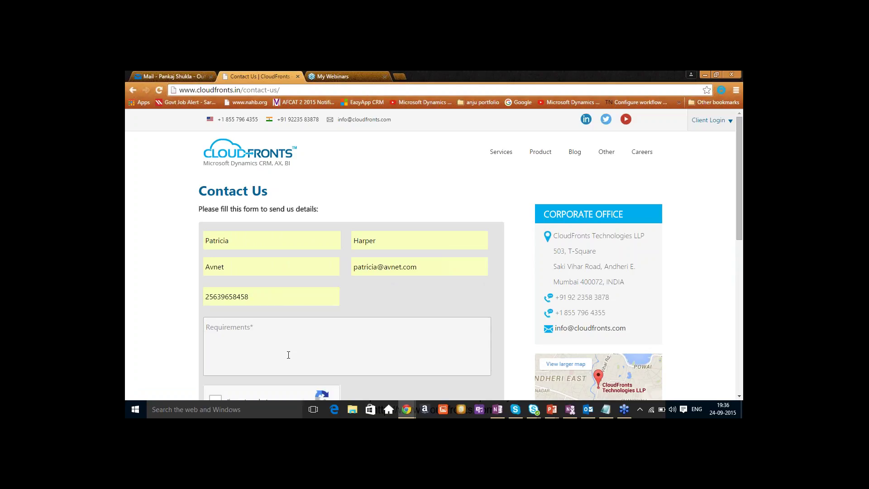
pyautogui.write('MArketing Automation')
pyautogui.click(219, 327)
pyautogui.press('BackSpace')
pyautogui.write('a')
# Complete the robot check by selecting the construction vehicle images and submit the contact form.
pyautogui.moveTo(743, 209); pyautogui.dragTo(742, 267)
pyautogui.click(215, 266)
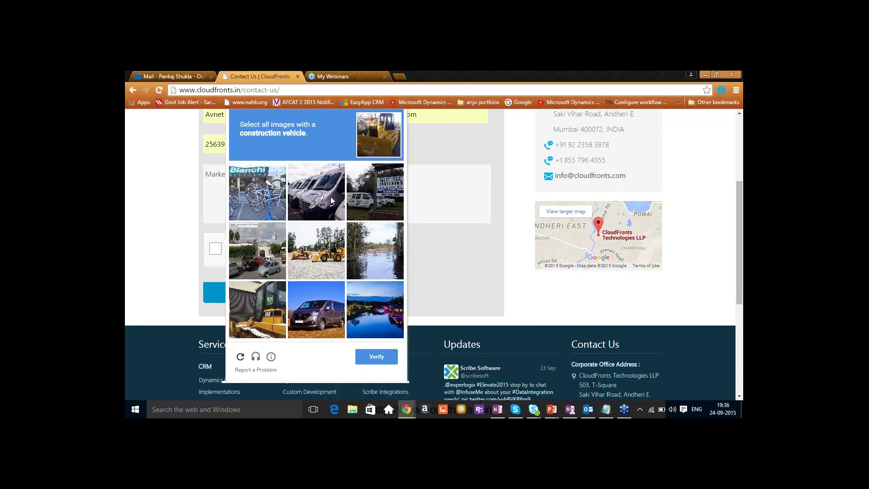
pyautogui.click(307, 241)
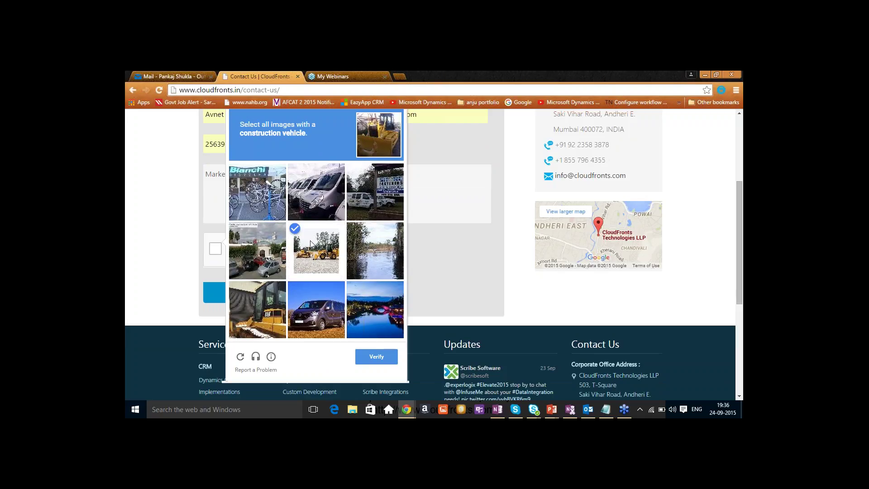
pyautogui.click(249, 314)
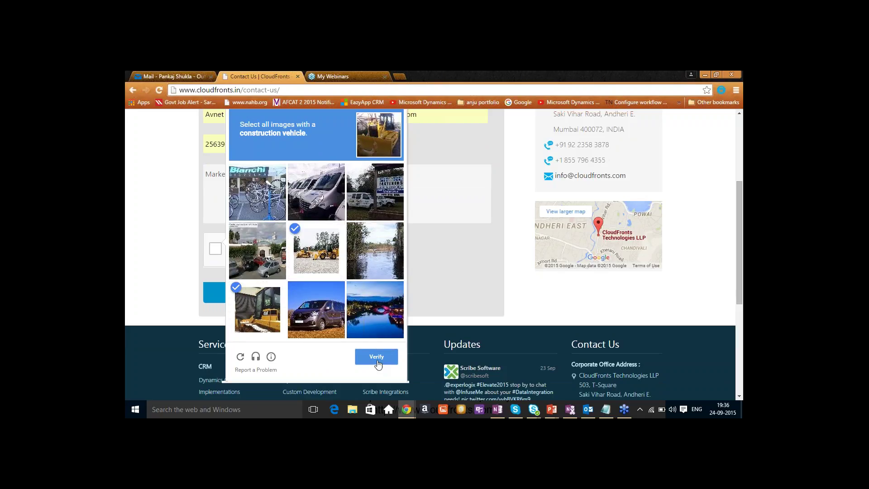
pyautogui.click(376, 358)
pyautogui.click(266, 300)
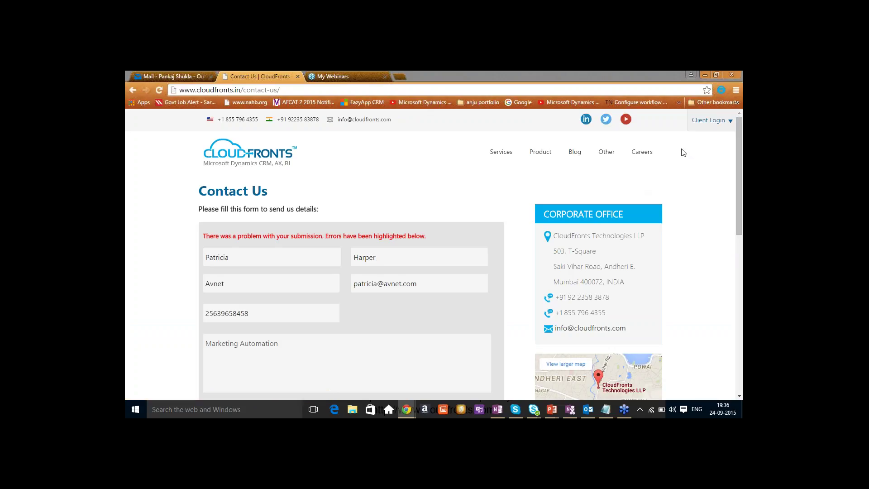
# Repeat the robot check by selecting all the food images and resubmit the contact form.
pyautogui.moveTo(741, 231); pyautogui.dragTo(741, 269)
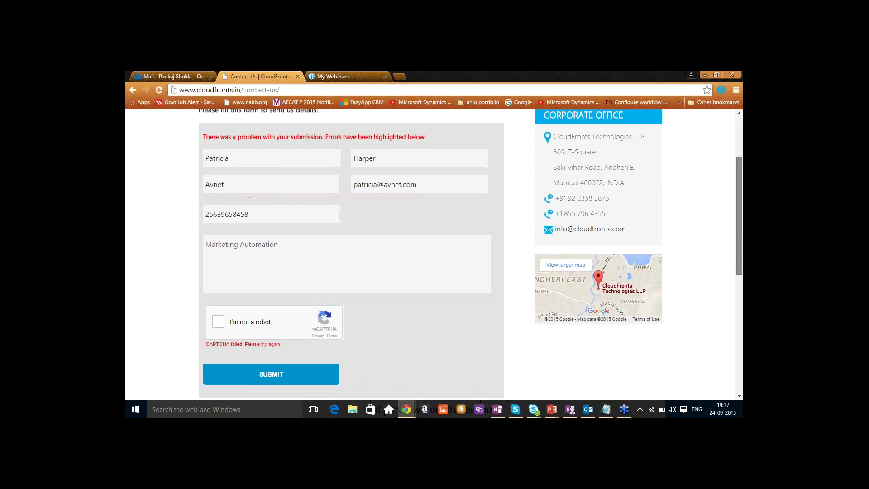
pyautogui.click(219, 323)
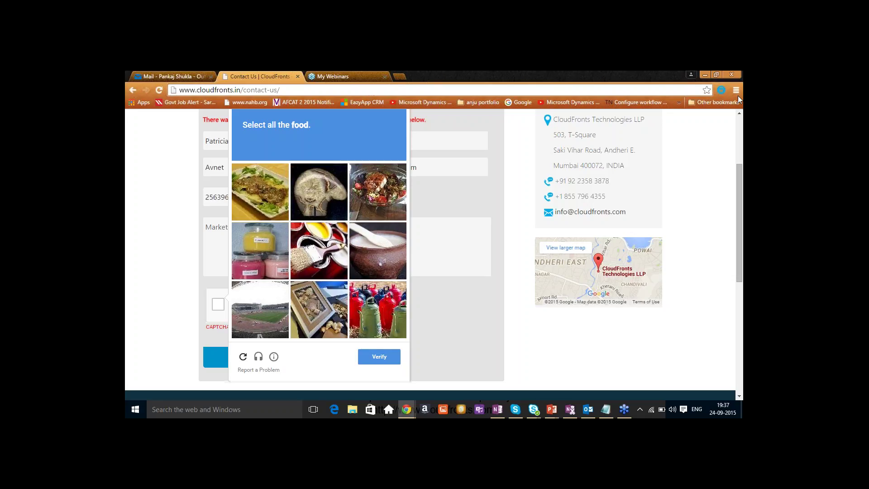
pyautogui.click(260, 195)
pyautogui.click(382, 190)
pyautogui.click(382, 190)
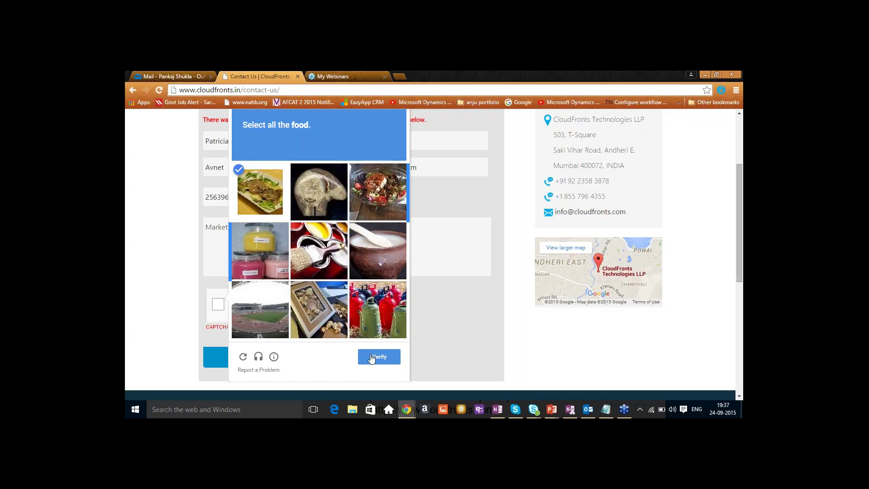
pyautogui.click(374, 189)
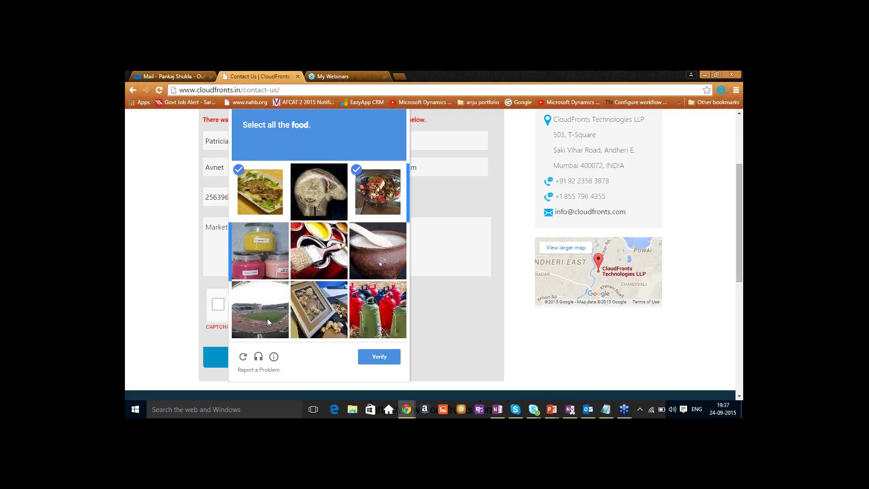
pyautogui.click(376, 254)
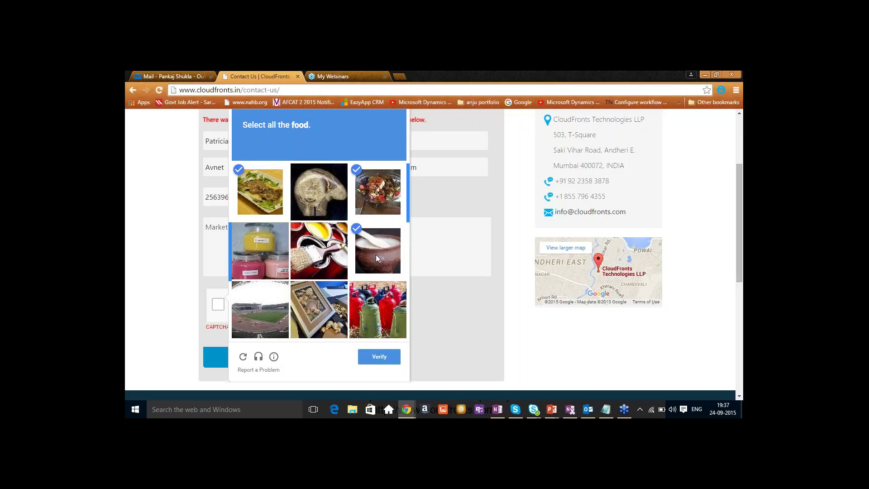
pyautogui.click(380, 357)
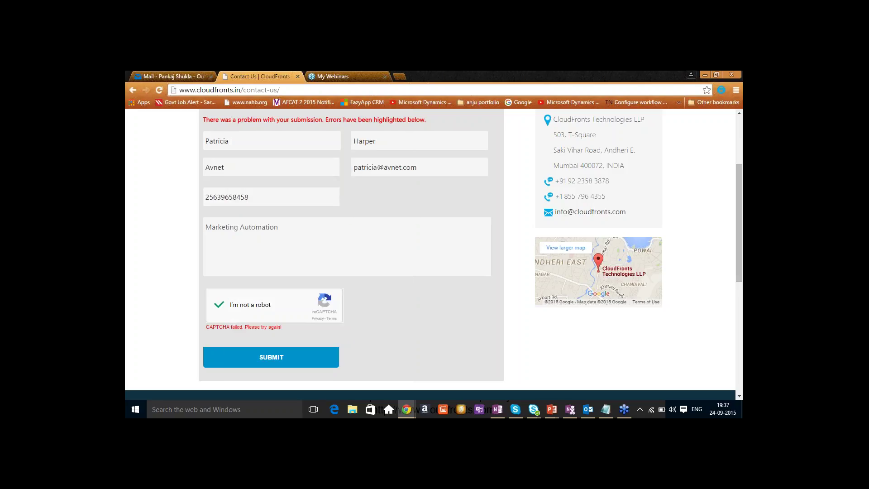
pyautogui.click(261, 361)
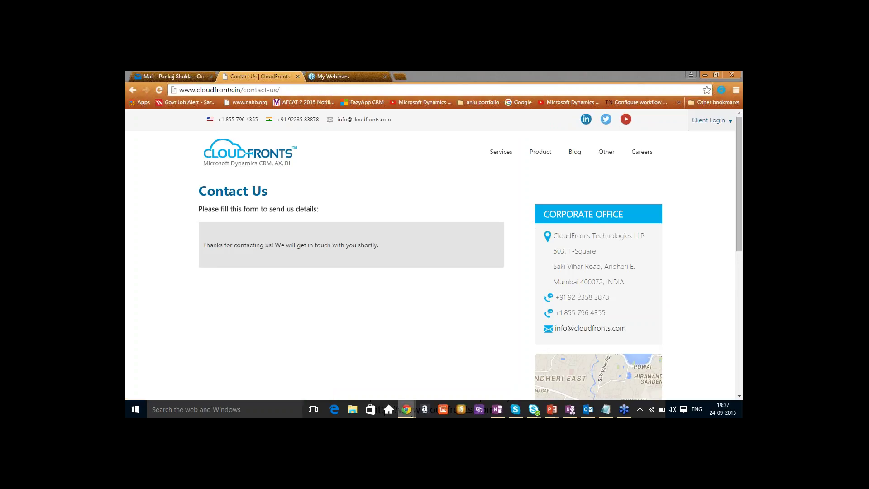
# Switch to the EazyApp Dynamics CRM window and open the Sales area's dashboards.
pyautogui.moveTo(411, 415)
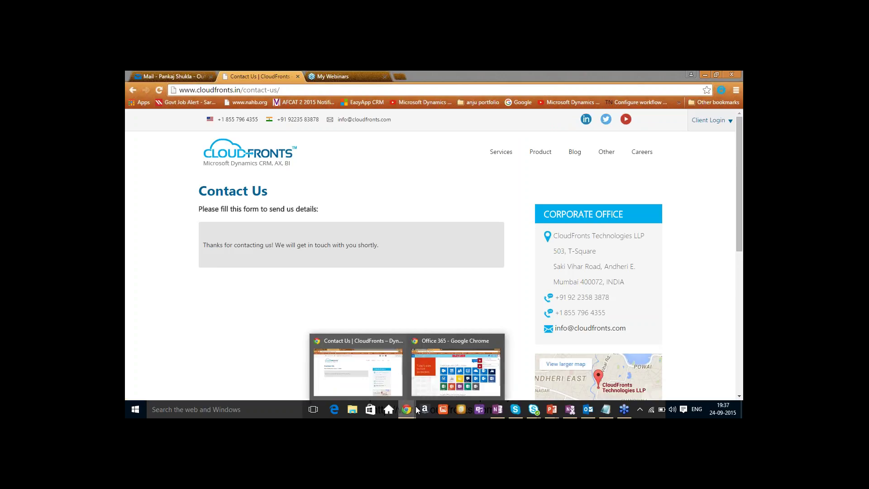
pyautogui.click(438, 388)
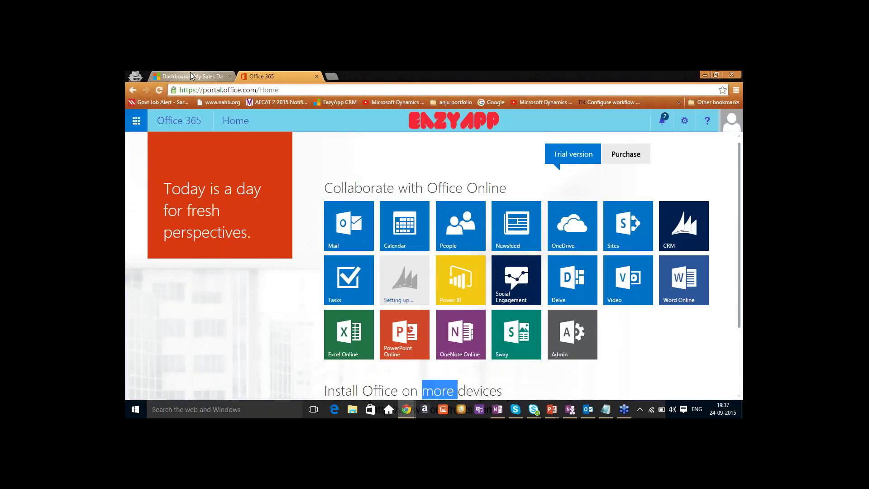
pyautogui.click(206, 77)
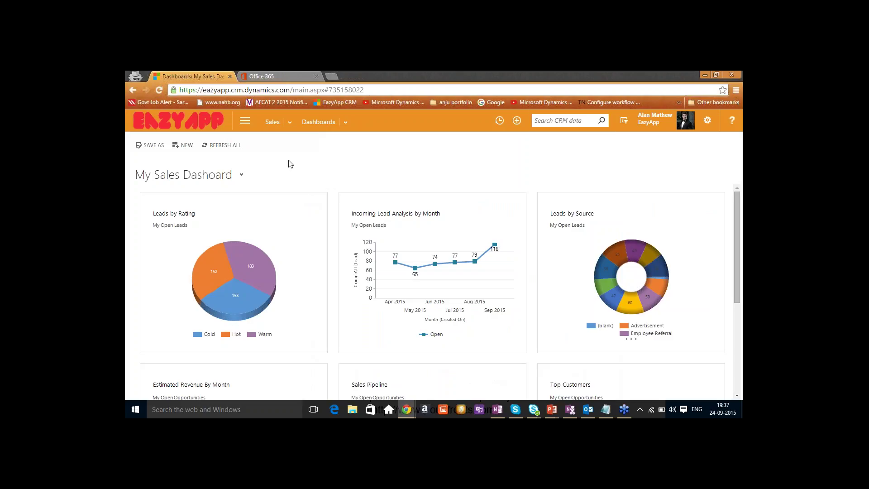
pyautogui.click(290, 122)
pyautogui.click(158, 168)
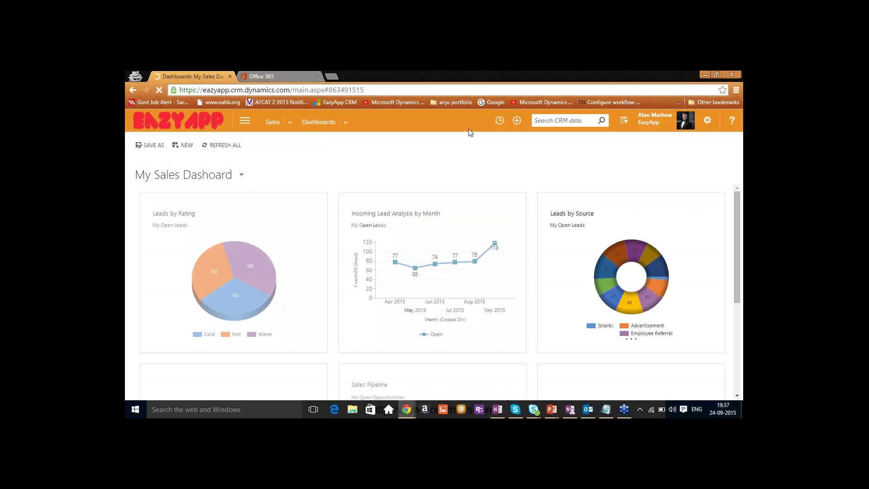
# Change the displayed dashboard to the system dashboard named Sales Dashboard.
pyautogui.click(241, 175)
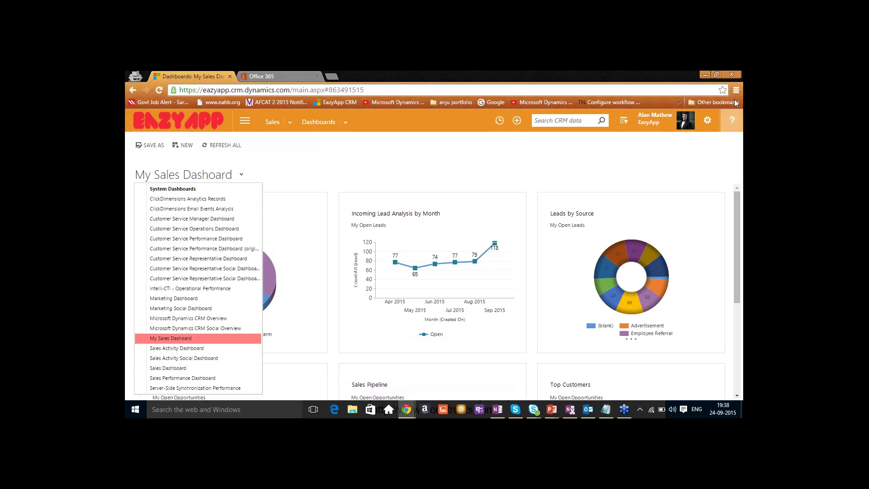
pyautogui.click(495, 168)
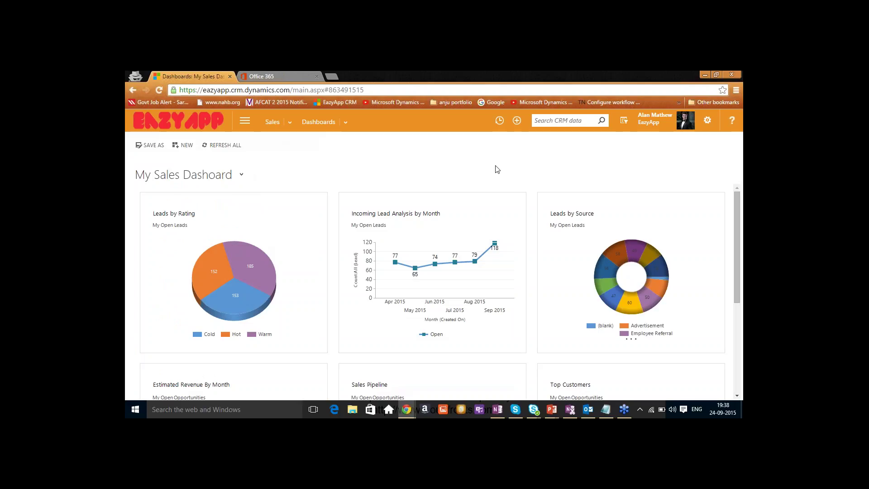
pyautogui.click(242, 175)
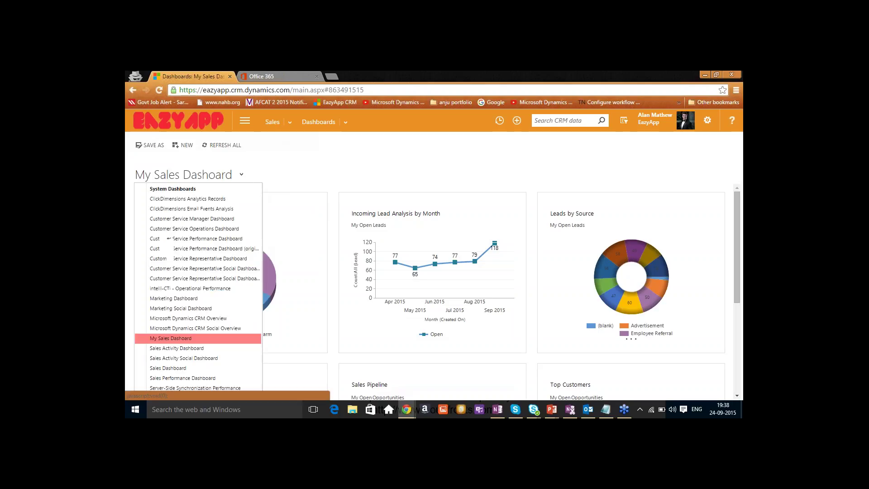
pyautogui.click(188, 368)
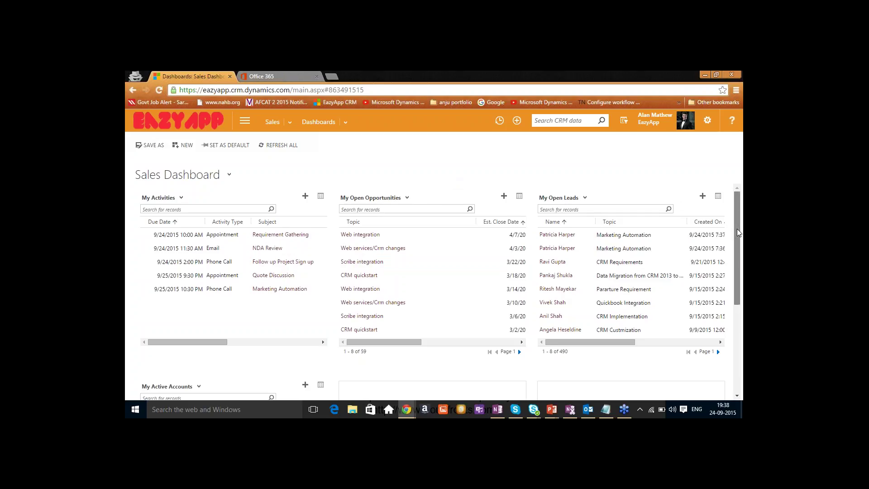
# Look over the Sales Dashboard and open the newest Marketing Automation lead in My Open Leads.
pyautogui.scroll(-2, 737, 229)
pyautogui.scroll(-3, 738, 257)
pyautogui.scroll(5, 740, 244)
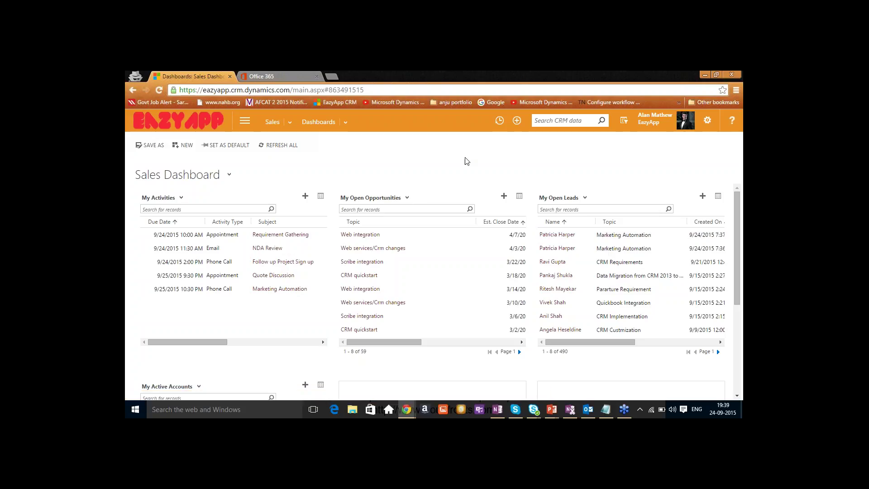
pyautogui.click(557, 234)
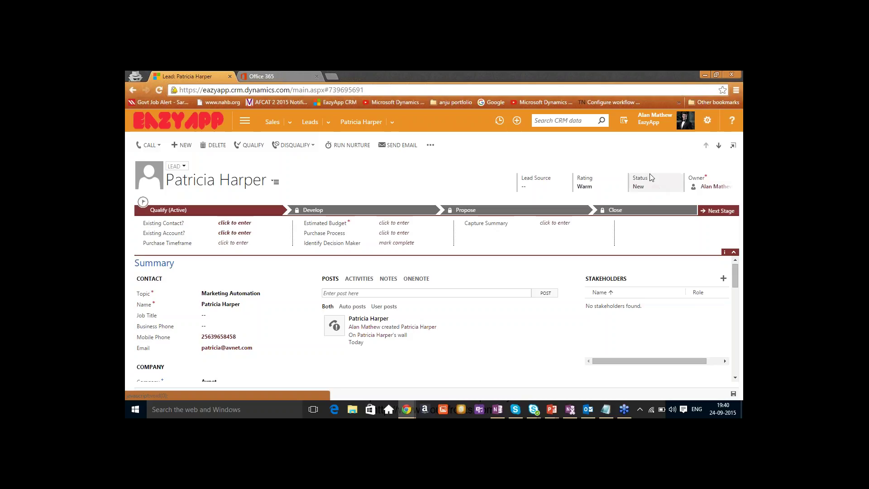
# Open the lead's Insights company profile for Avnet in a separate, maximized window.
pyautogui.moveTo(734, 280); pyautogui.dragTo(737, 308)
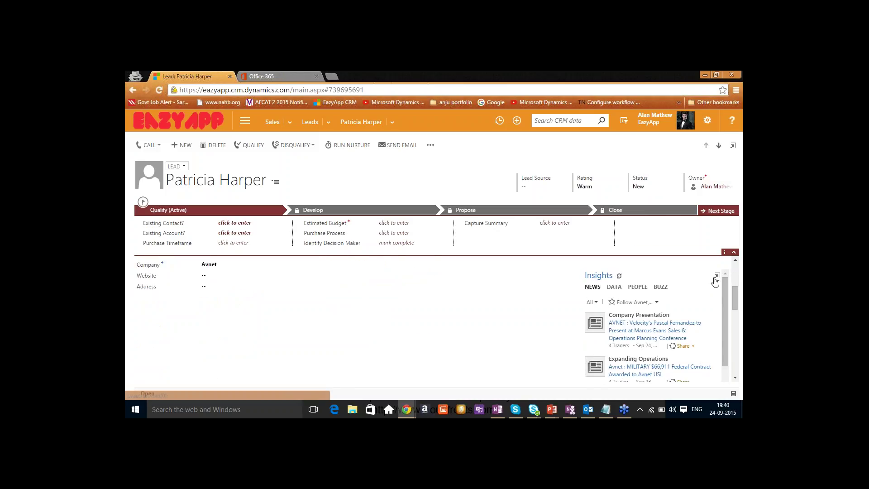
pyautogui.click(717, 277)
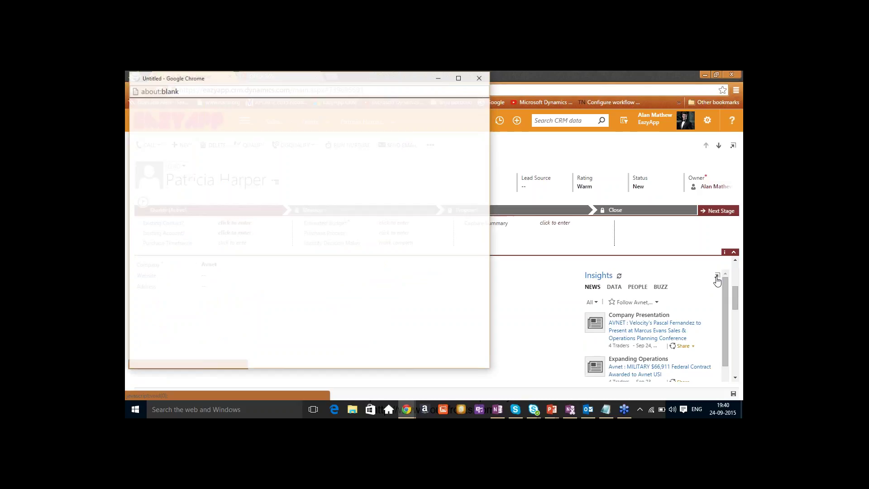
pyautogui.click(458, 76)
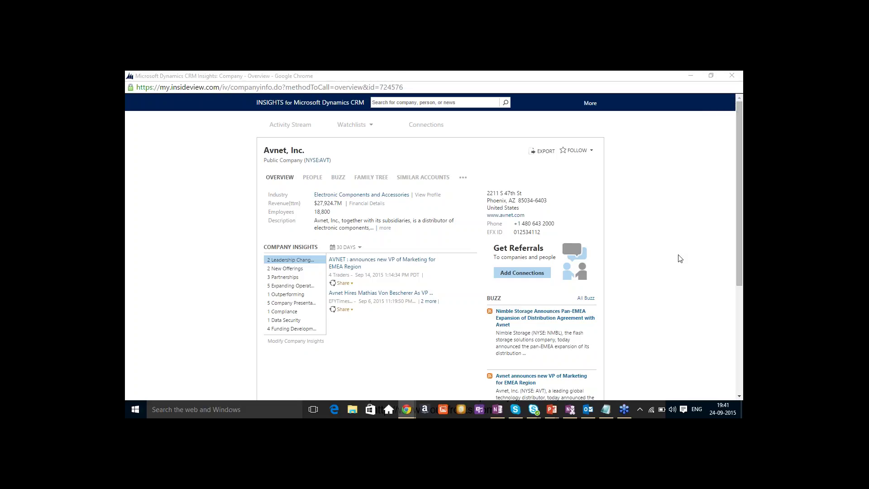
# Search Avnet's people by the lead's first name and open the matching person's Insights profile.
pyautogui.click(315, 181)
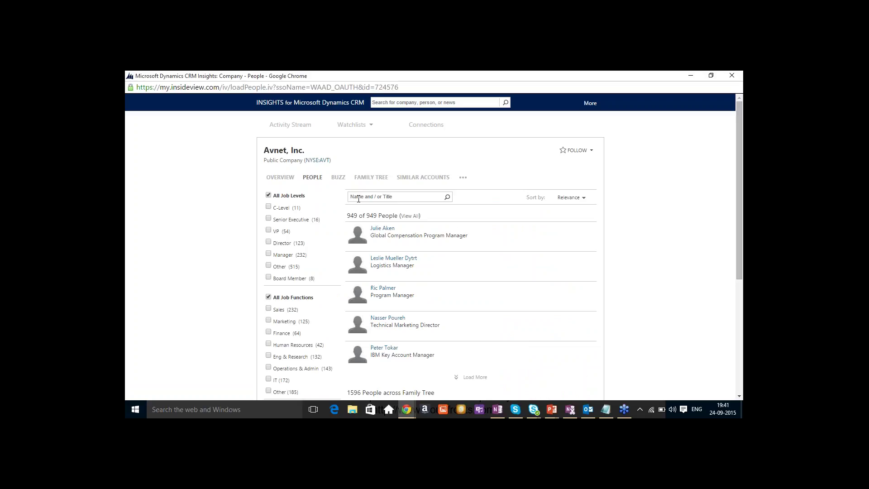
pyautogui.click(358, 199)
pyautogui.write('pal')
pyautogui.press('Return')
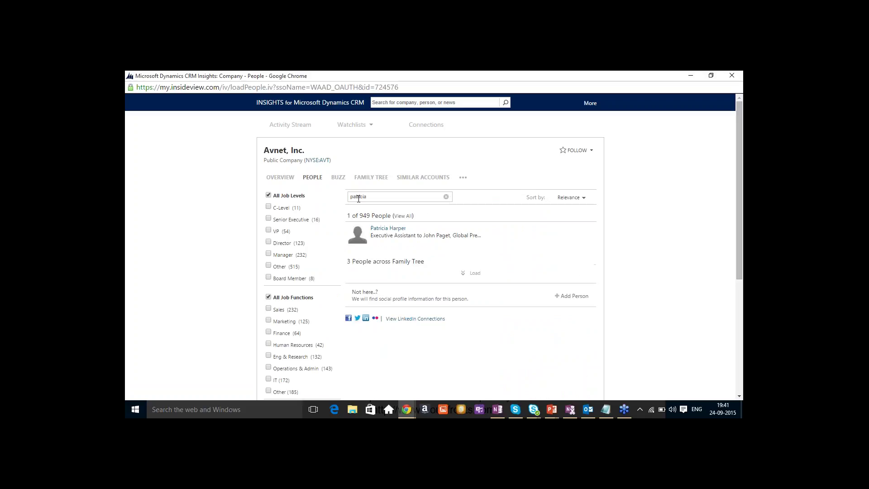
pyautogui.click(397, 230)
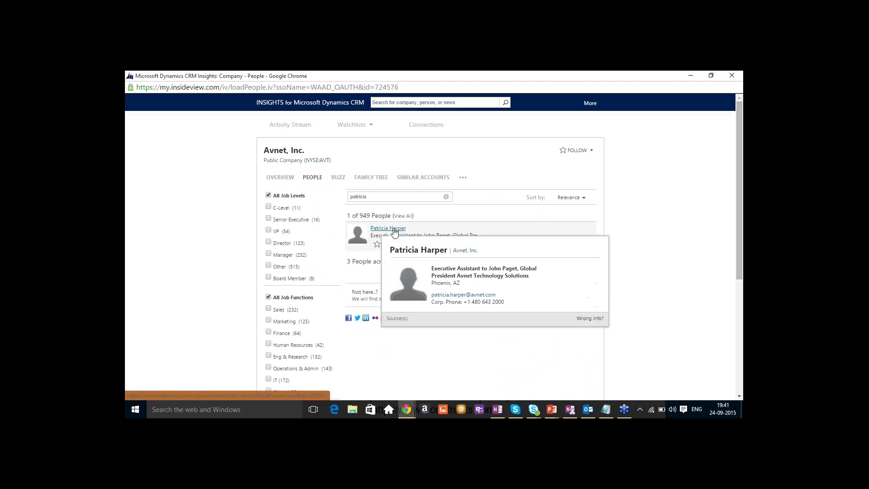
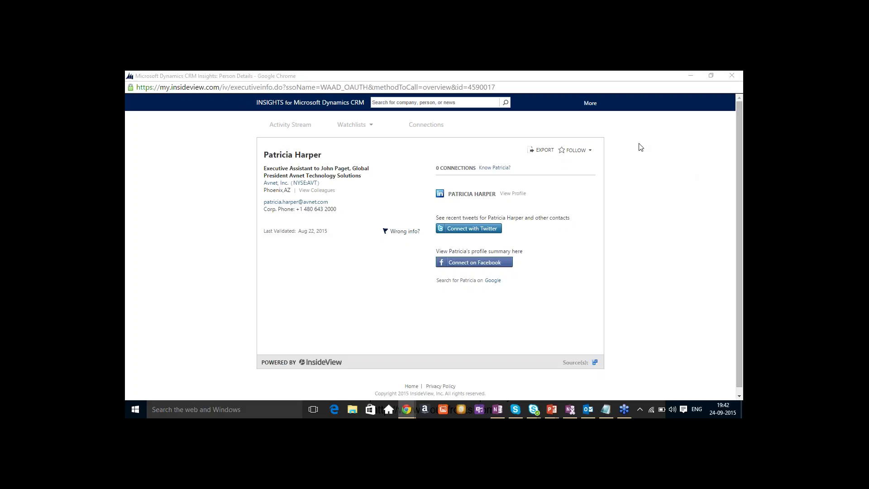
# Return from the person's profile to the Avnet, Inc. company overview and minimize the Insights window.
pyautogui.click(591, 102)
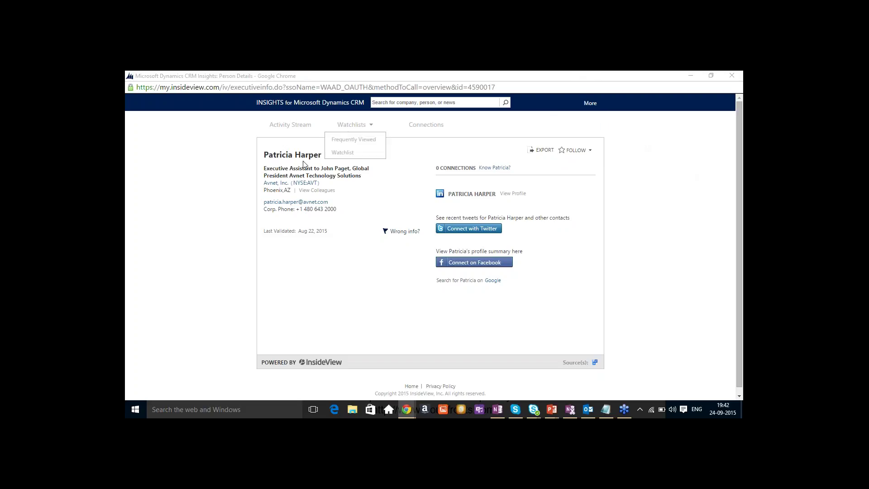
pyautogui.moveTo(283, 185)
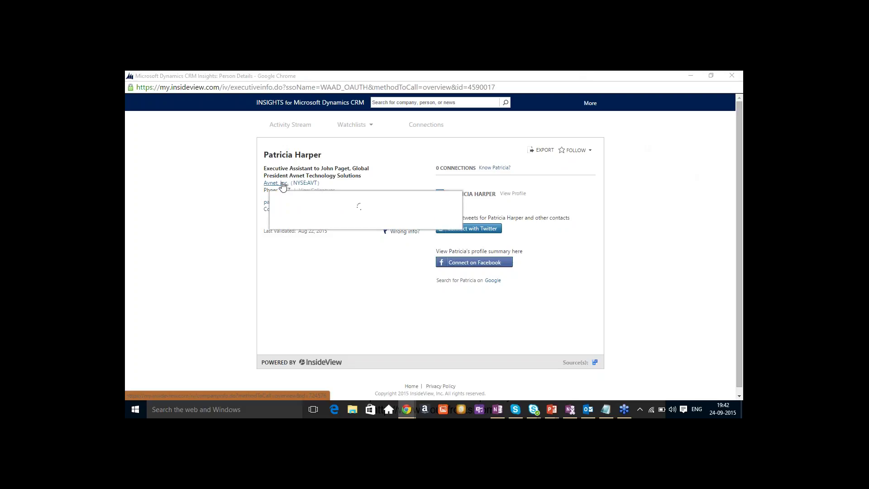
pyautogui.click(283, 183)
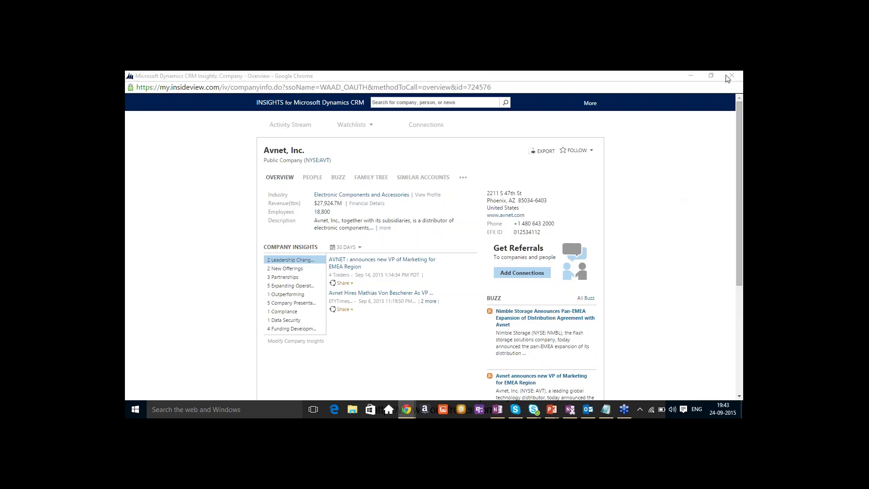
pyautogui.click(690, 76)
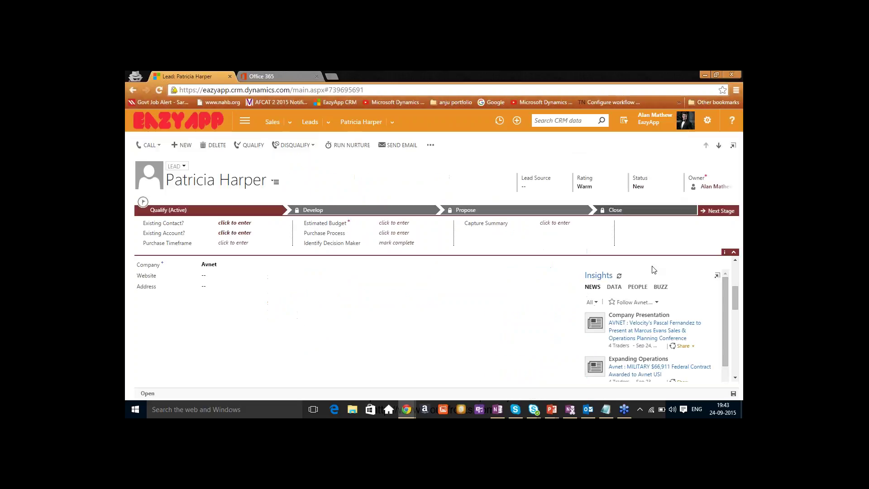
# Sync all checked Avnet company fields from Insights into the lead and reload the lead record.
pyautogui.click(619, 277)
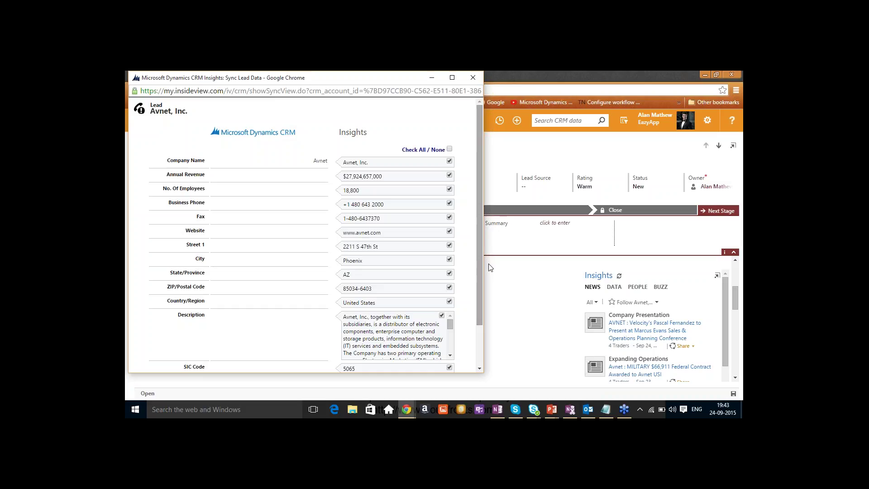
pyautogui.moveTo(480, 262); pyautogui.dragTo(481, 317)
pyautogui.click(390, 355)
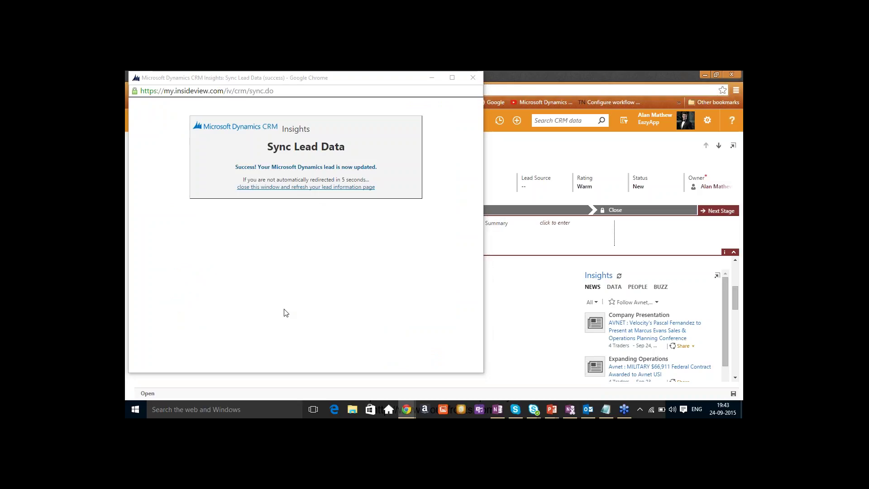
pyautogui.click(473, 77)
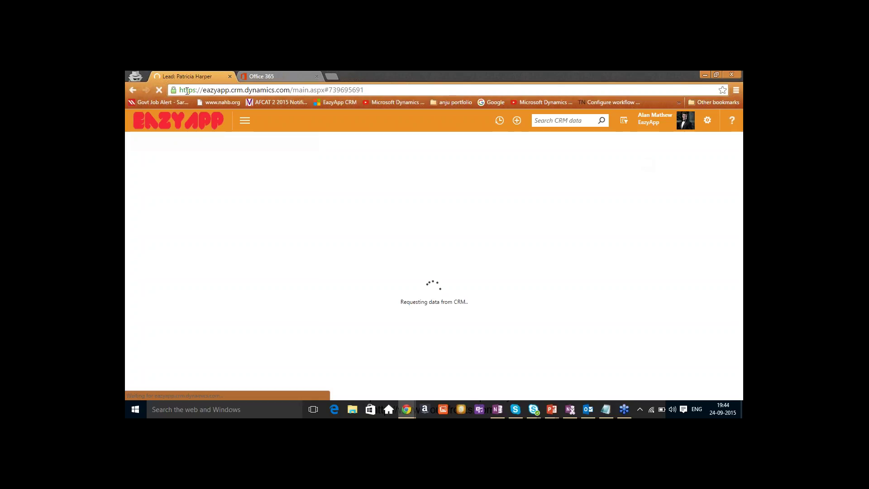
pyautogui.click(255, 89)
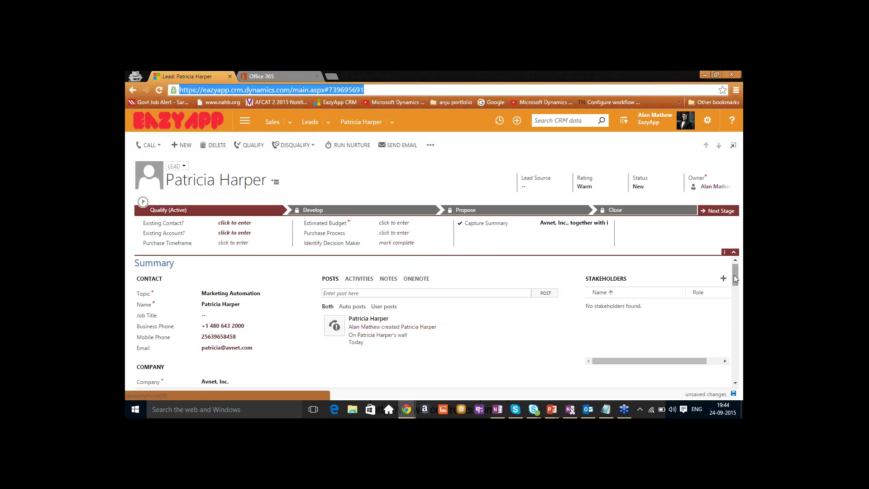
pyautogui.moveTo(735, 278)
pyautogui.mouseDown()
pyautogui.moveTo(737, 371)
pyautogui.moveTo(732, 269)
pyautogui.mouseUp()
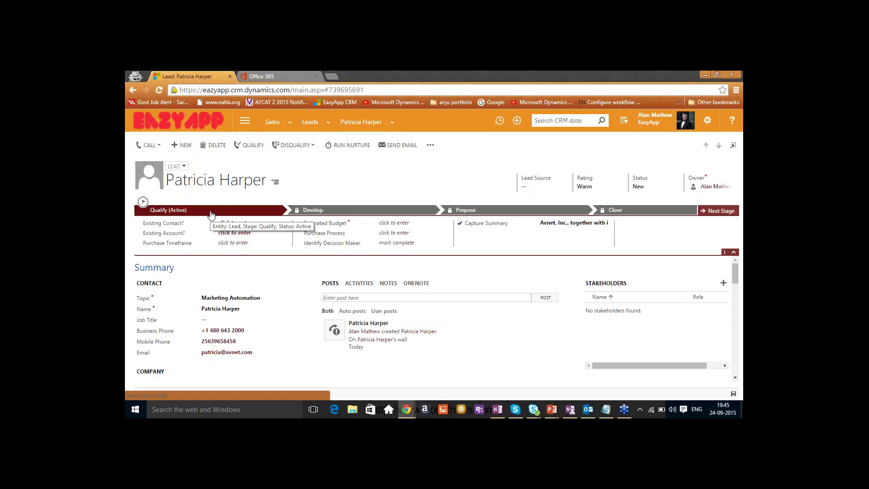
# Look up the lead's first name as Existing Contact, then create and save a new contact from the prefilled lead details.
pyautogui.click(229, 228)
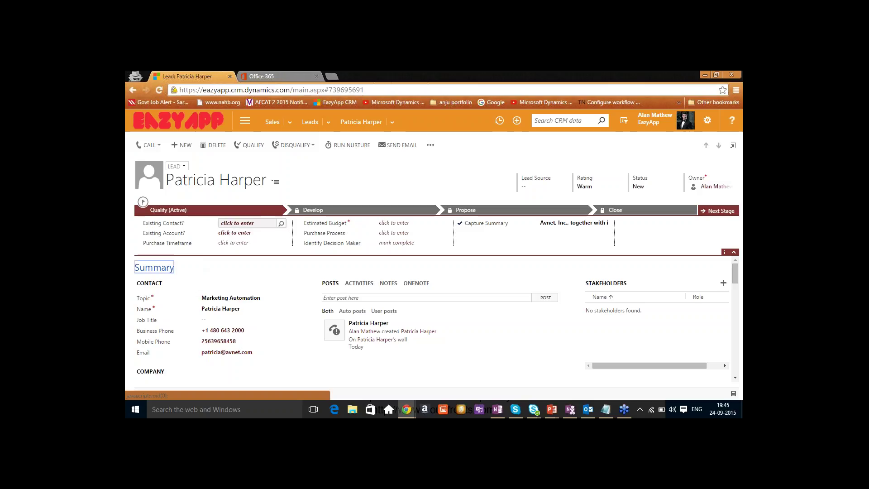
pyautogui.write('pat')
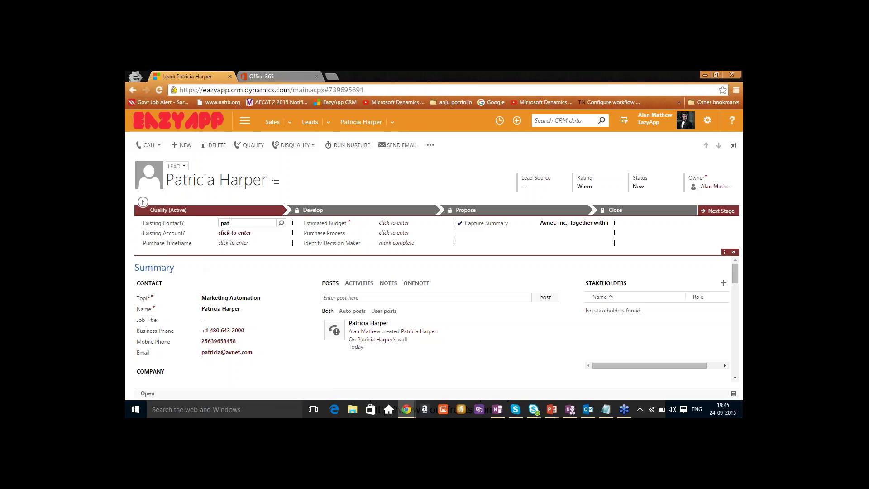
pyautogui.write('ricia')
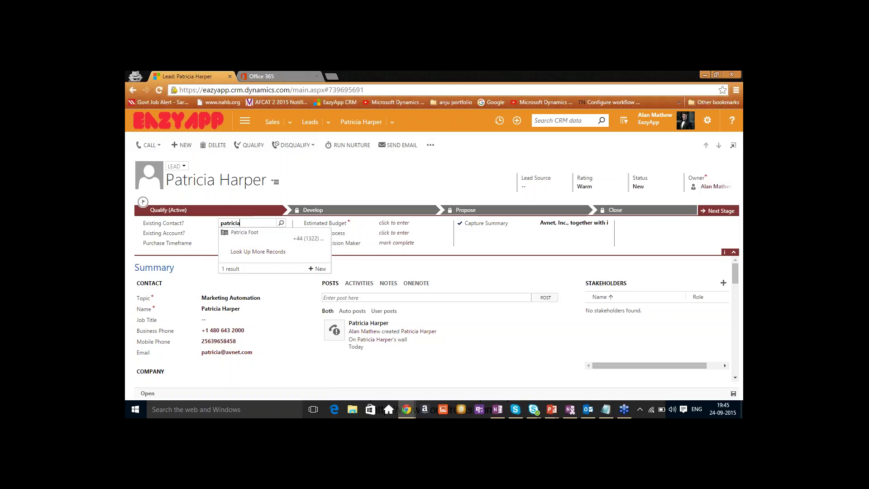
pyautogui.click(318, 268)
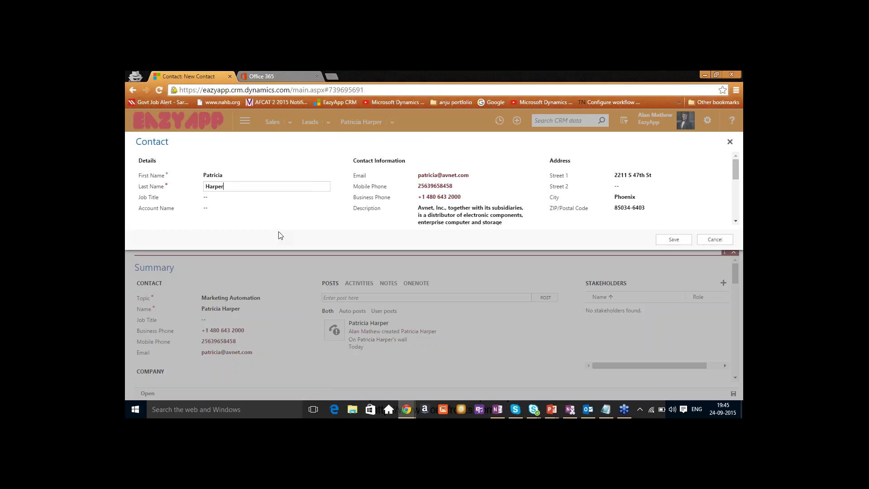
pyautogui.click(665, 241)
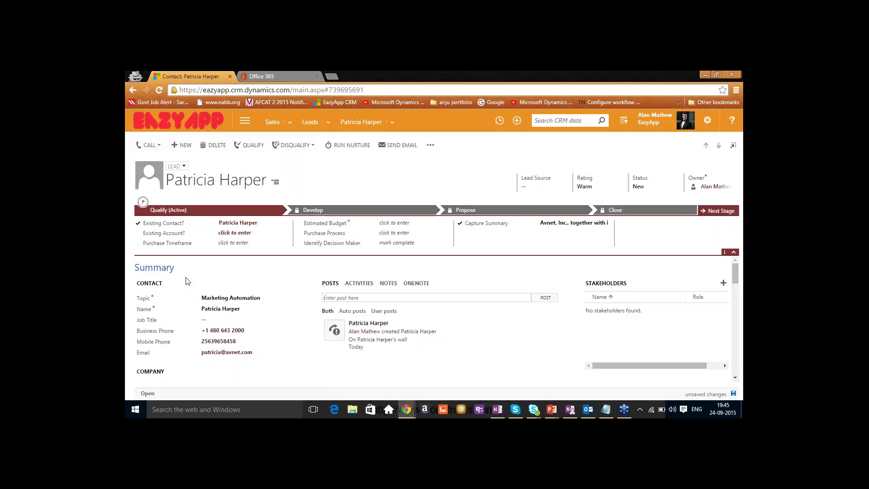
# Set the lead's Existing Account to Avnet, Inc. and its Purchase Timeframe to This Quarter.
pyautogui.click(235, 233)
pyautogui.write('avnet')
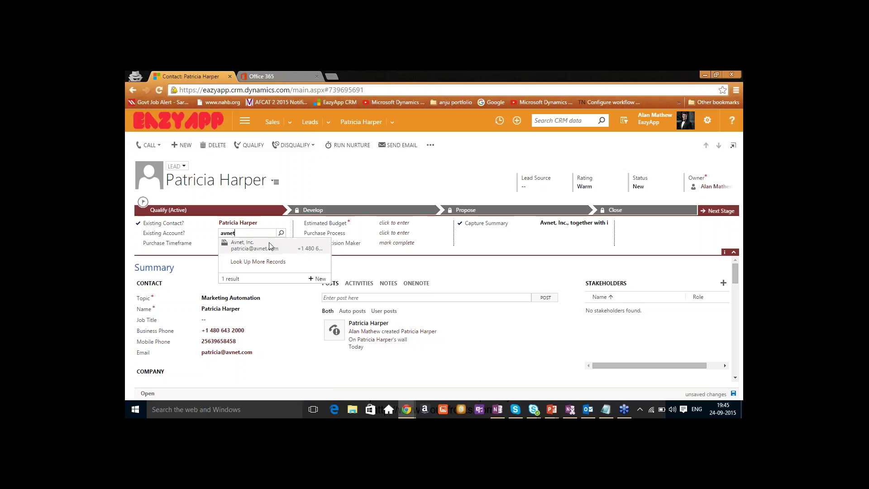
pyautogui.click(269, 245)
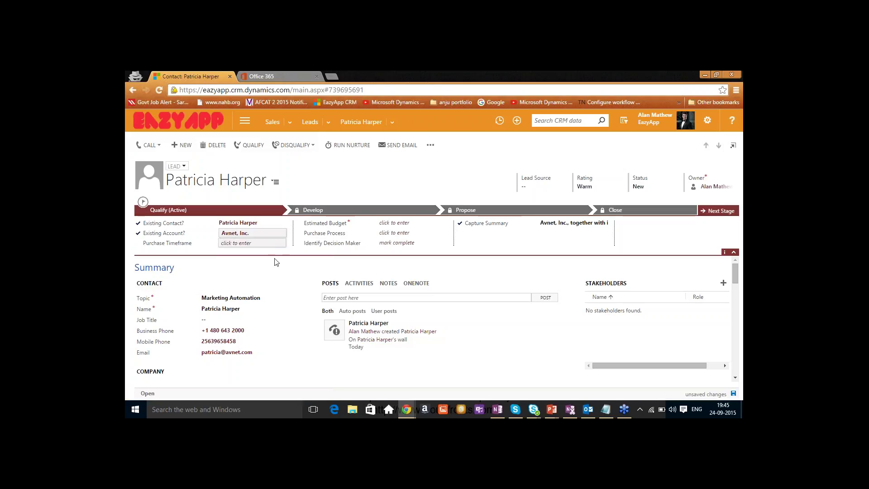
pyautogui.click(250, 243)
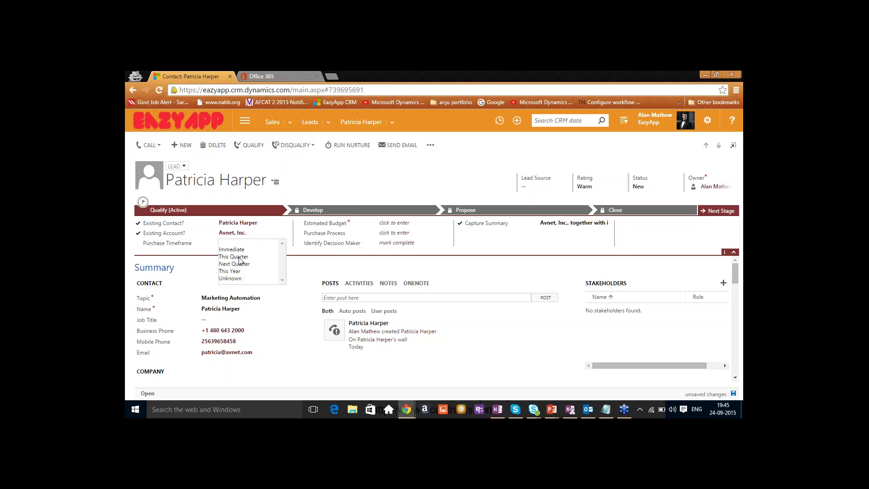
pyautogui.click(239, 256)
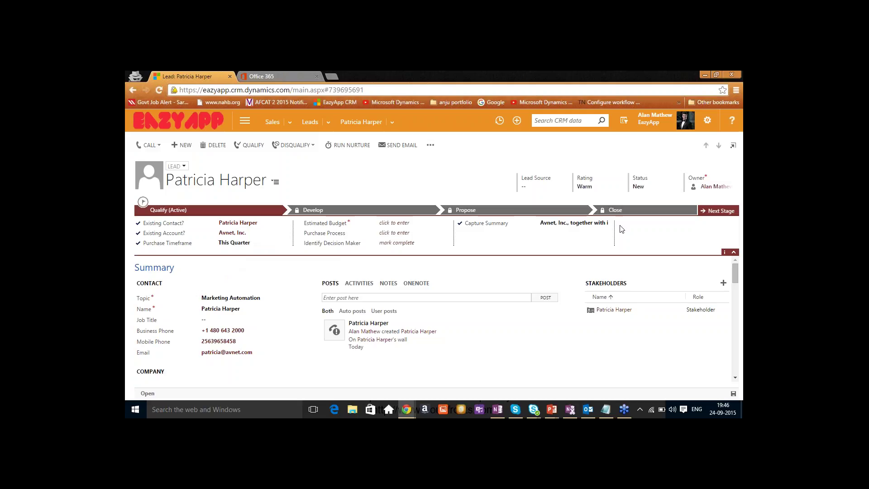
# Add an outgoing phone call activity to the lead with a note to call the contact to discuss requirements.
pyautogui.click(364, 285)
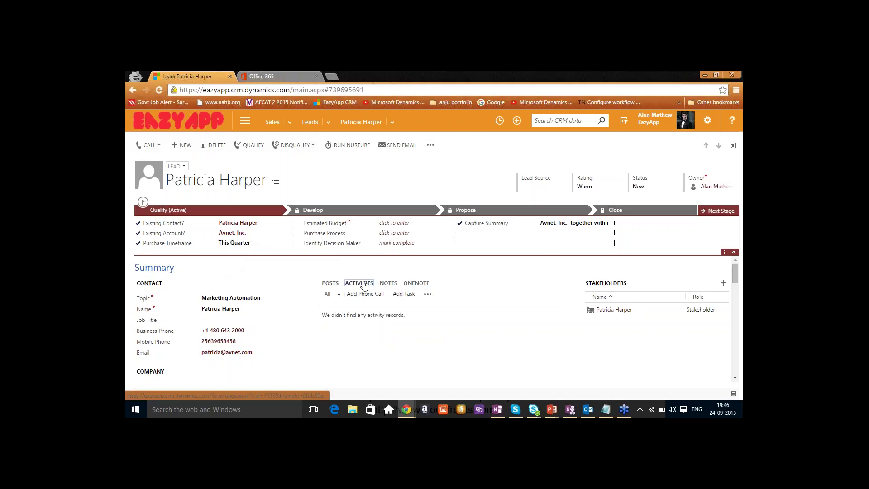
pyautogui.click(427, 295)
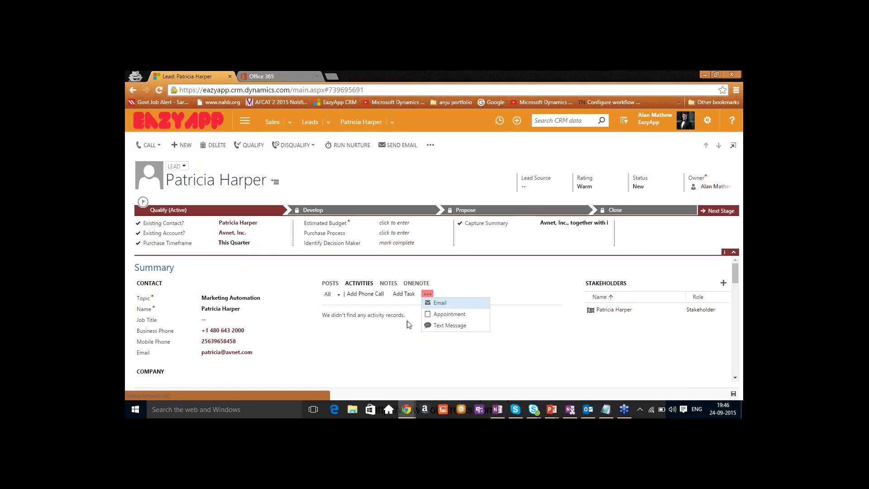
pyautogui.click(365, 294)
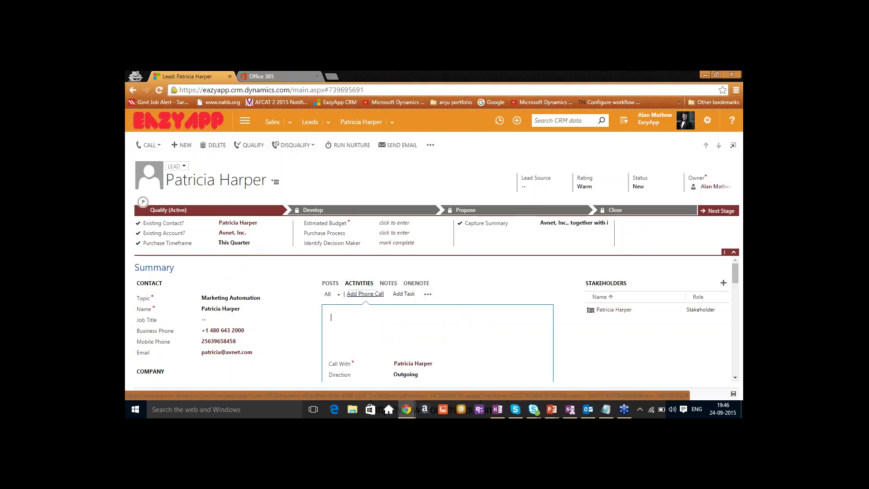
pyautogui.write('call Patricia to discusse requirements')
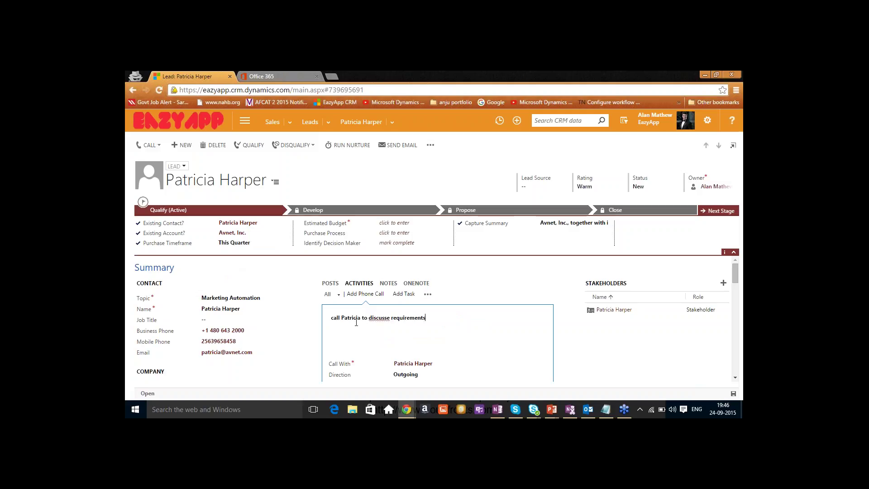
pyautogui.moveTo(734, 265); pyautogui.dragTo(735, 278)
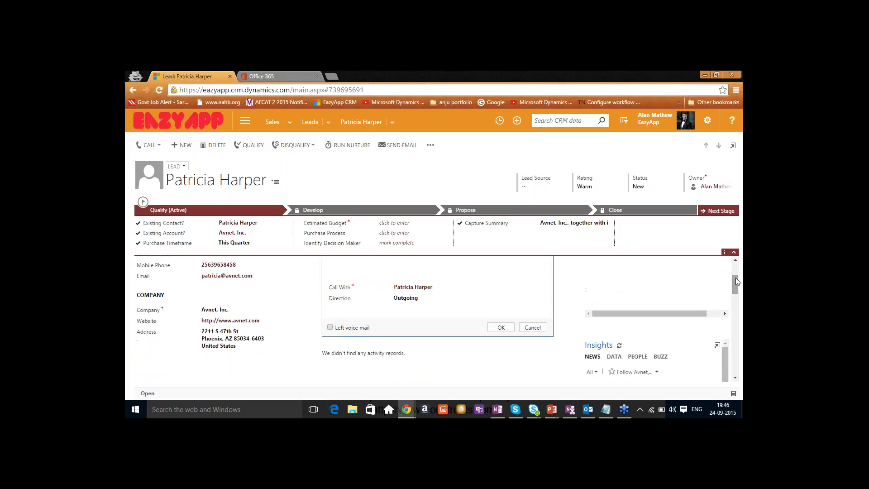
pyautogui.click(511, 324)
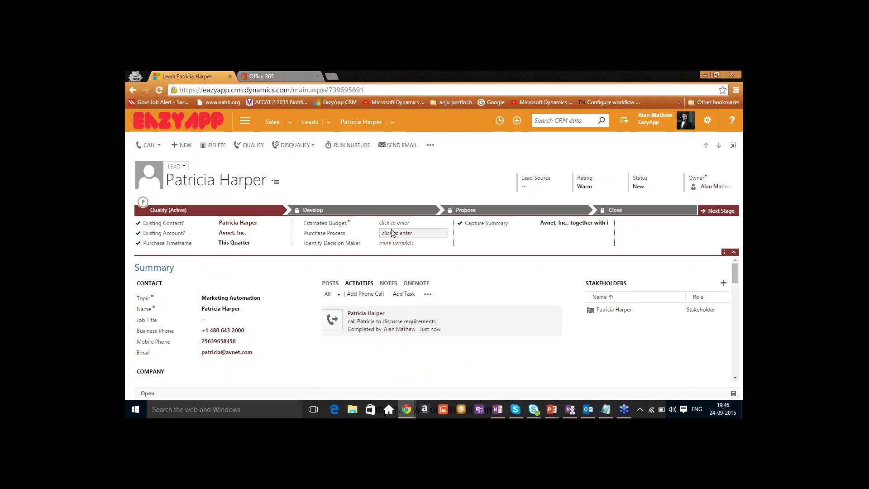
pyautogui.click(408, 224)
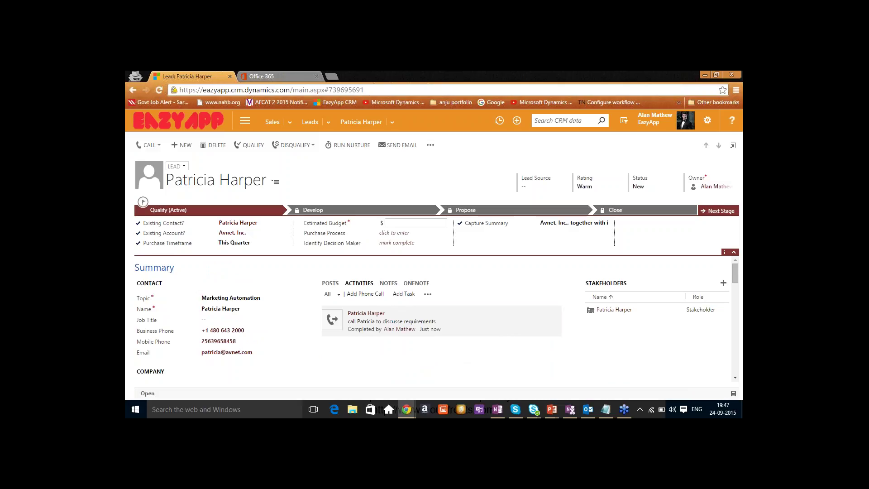
pyautogui.click(657, 159)
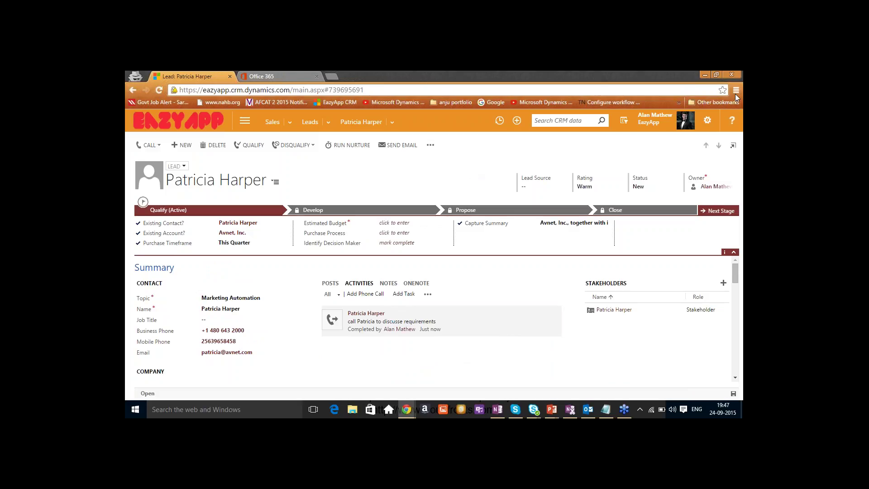
# Qualify the lead with an Estimated Budget of $10,000, Purchase Process set to Individual and Identify Decision Maker marked complete.
pyautogui.click(396, 223)
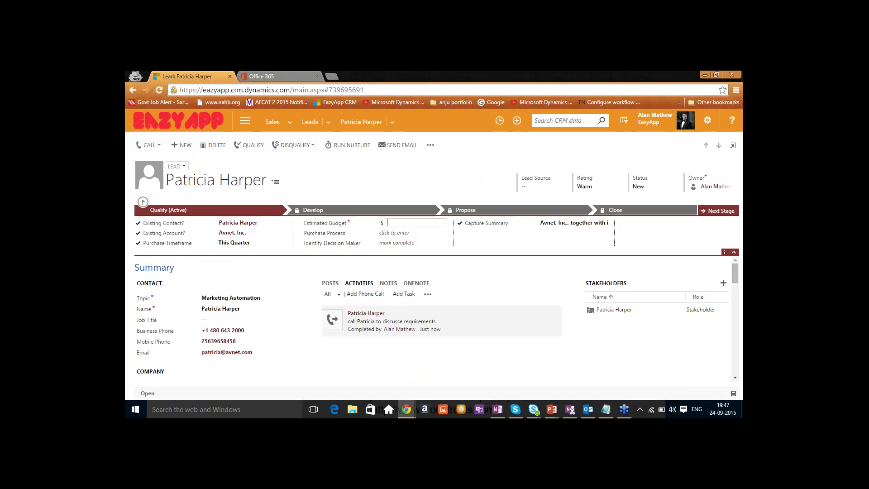
pyautogui.write('10000')
pyautogui.click(415, 188)
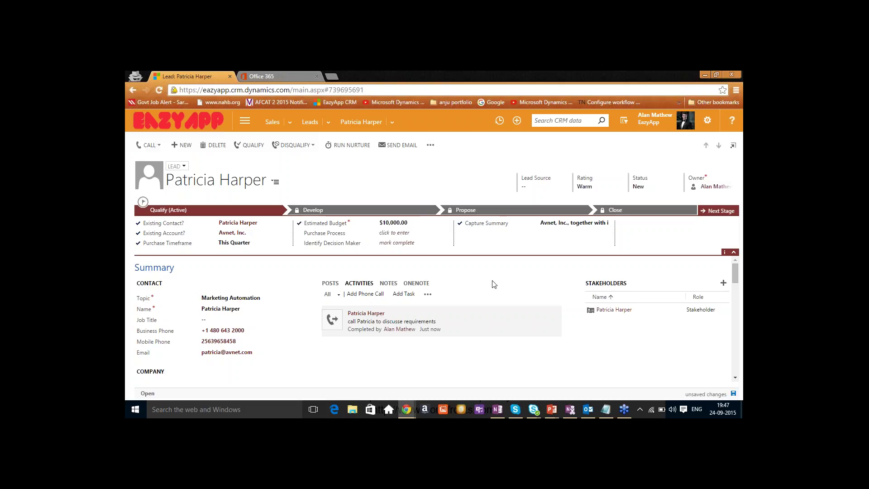
pyautogui.moveTo(541, 319)
pyautogui.click(397, 235)
pyautogui.click(399, 239)
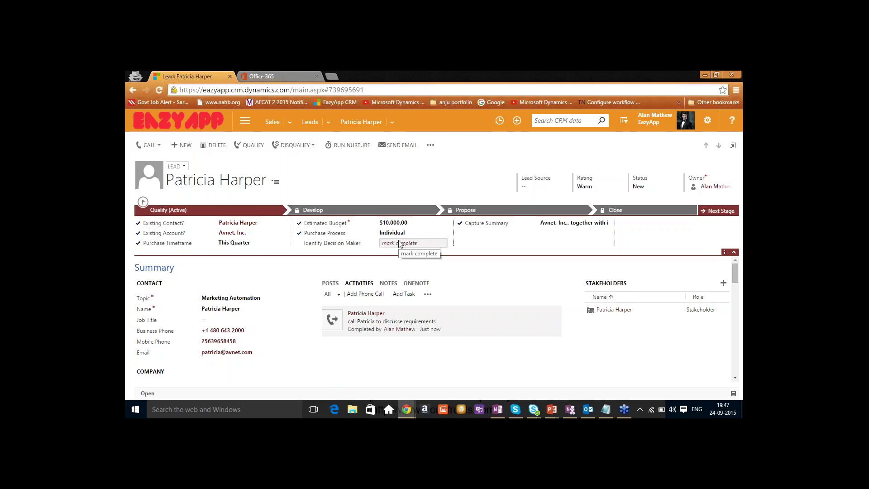
pyautogui.click(400, 244)
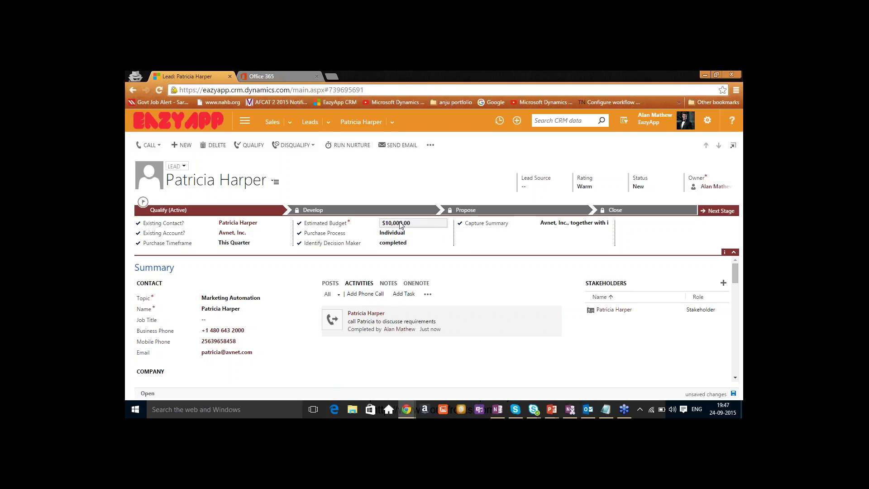
pyautogui.click(249, 144)
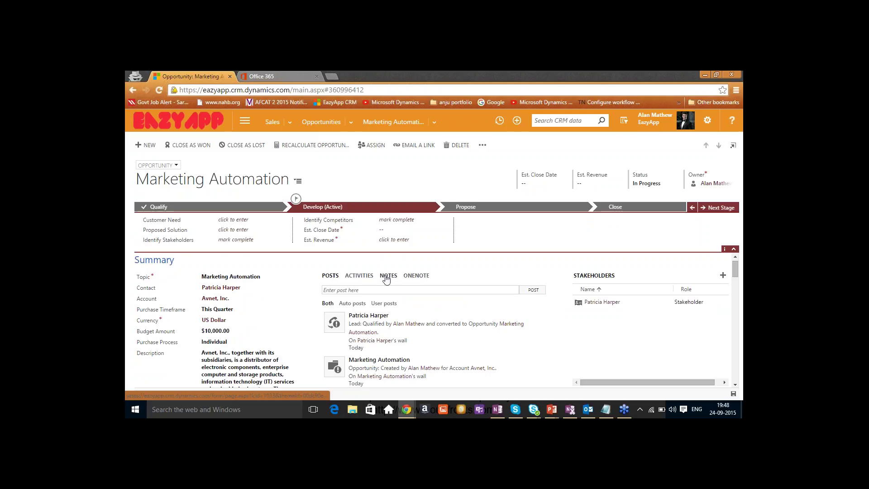
# Start a new appointment from the Marketing Automation opportunity's activities with the subject Demo Session.
pyautogui.click(362, 276)
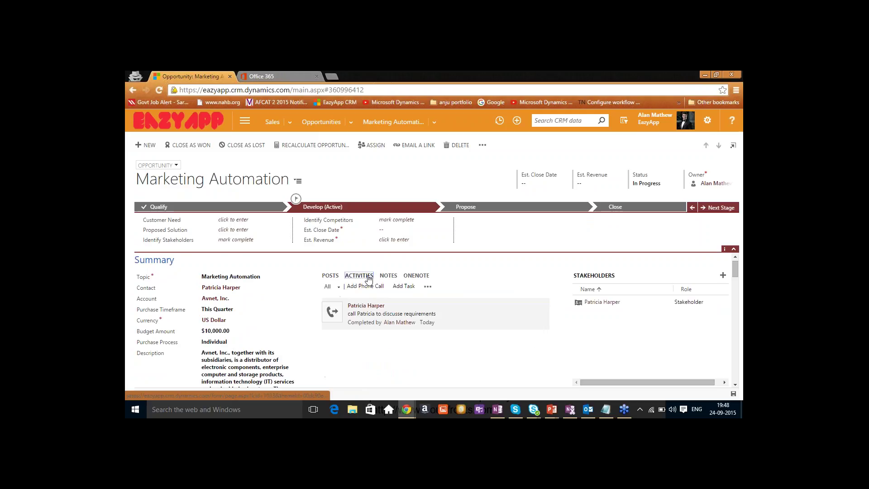
pyautogui.click(428, 288)
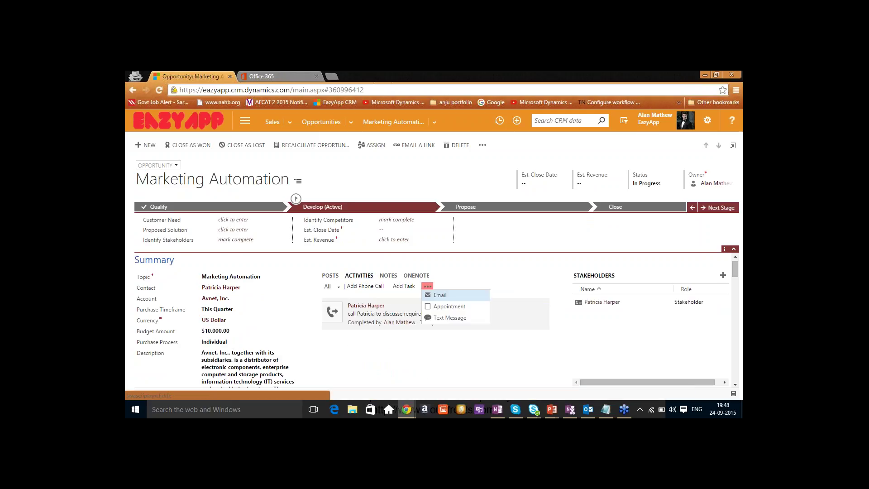
pyautogui.click(439, 307)
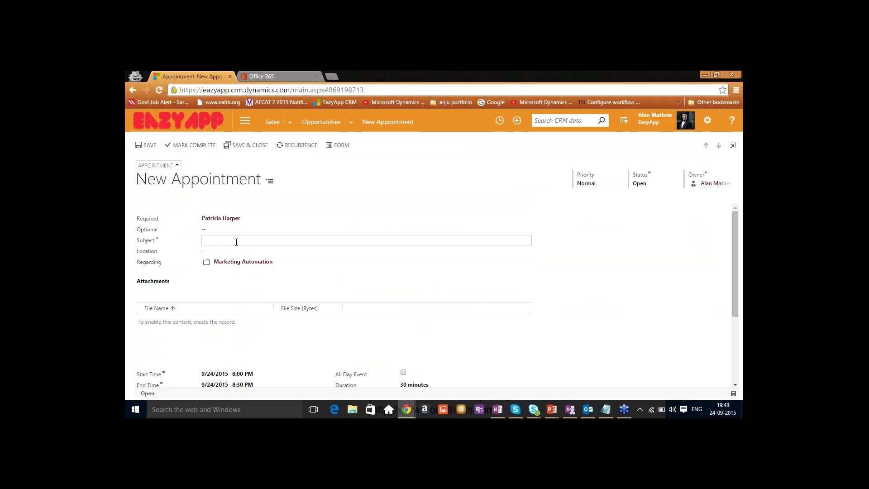
pyautogui.click(236, 242)
pyautogui.write('Demo Session')
pyautogui.click(735, 96)
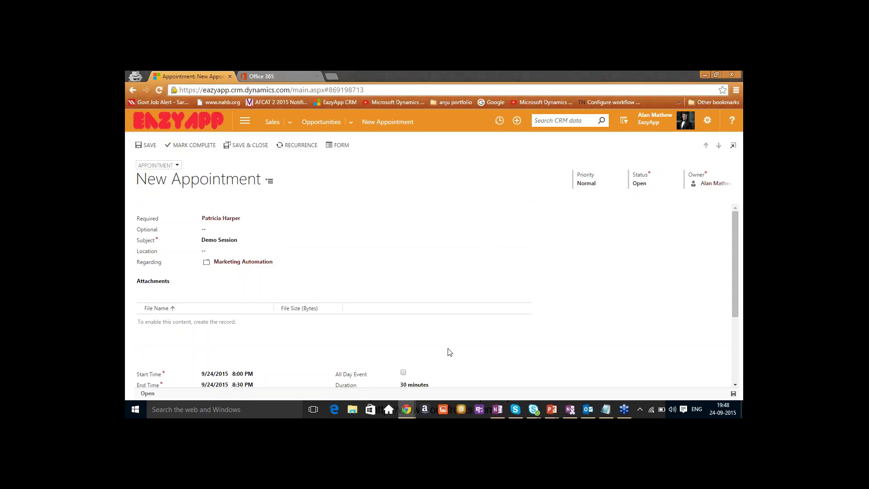
pyautogui.moveTo(734, 253); pyautogui.dragTo(735, 296)
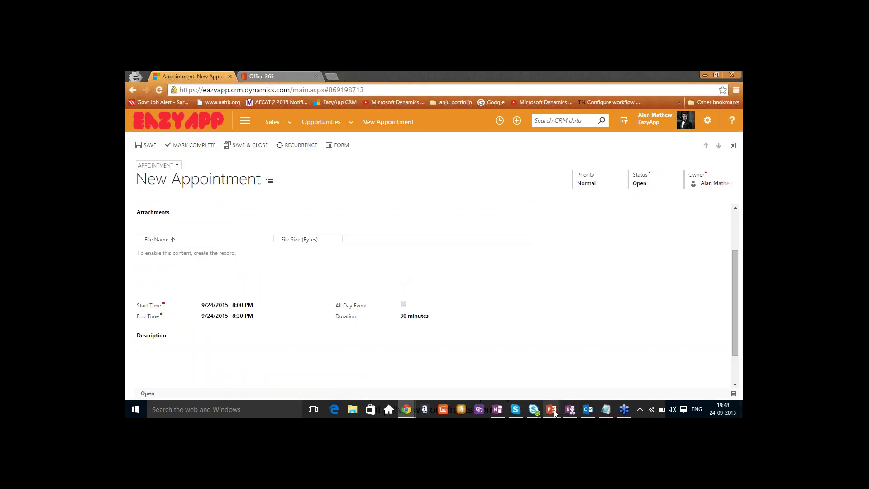
pyautogui.click(592, 409)
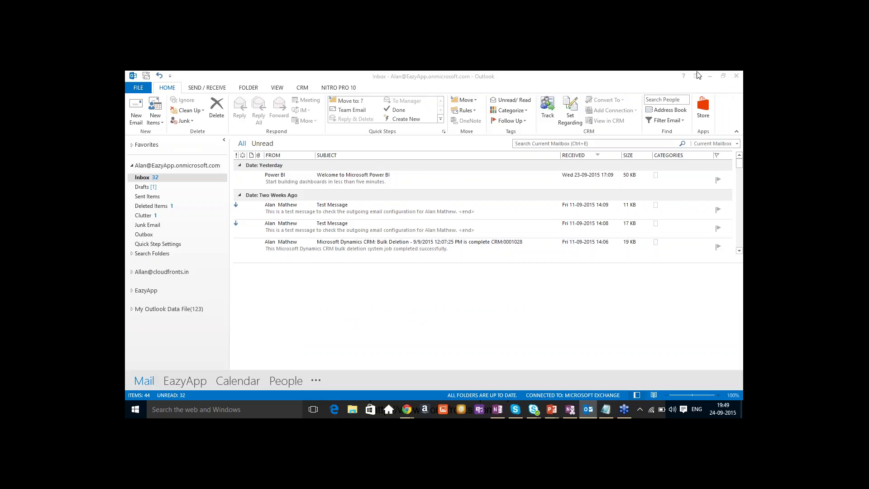
pyautogui.click(711, 77)
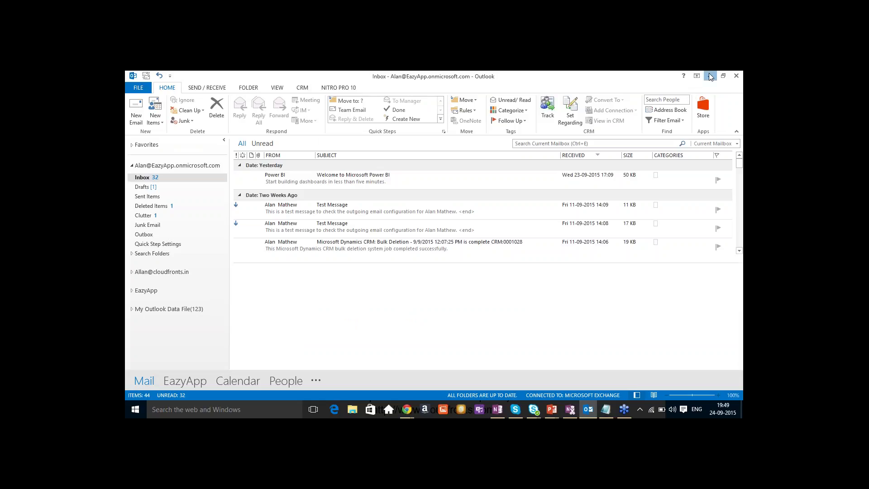
pyautogui.click(710, 76)
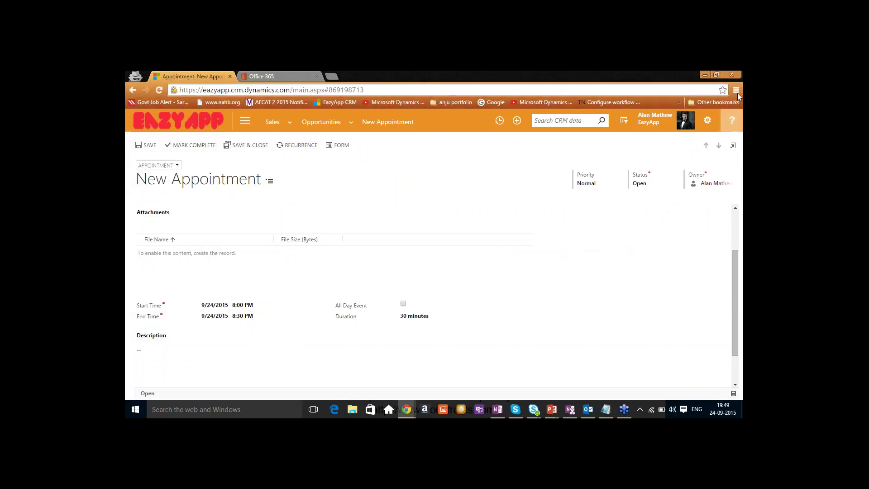
# Set the Demo Session appointment's start time to 11:00 AM and save the appointment.
pyautogui.click(293, 306)
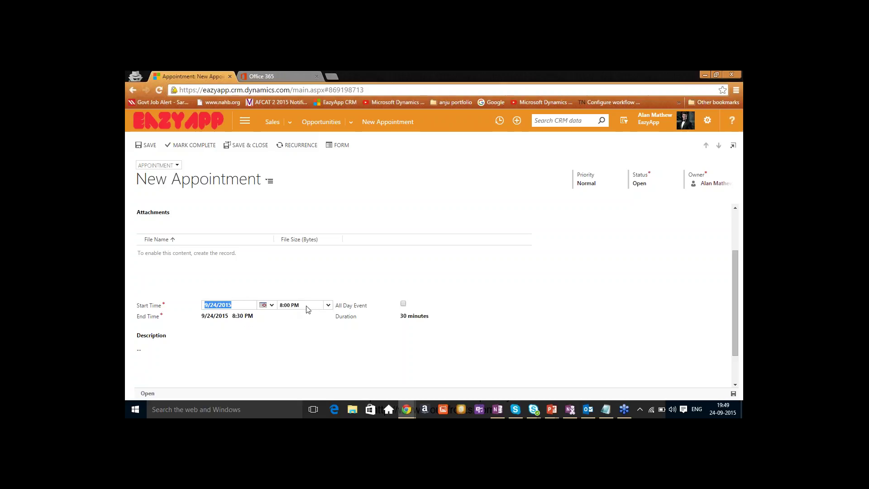
pyautogui.click(328, 305)
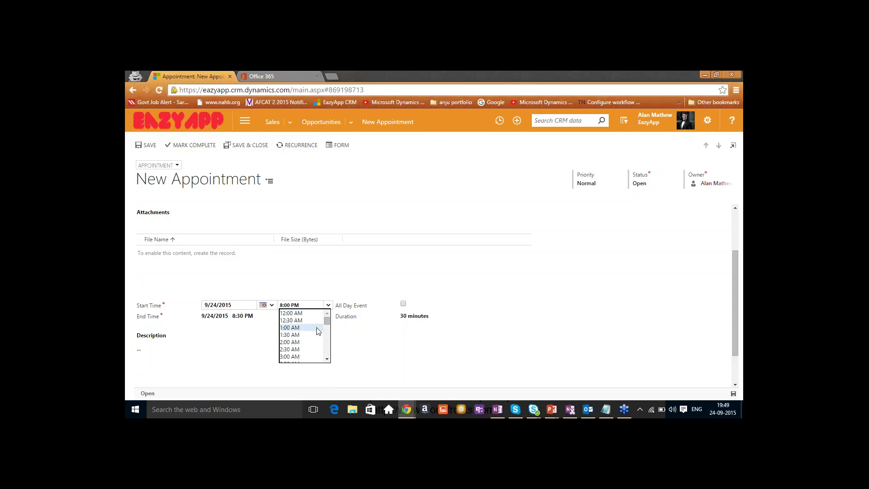
pyautogui.moveTo(328, 321); pyautogui.dragTo(328, 339)
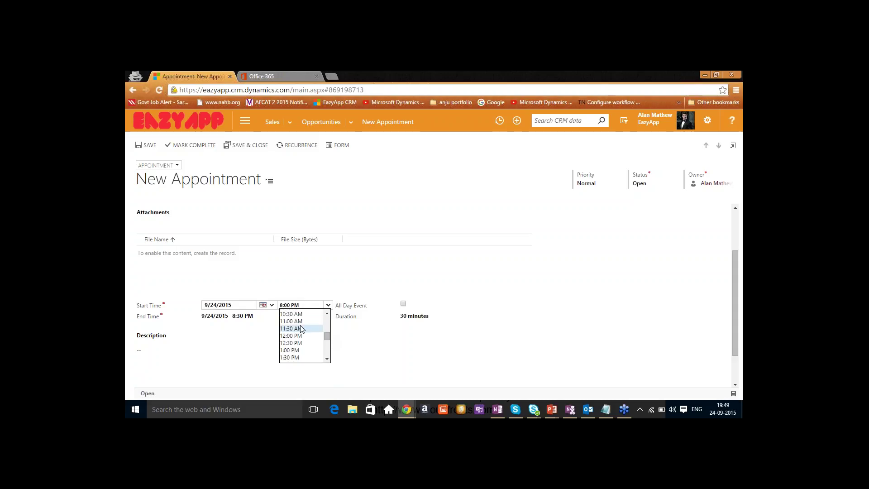
pyautogui.click(299, 324)
pyautogui.click(312, 349)
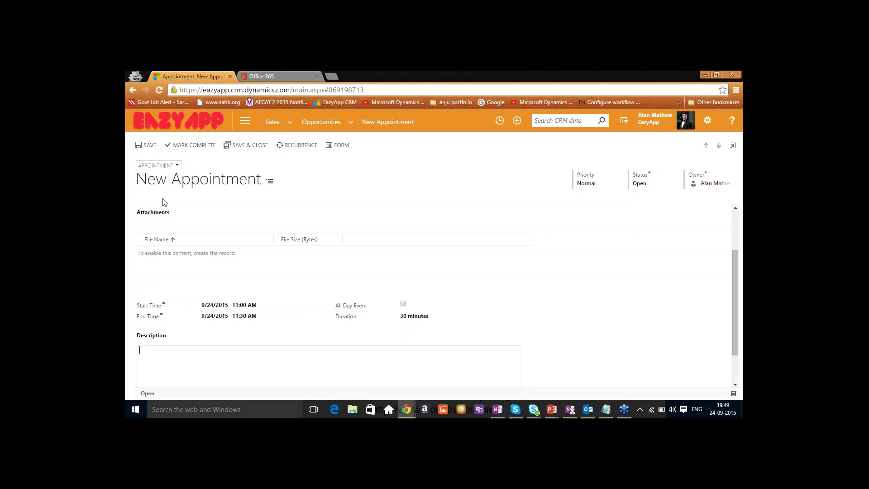
pyautogui.click(149, 145)
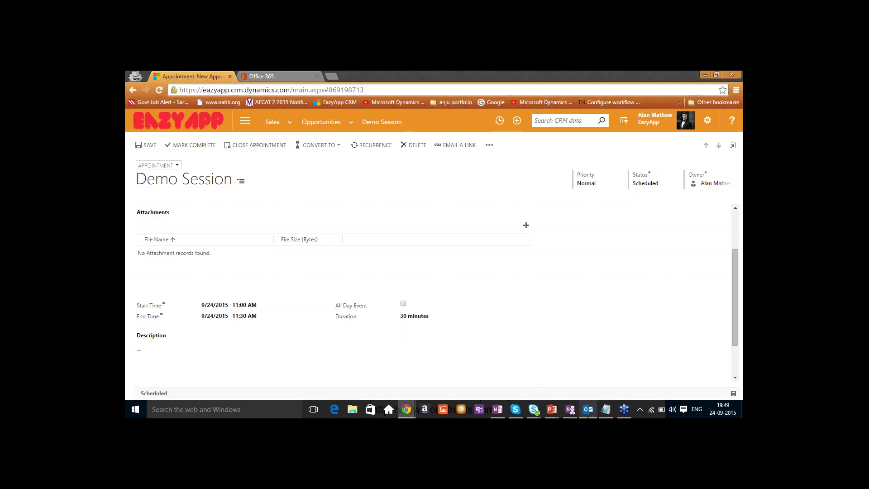
# Switch to the Outlook calendar, synchronize it with CRM and dismiss the Demo Session reminder.
pyautogui.click(588, 411)
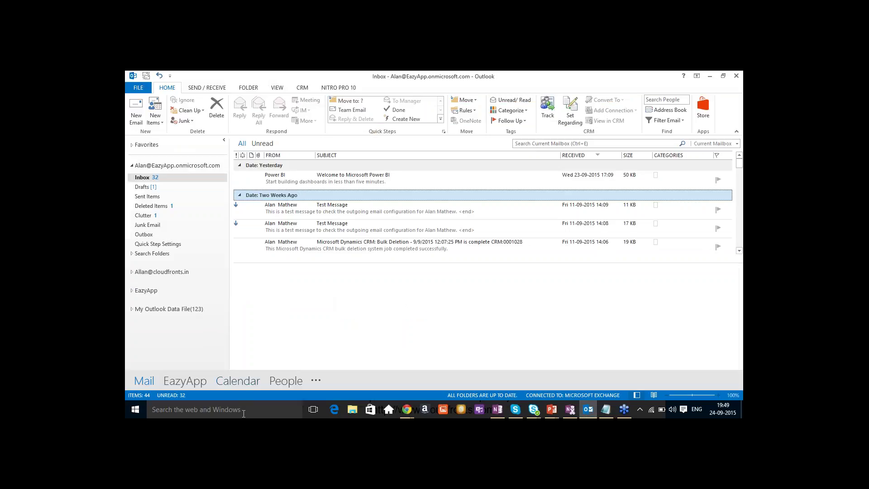
pyautogui.click(241, 382)
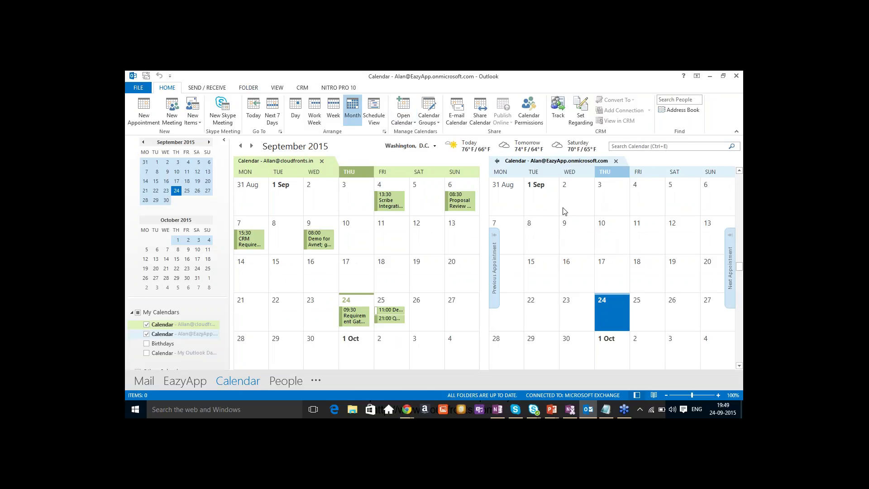
pyautogui.click(303, 89)
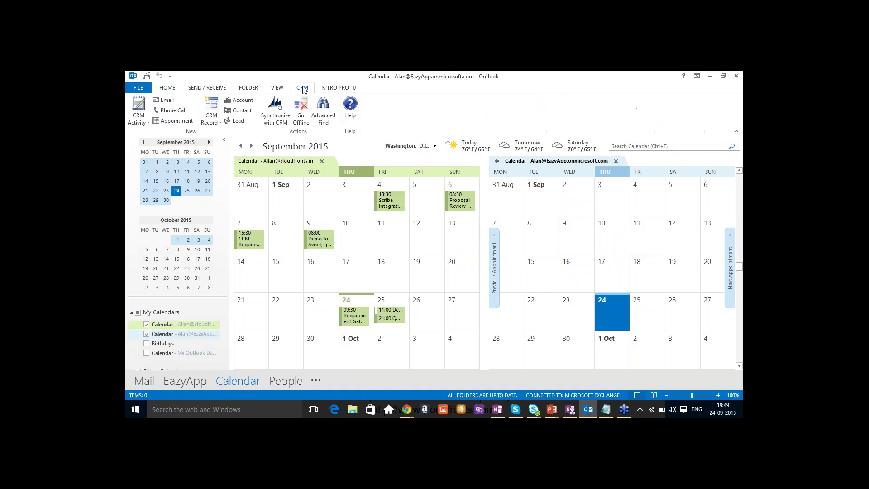
pyautogui.click(270, 118)
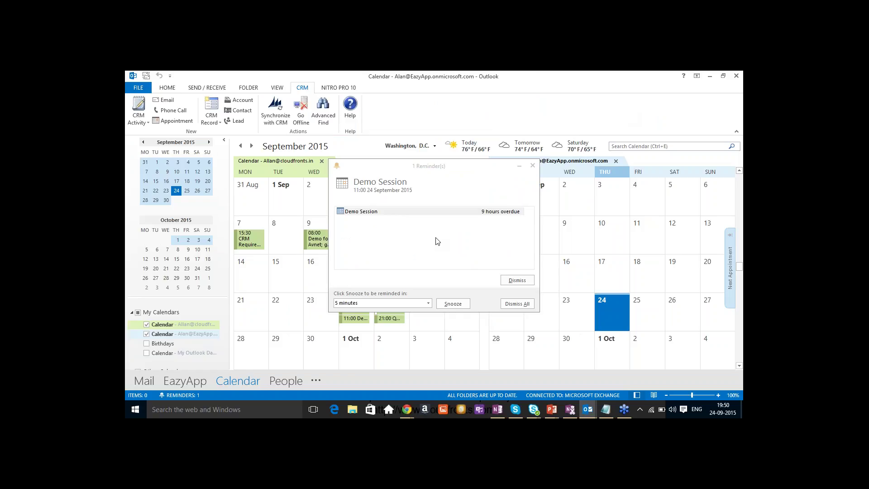
pyautogui.click(500, 303)
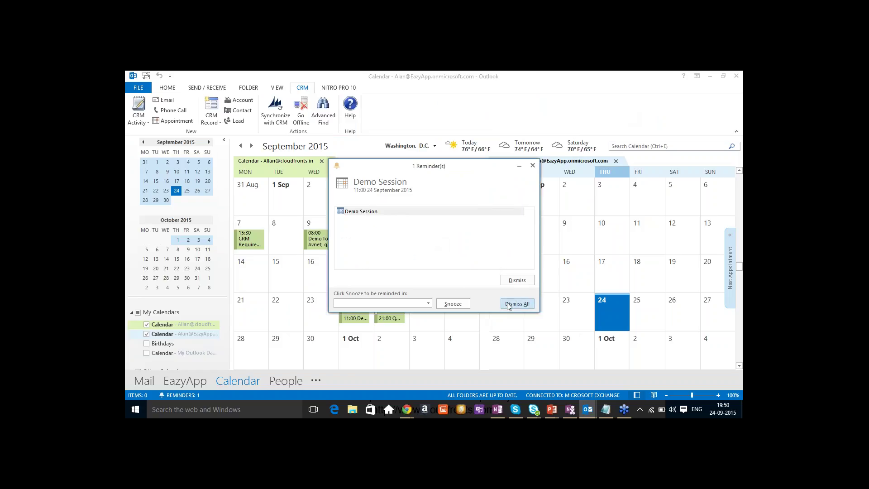
pyautogui.click(421, 262)
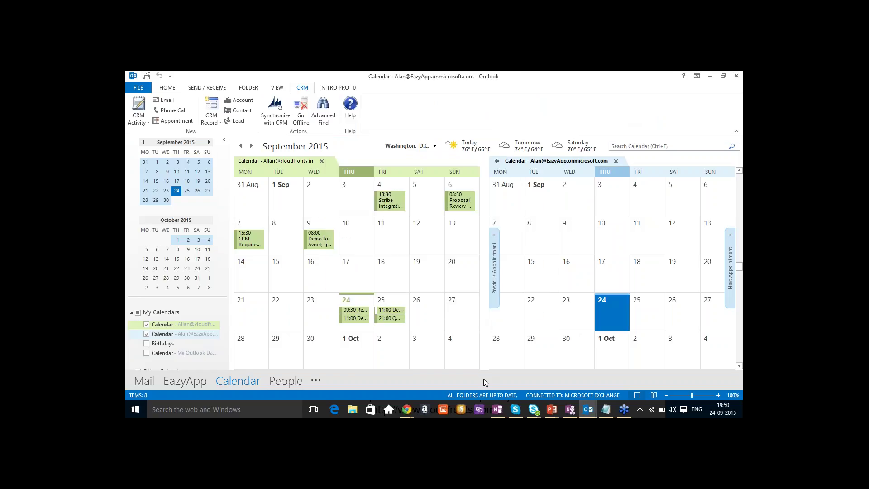
# Switch back to Dynamics CRM in Chrome and reopen the Marketing Automation opportunity from the recent records.
pyautogui.moveTo(407, 409)
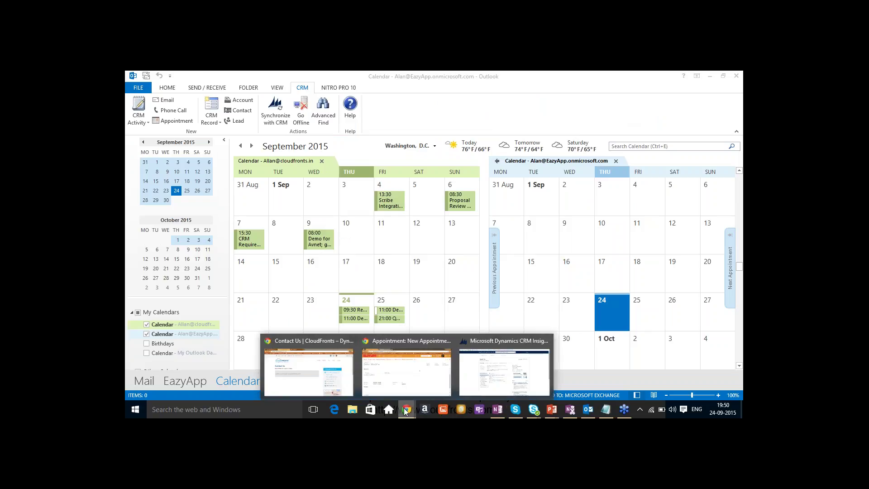
pyautogui.click(392, 370)
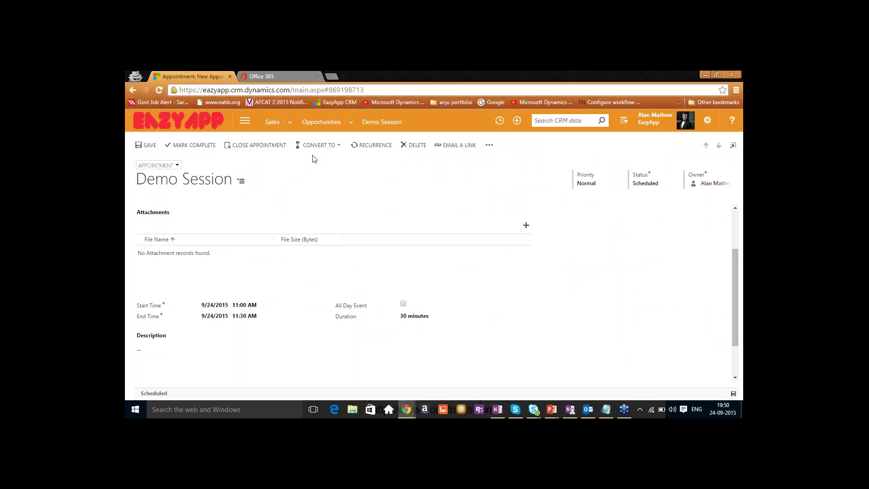
pyautogui.click(334, 119)
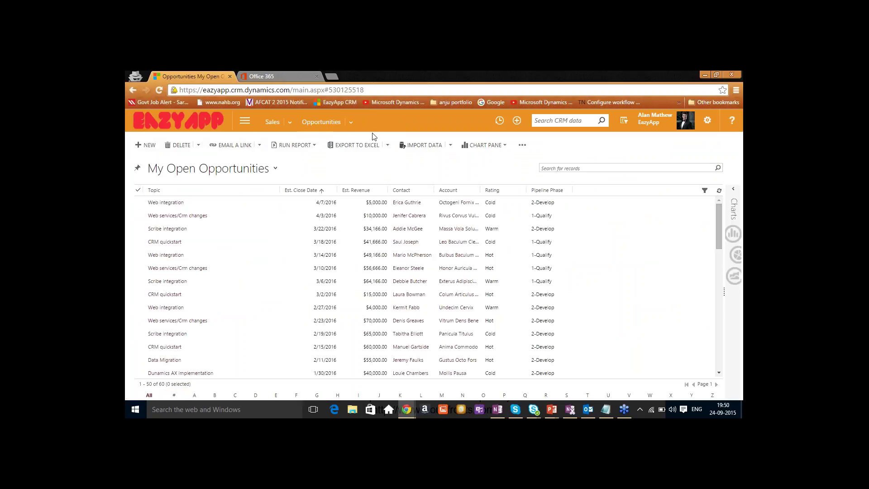
pyautogui.click(499, 120)
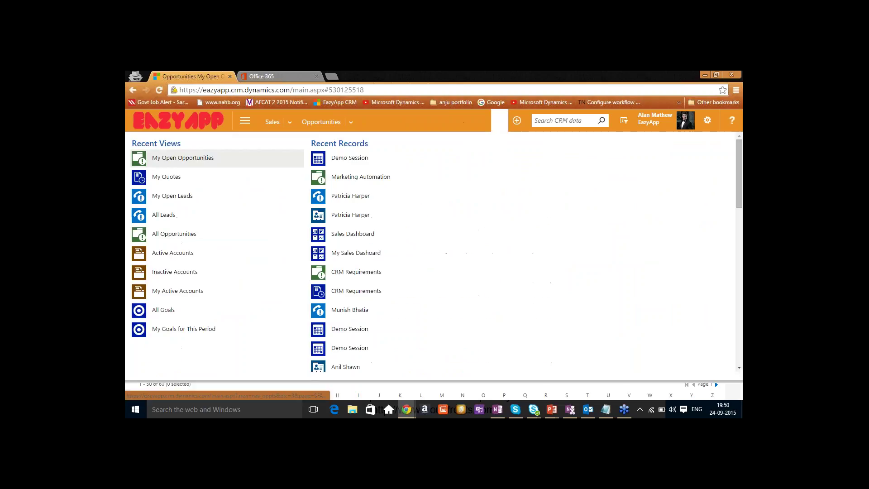
pyautogui.click(363, 177)
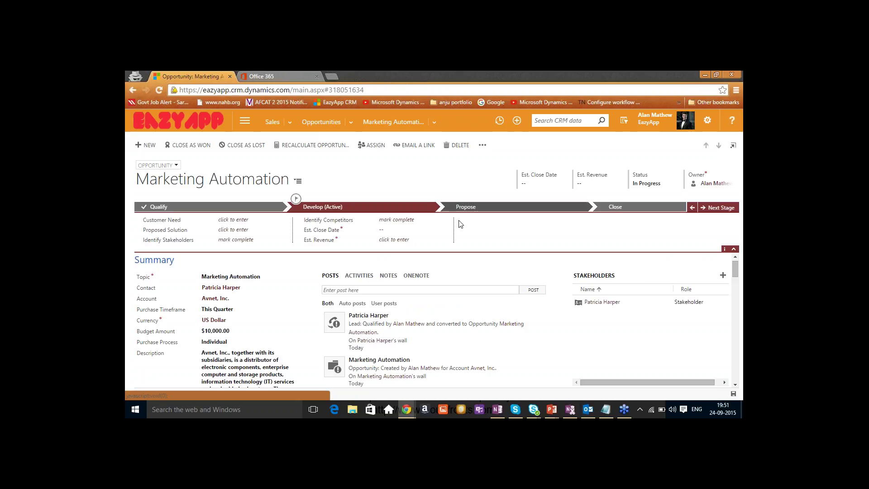
# Mark the Demo Session appointment complete in the opportunity's activities.
pyautogui.click(367, 277)
pyautogui.moveTo(504, 311)
pyautogui.click(505, 304)
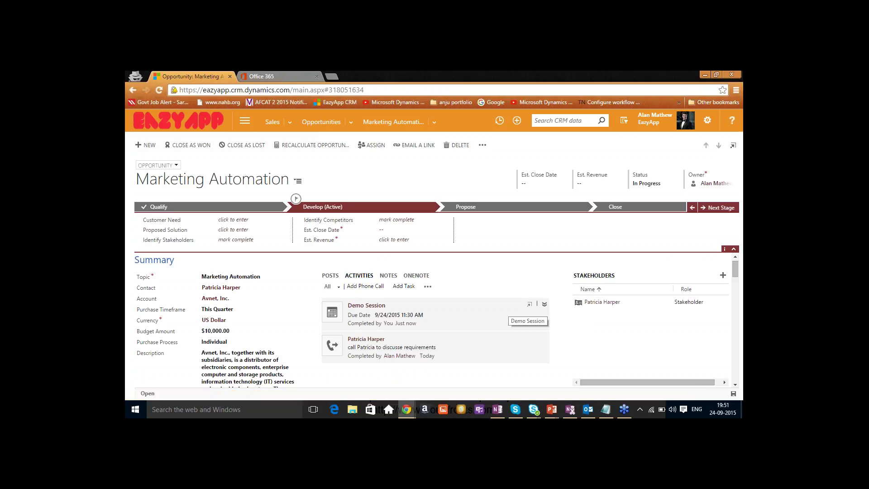
# Enter Marketing Automation as Customer Need and "Quickstart CRM + Clickdimenion" as Proposed Solution, and mark Identify Stakeholders complete.
pyautogui.click(277, 220)
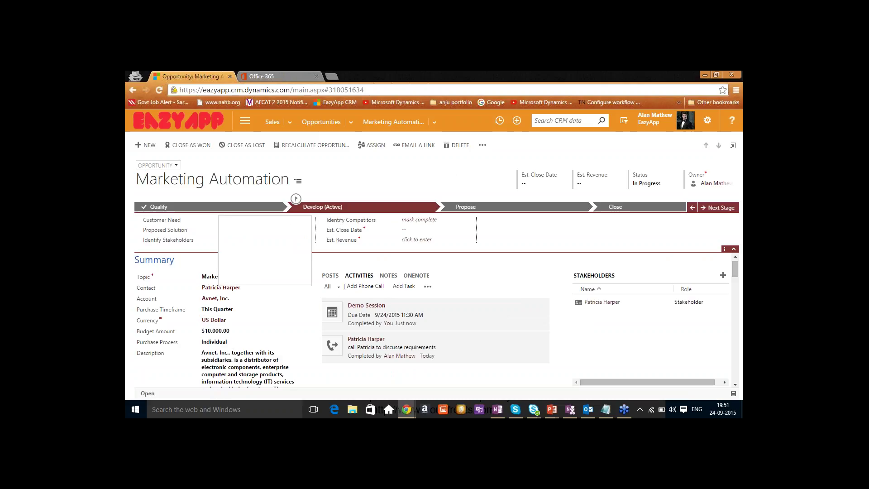
pyautogui.write('Marketing Automation')
pyautogui.click(199, 236)
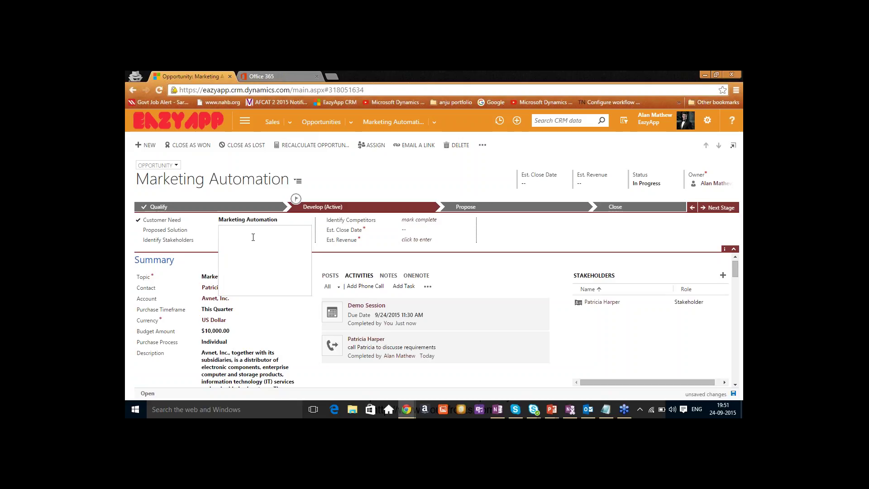
pyautogui.write('Quickstart CRM + Clickdimenion')
pyautogui.click(189, 239)
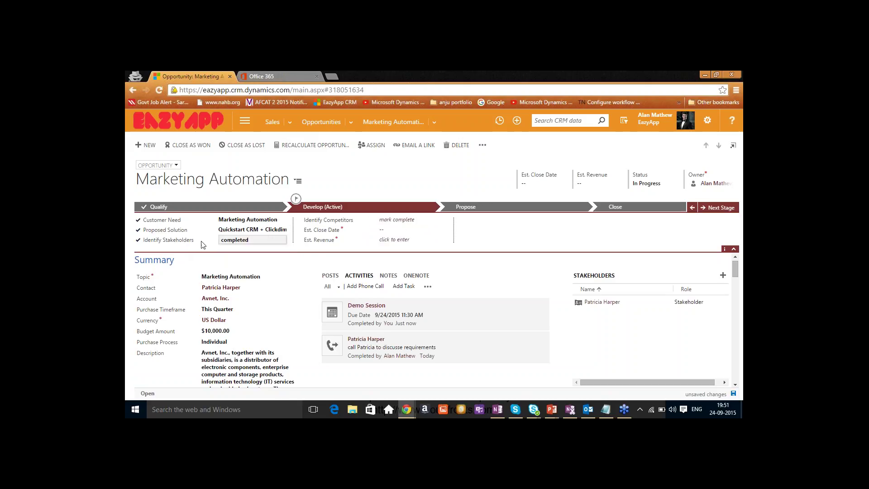
# Set the opportunity's estimated close date to 10/8/2015 in the Develop stage.
pyautogui.click(416, 221)
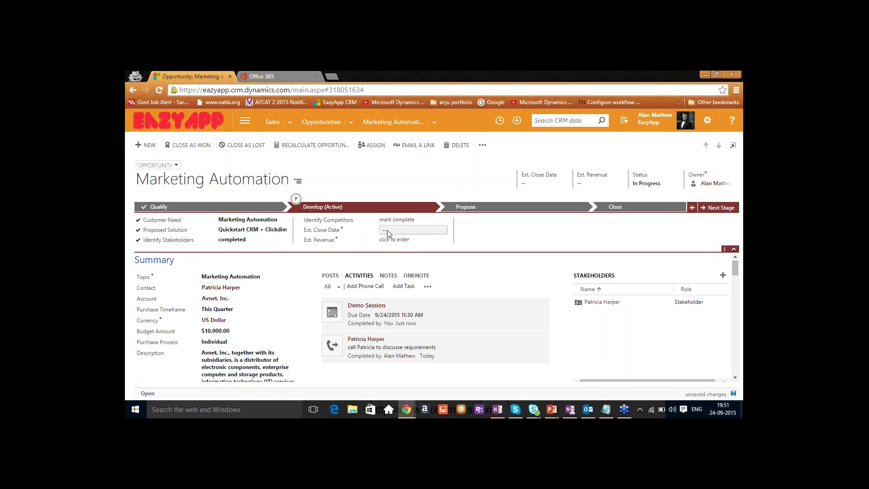
pyautogui.click(392, 232)
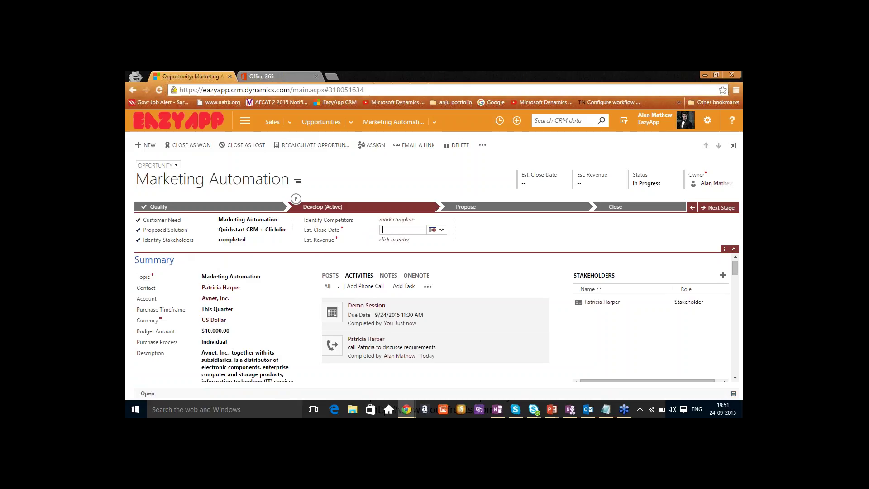
pyautogui.click(441, 231)
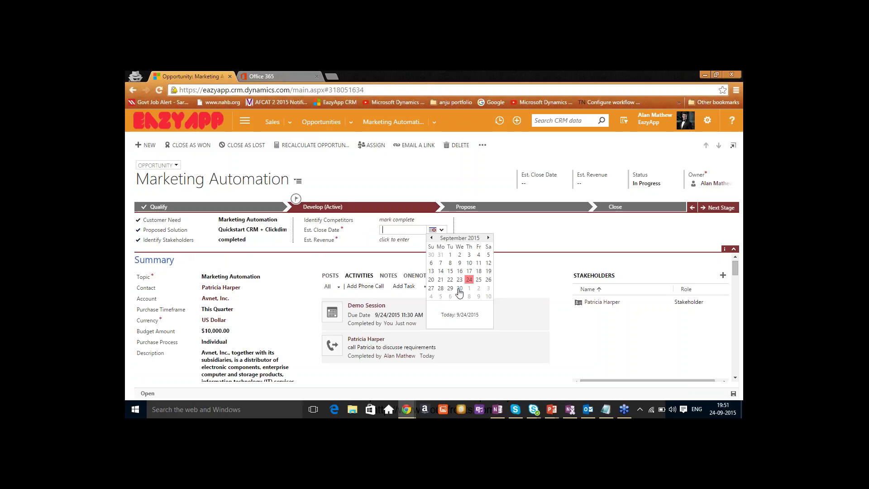
pyautogui.click(488, 238)
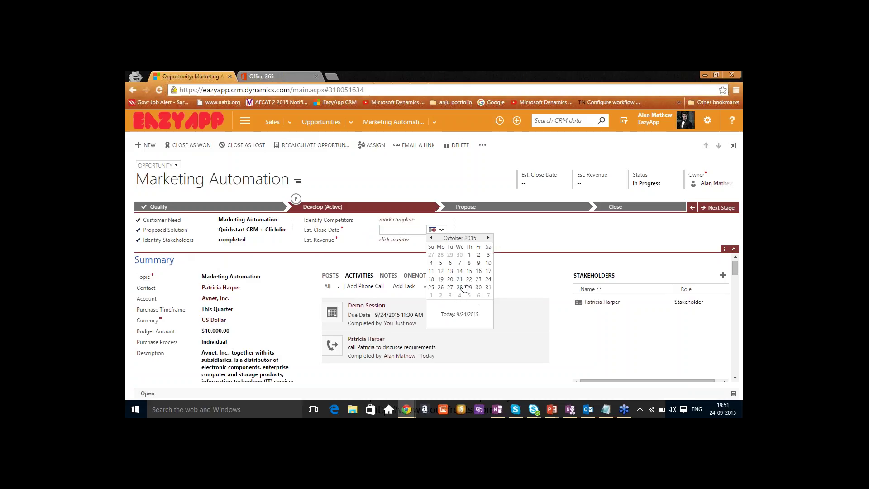
pyautogui.click(470, 264)
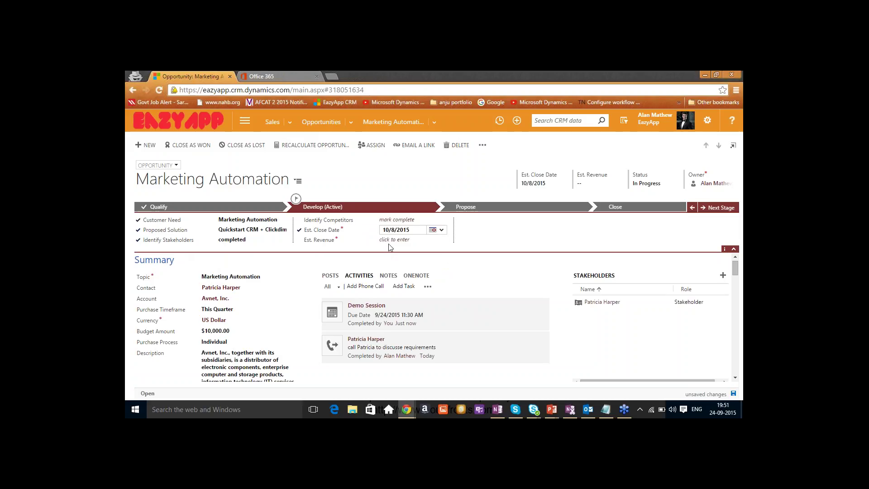
# Enter an estimated revenue of $10,000.00 and mark Identify Competitors complete in the Develop stage.
pyautogui.click(433, 242)
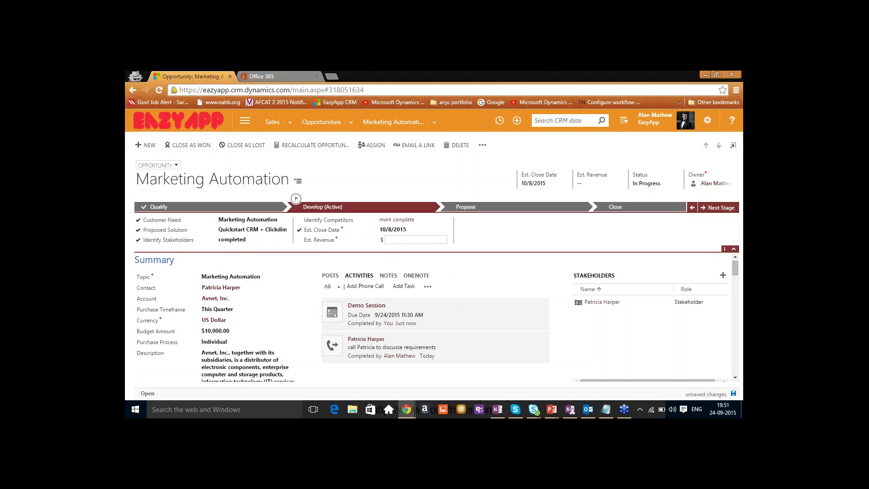
pyautogui.write('10,')
pyautogui.write('0000')
pyautogui.click(417, 170)
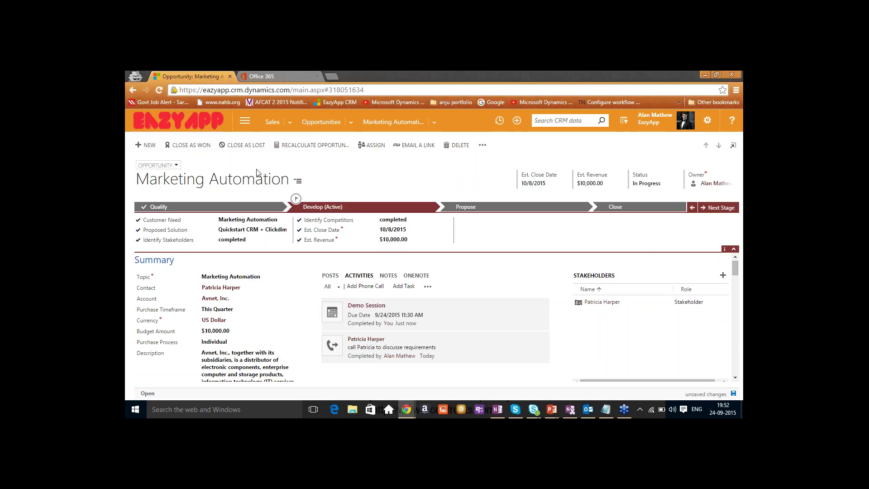
# Go to the opportunity's Product Line Items section and set the price list to EazyApp Services Price List.
pyautogui.click(298, 181)
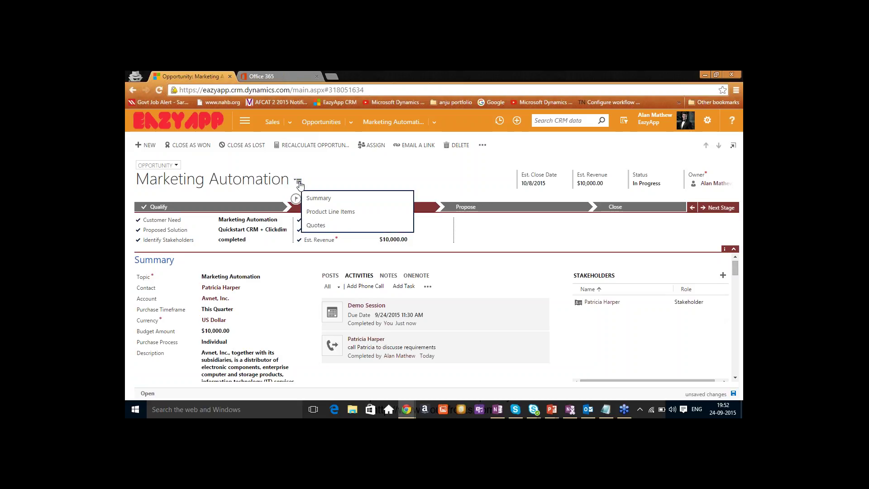
pyautogui.click(339, 215)
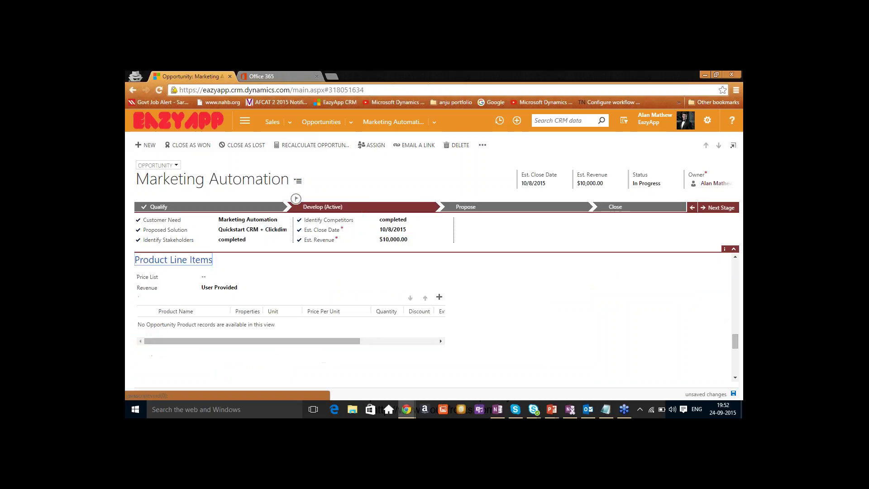
pyautogui.click(222, 279)
pyautogui.click(285, 277)
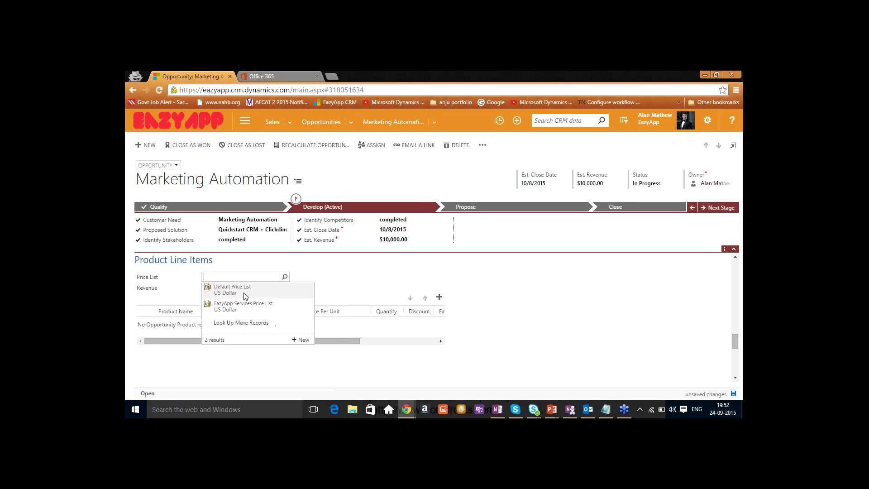
pyautogui.click(234, 307)
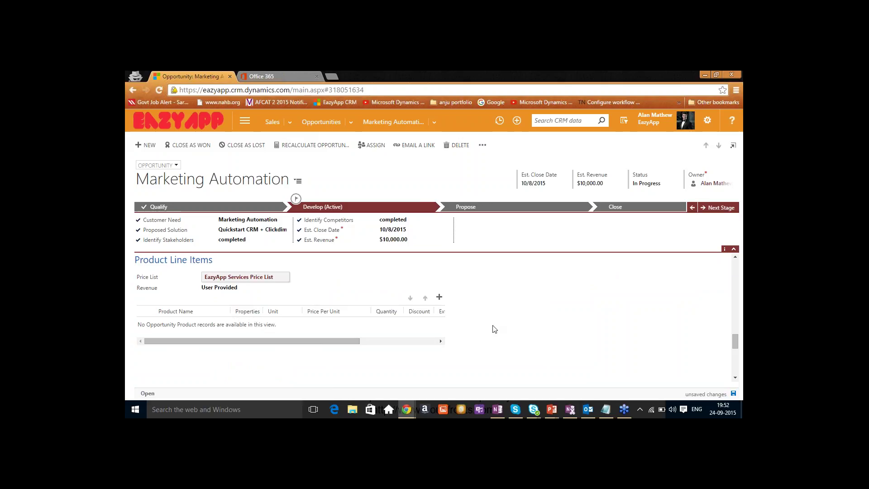
# Add the existing product CRM + ClickDimensions to the line items with a quantity of 40 and check its extended amount.
pyautogui.click(439, 297)
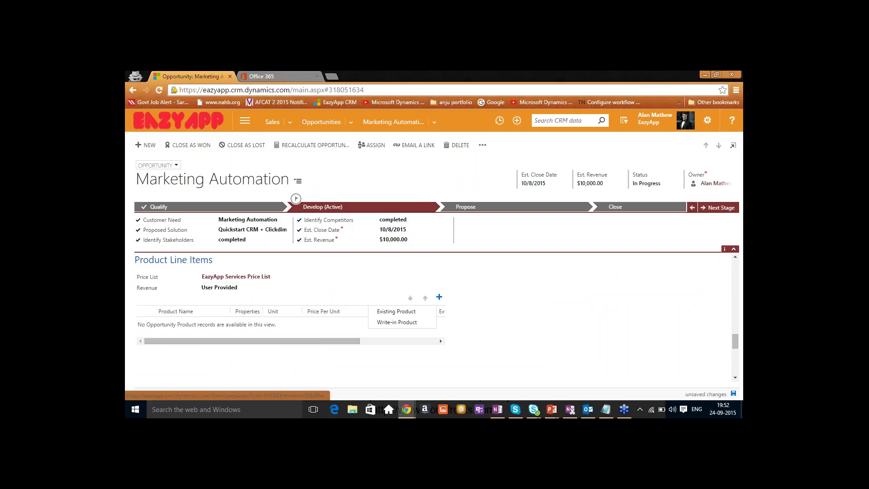
pyautogui.click(407, 312)
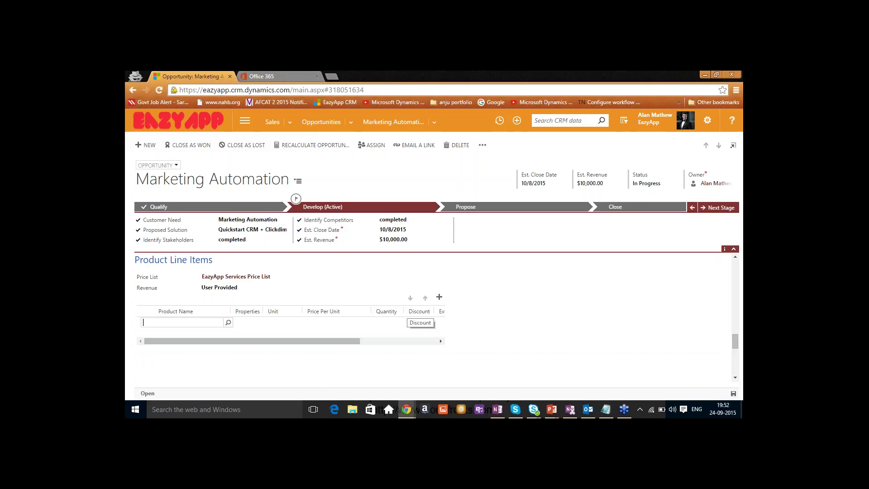
pyautogui.click(227, 323)
pyautogui.click(169, 282)
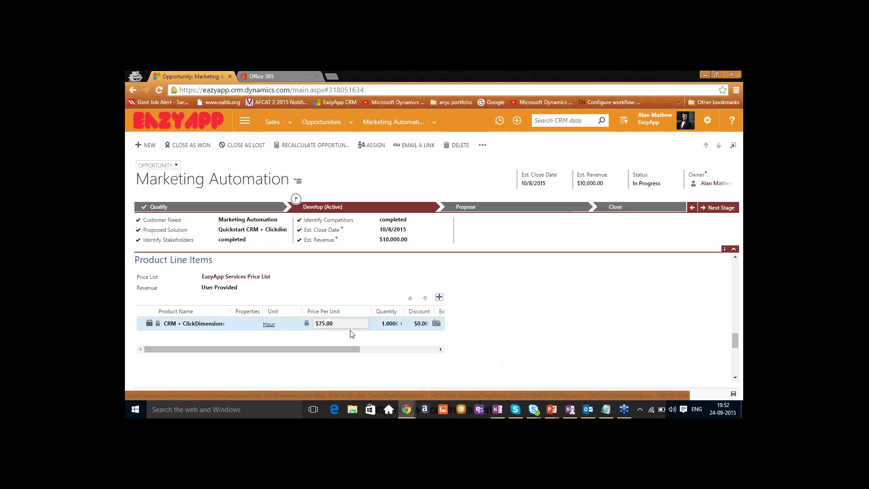
pyautogui.click(392, 323)
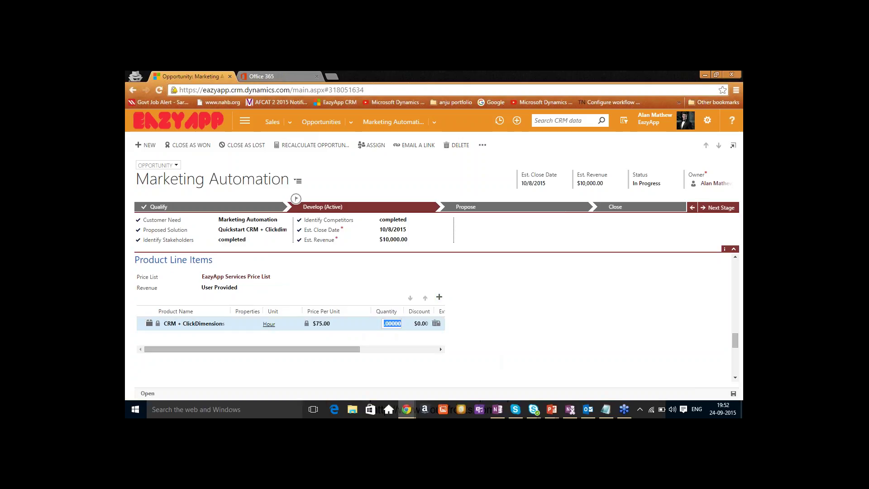
pyautogui.write('40')
pyautogui.click(528, 315)
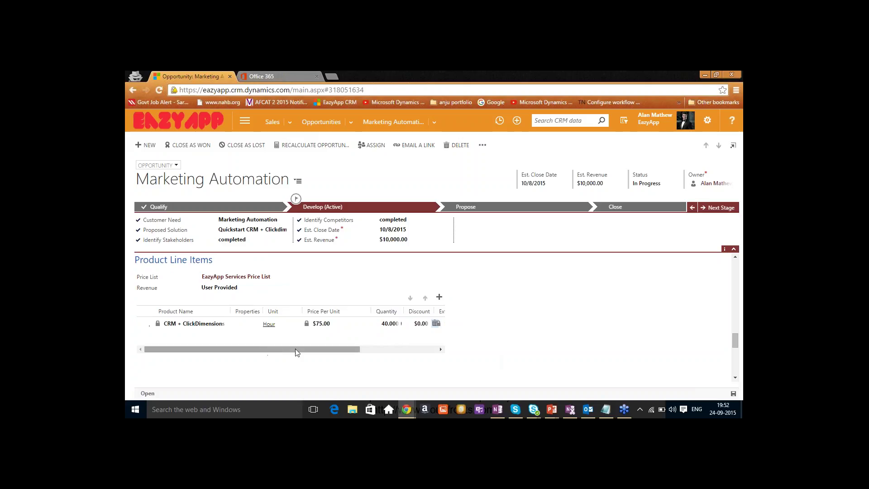
pyautogui.moveTo(357, 350); pyautogui.dragTo(401, 350)
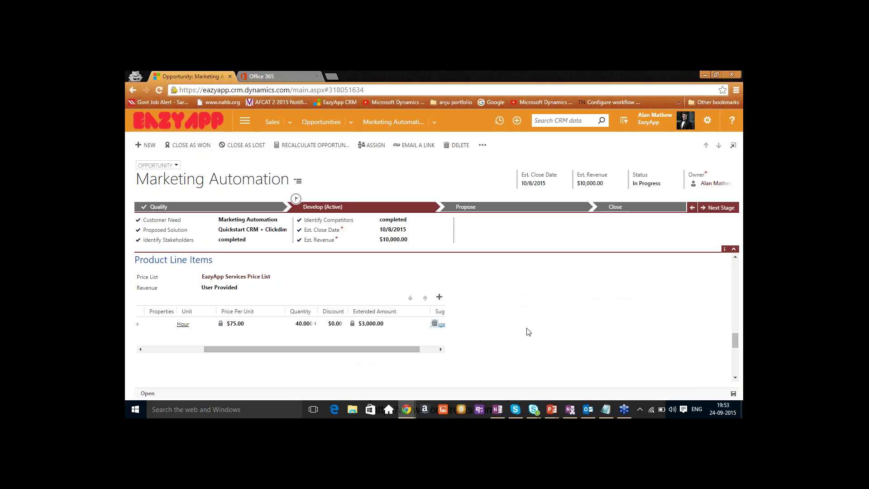
# Add the existing product Power BI to the line items with a quantity of 70 and check its extended amount.
pyautogui.click(439, 298)
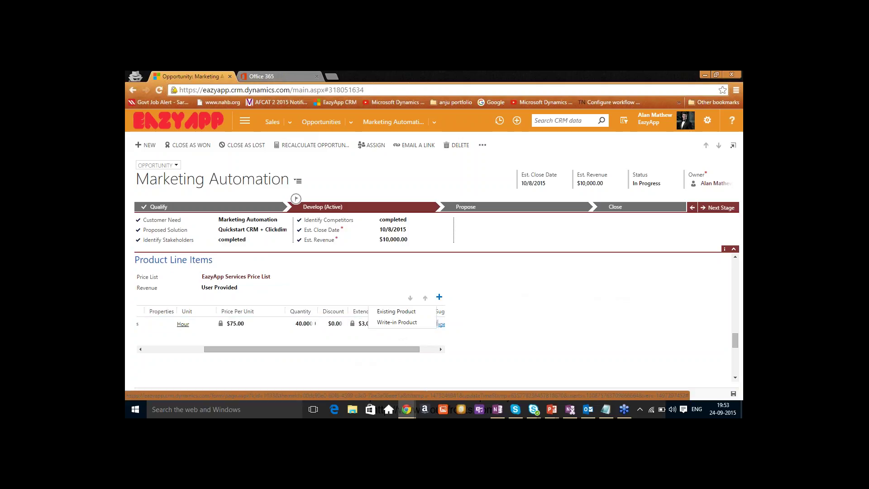
pyautogui.click(396, 311)
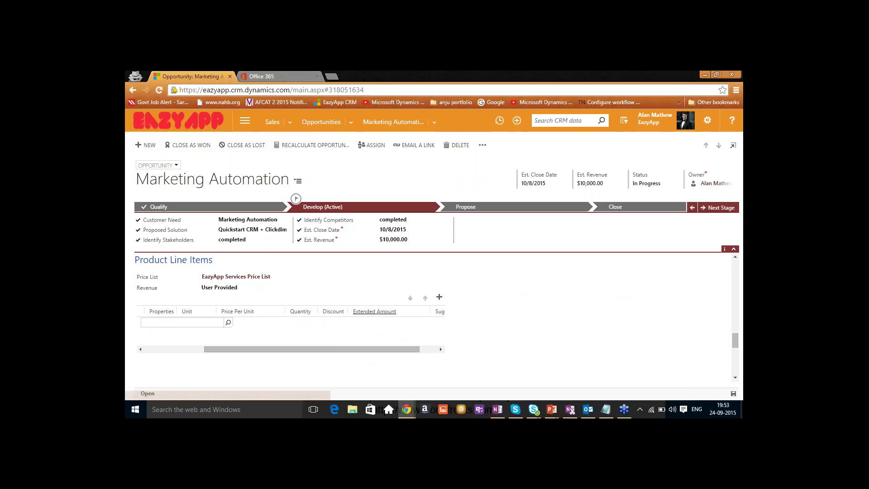
pyautogui.click(228, 322)
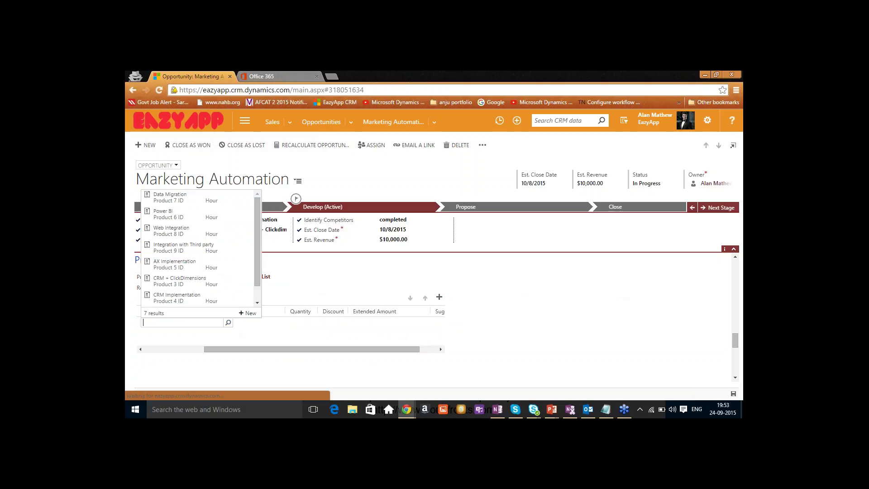
pyautogui.click(175, 213)
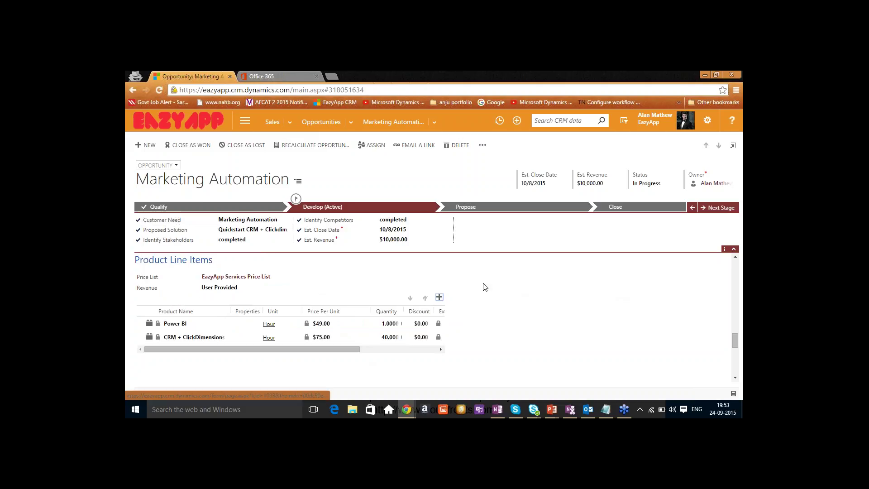
pyautogui.click(340, 330)
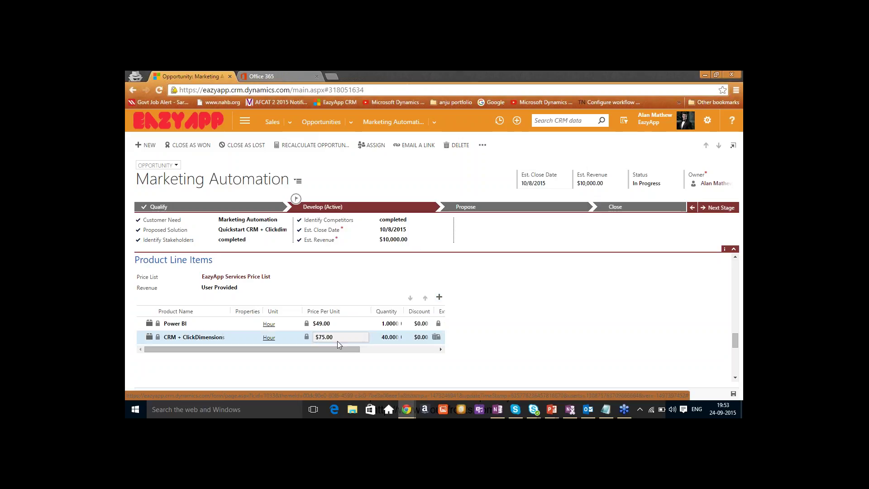
pyautogui.click(392, 323)
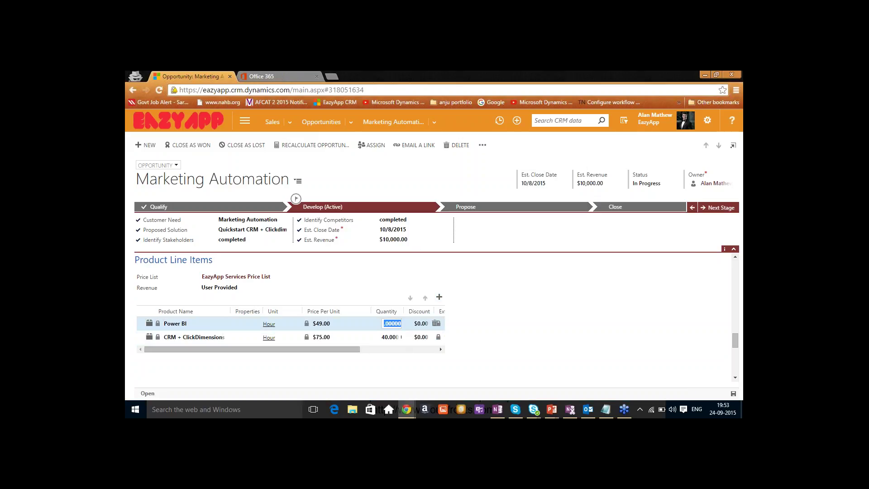
pyautogui.write('70')
pyautogui.click(607, 312)
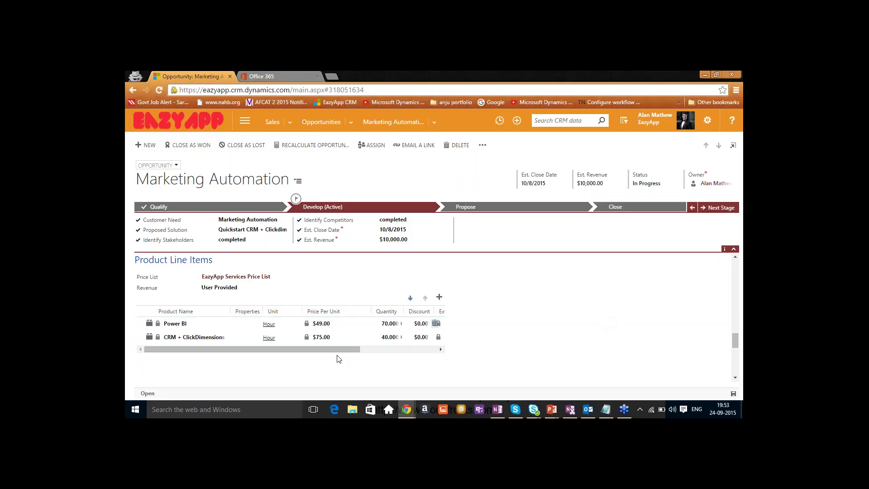
pyautogui.moveTo(333, 350); pyautogui.dragTo(380, 355)
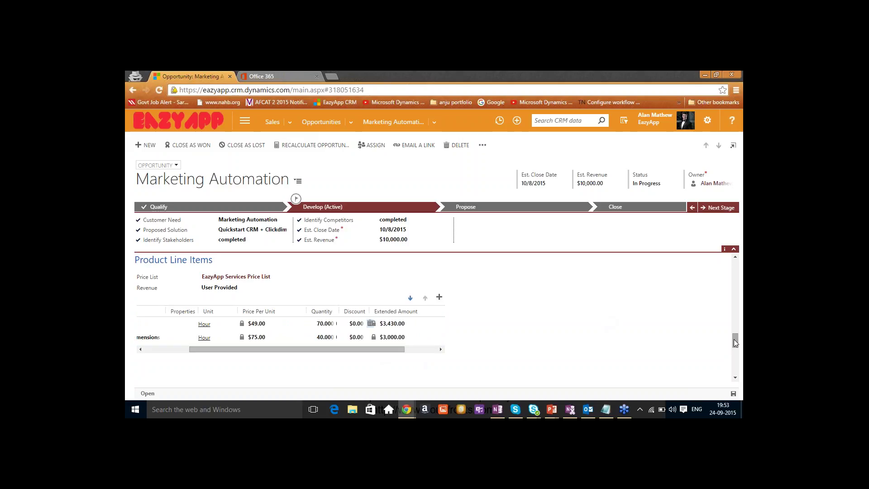
# Create a new quote in the opportunity's Quotes section and dismiss the pop-up blocker message.
pyautogui.click(736, 379)
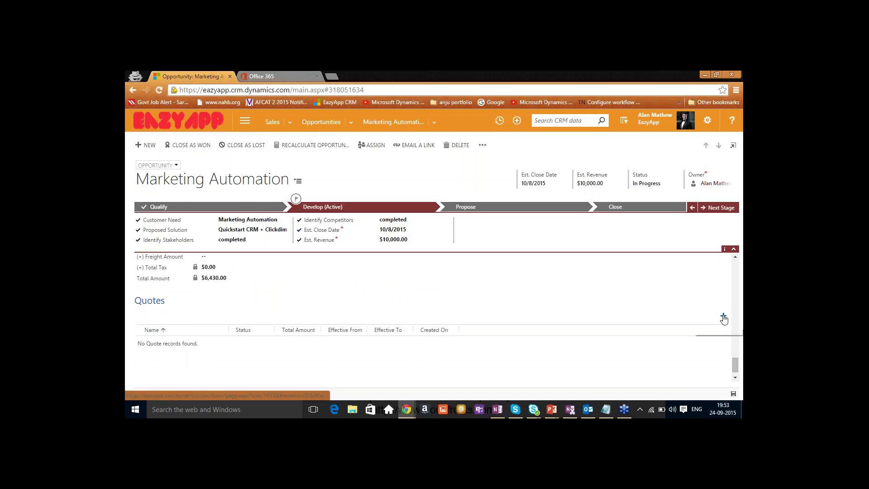
pyautogui.click(723, 315)
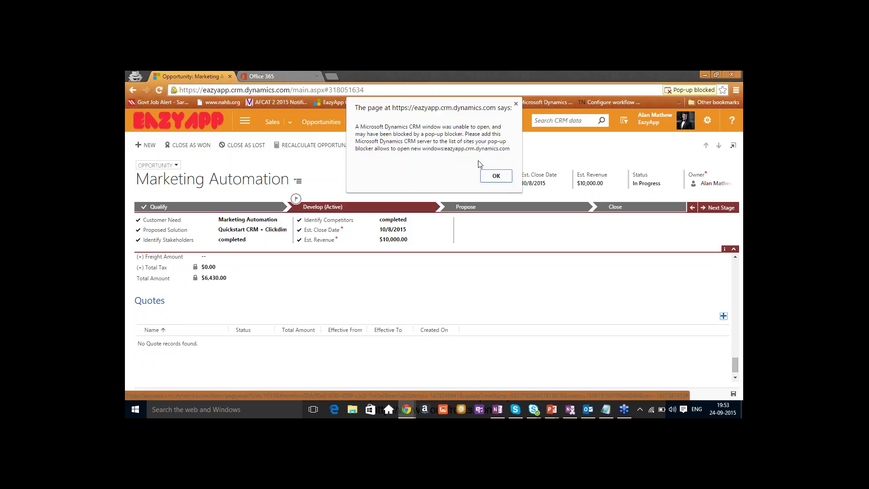
pyautogui.click(502, 175)
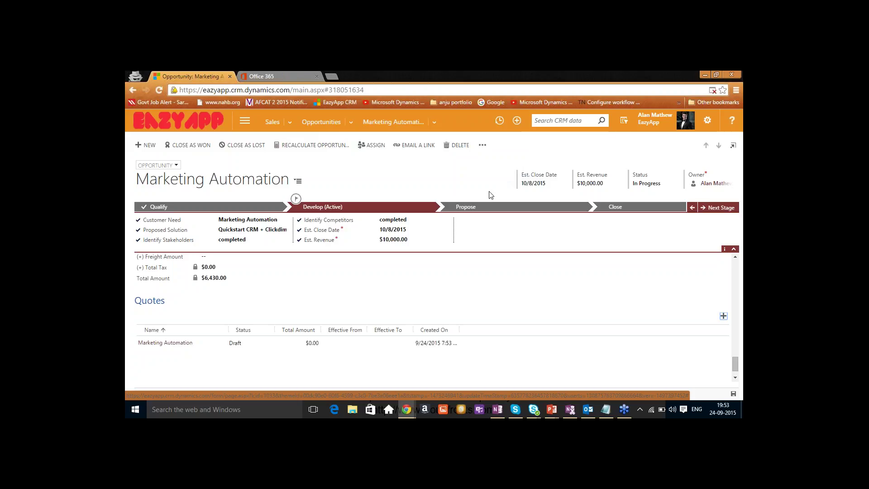
pyautogui.click(432, 239)
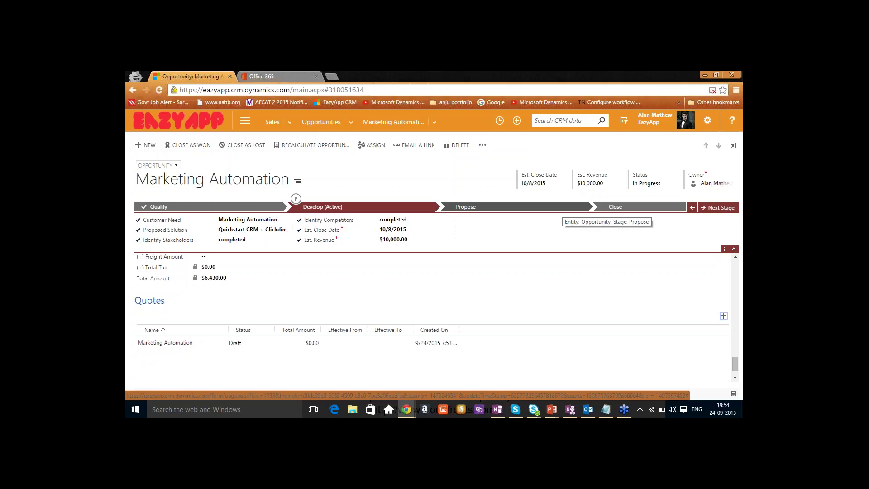
# Advance the opportunity to Propose and mark Identify Sales Team, Develop Proposal, Complete Internal Review and Present Proposal complete.
pyautogui.doubleClick(727, 208)
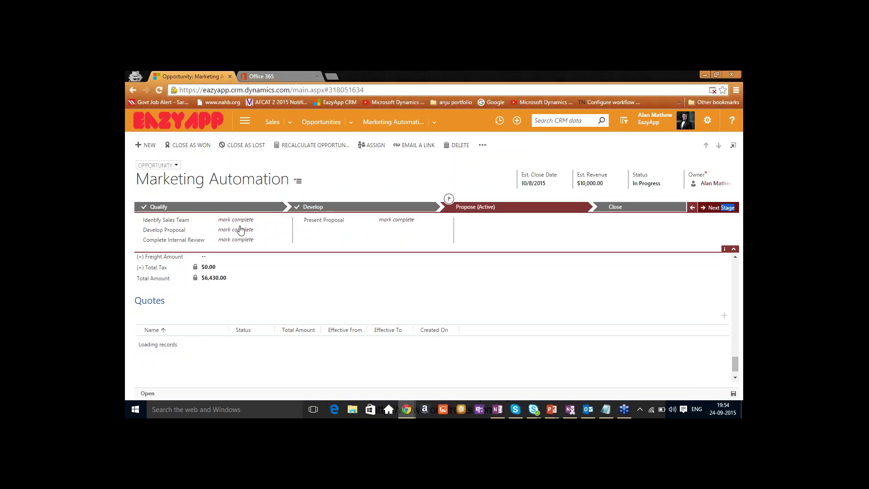
pyautogui.click(240, 221)
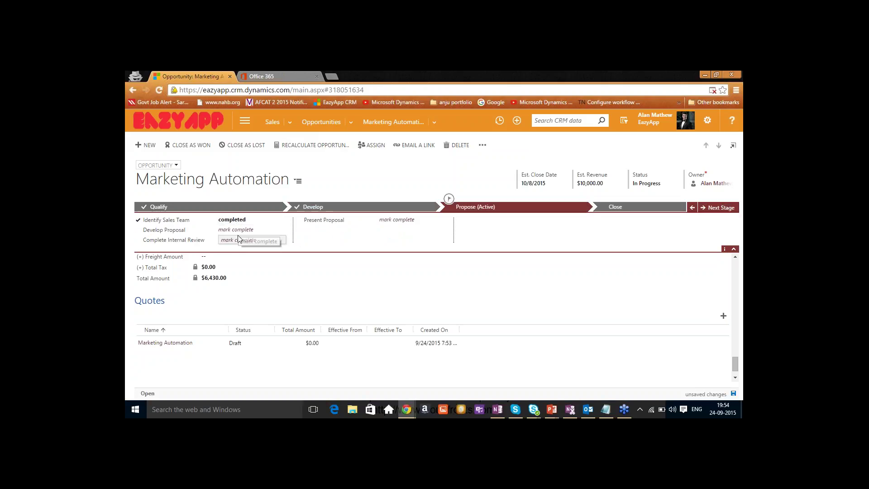
pyautogui.click(240, 230)
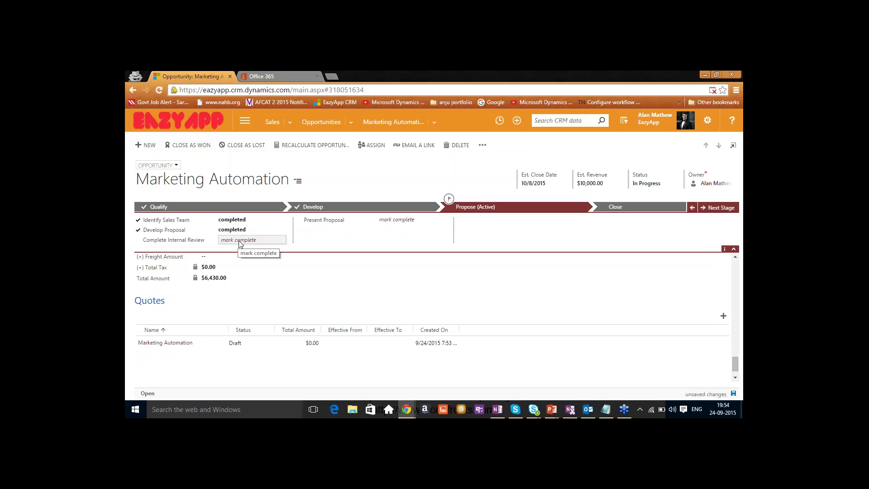
pyautogui.click(240, 242)
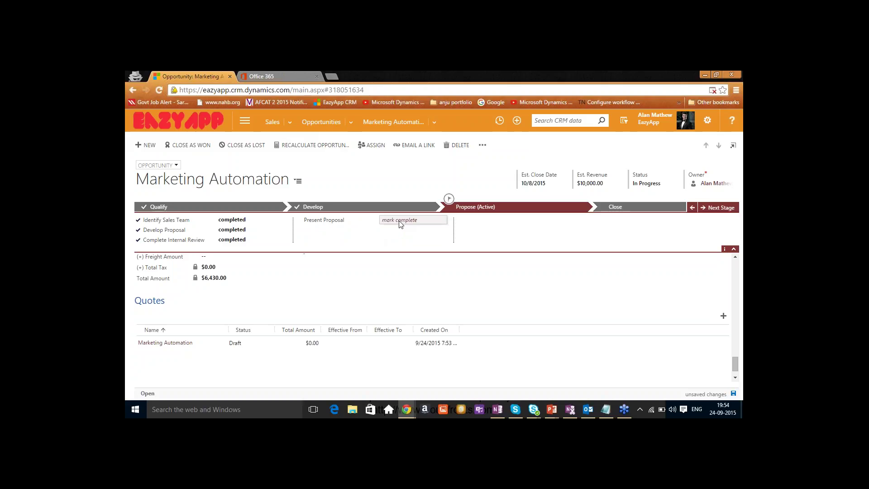
pyautogui.click(401, 222)
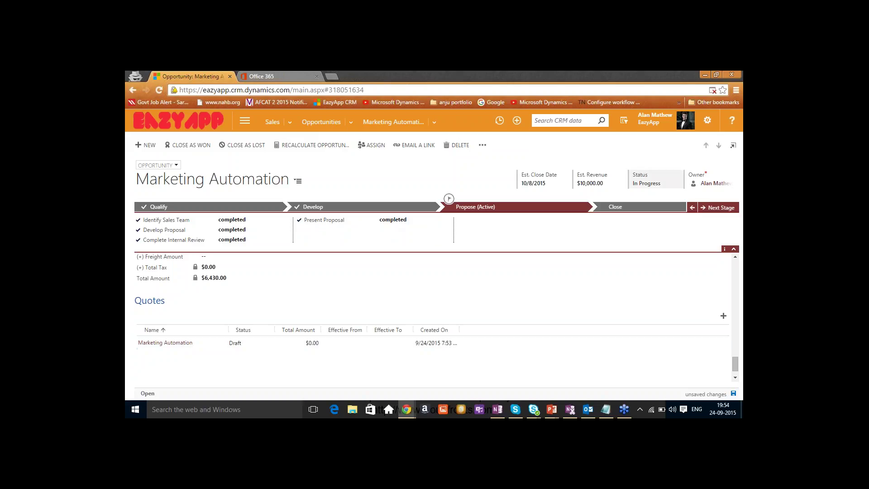
# Refresh the opportunity's Quotes list and open the Marketing Automation quote to review its products and totals.
pyautogui.rightClick(502, 346)
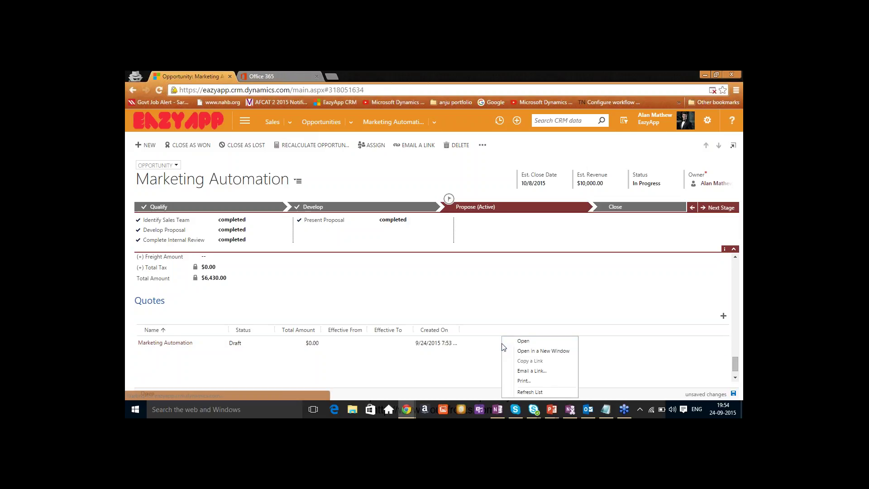
pyautogui.click(528, 392)
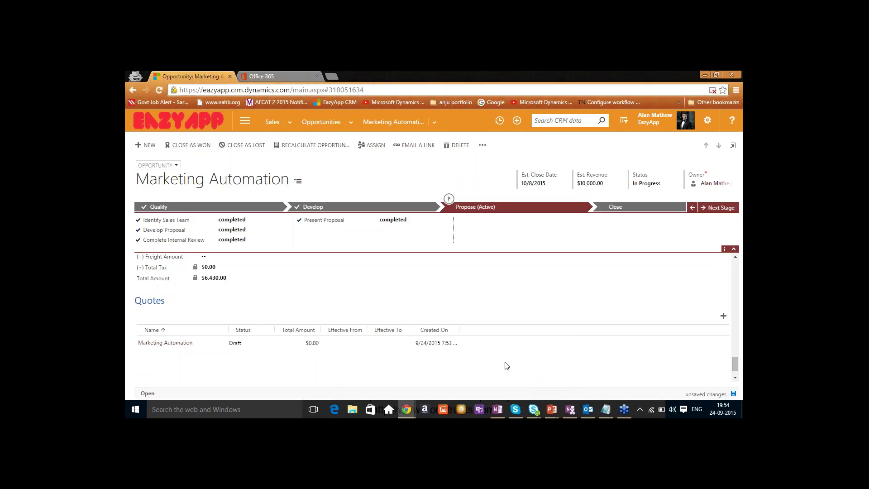
pyautogui.click(151, 345)
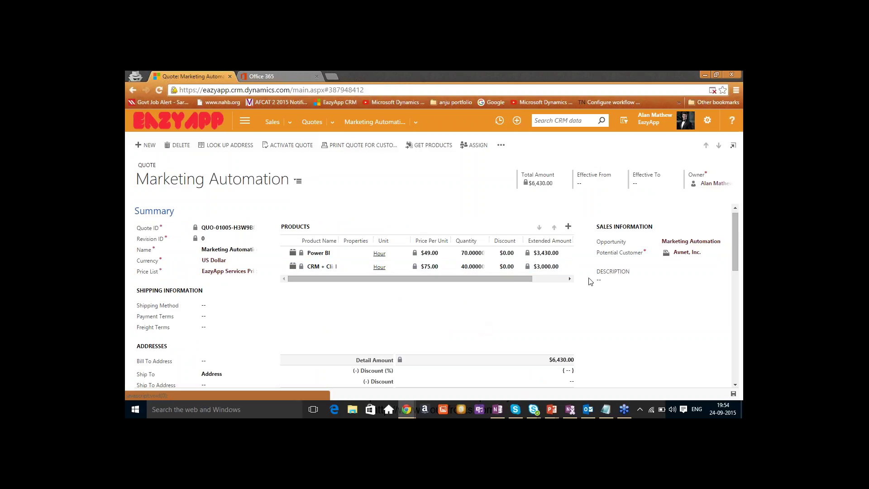
pyautogui.moveTo(736, 235); pyautogui.dragTo(737, 268)
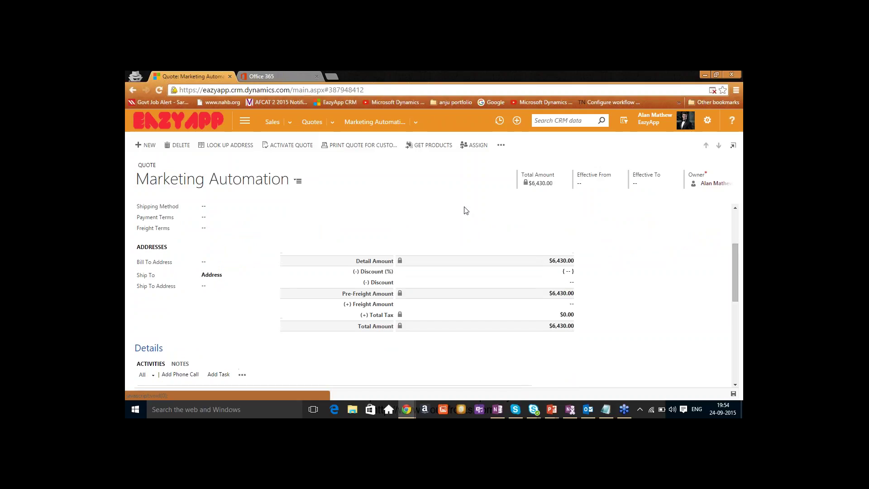
# Activate the Marketing Automation quote.
pyautogui.click(501, 145)
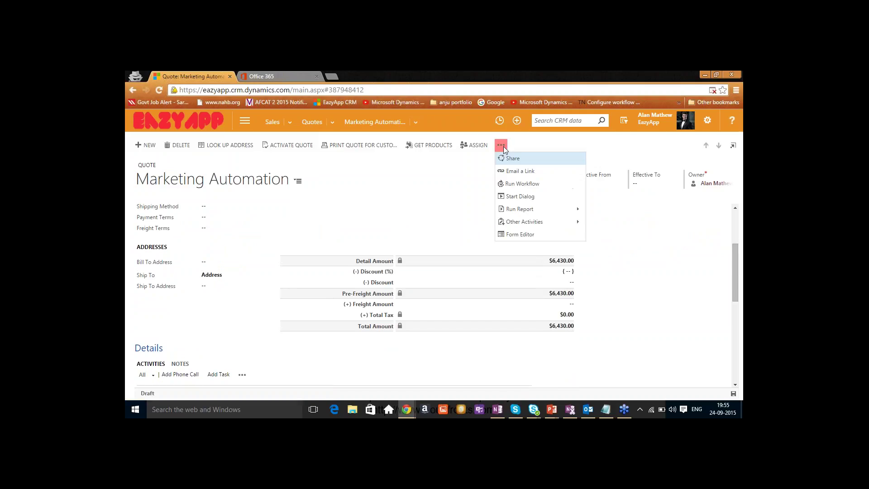
pyautogui.click(354, 178)
pyautogui.click(290, 145)
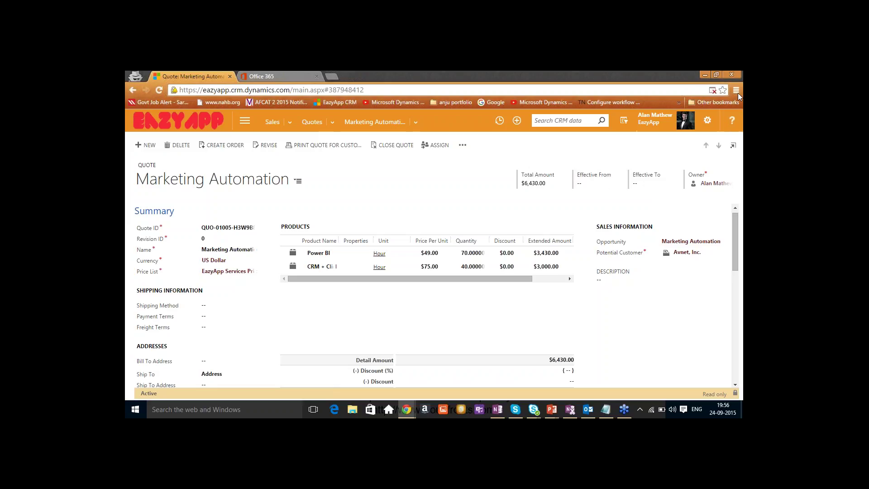
# Run the Quote report on the current record and export it as an Acrobat (PDF) file.
pyautogui.click(466, 146)
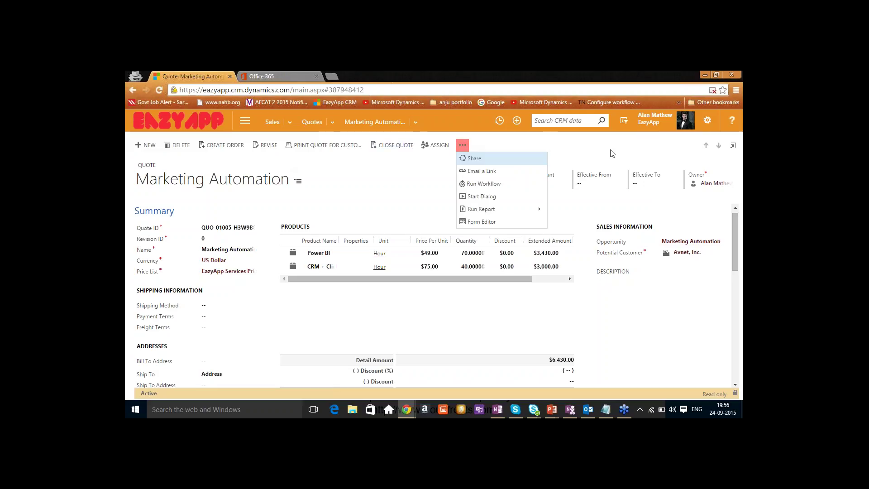
pyautogui.moveTo(530, 214)
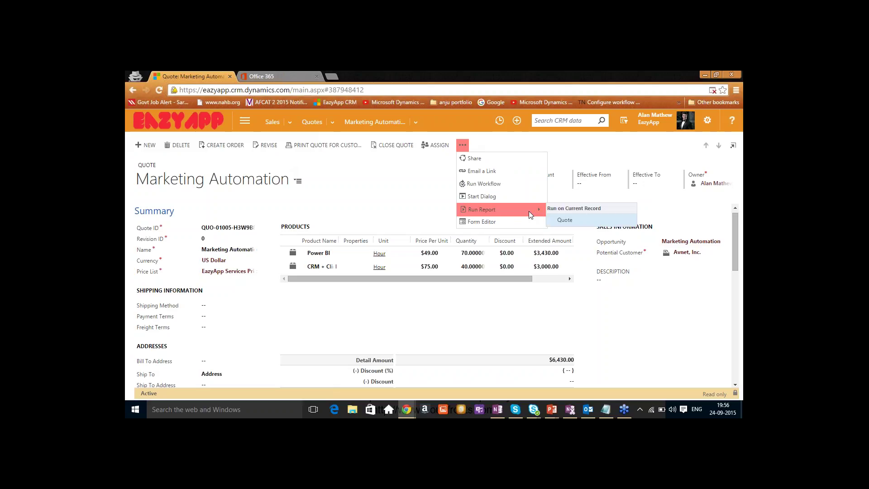
pyautogui.click(578, 222)
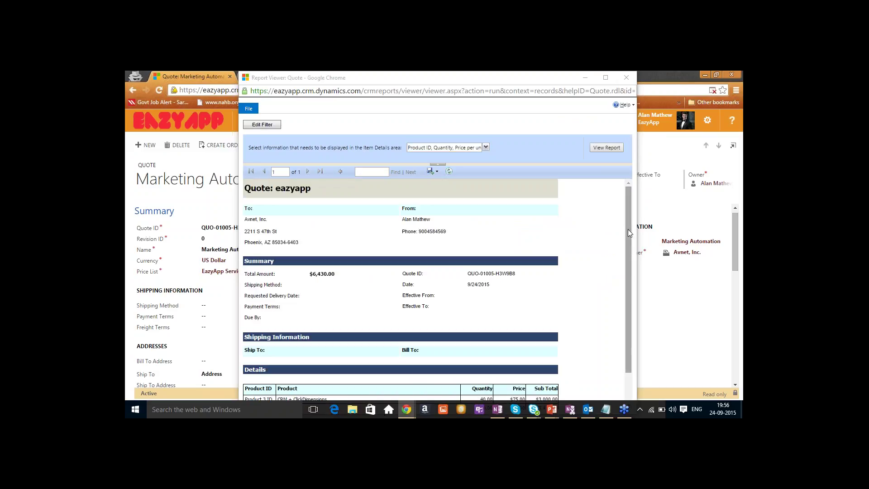
pyautogui.moveTo(628, 232); pyautogui.dragTo(631, 270)
pyautogui.click(433, 171)
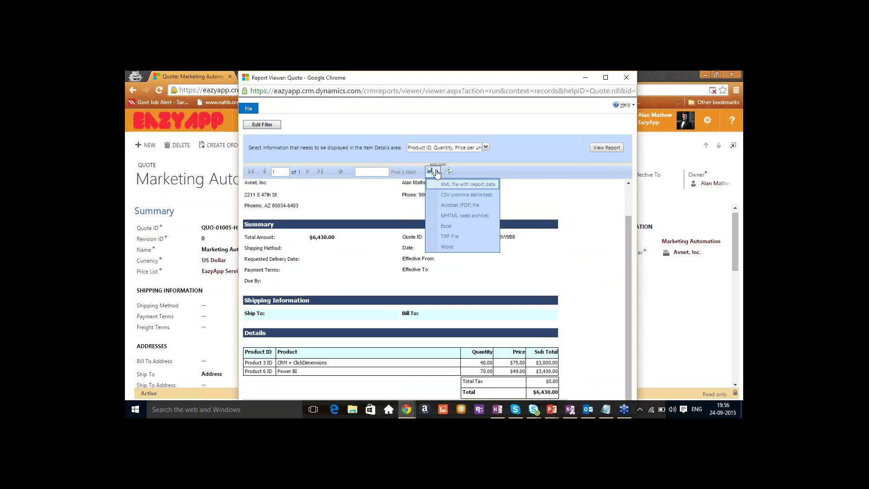
pyautogui.click(460, 205)
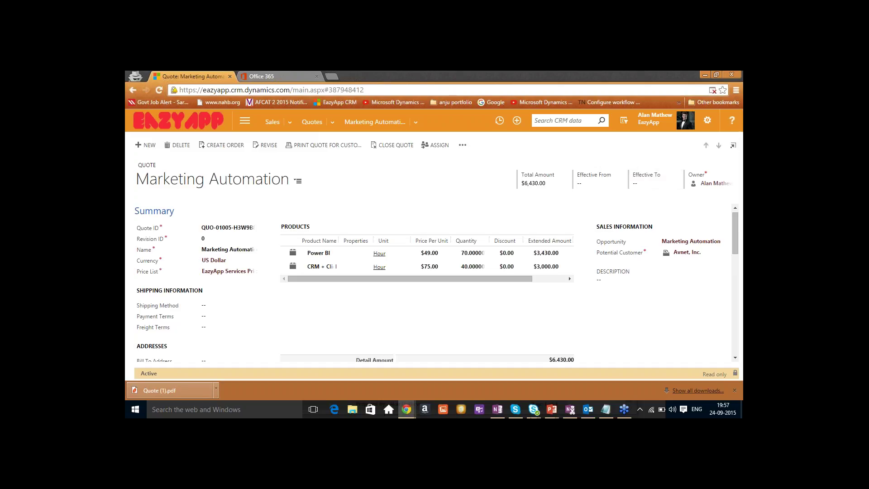
# Switch to the Outlook mailbox and start a new email message.
pyautogui.click(606, 409)
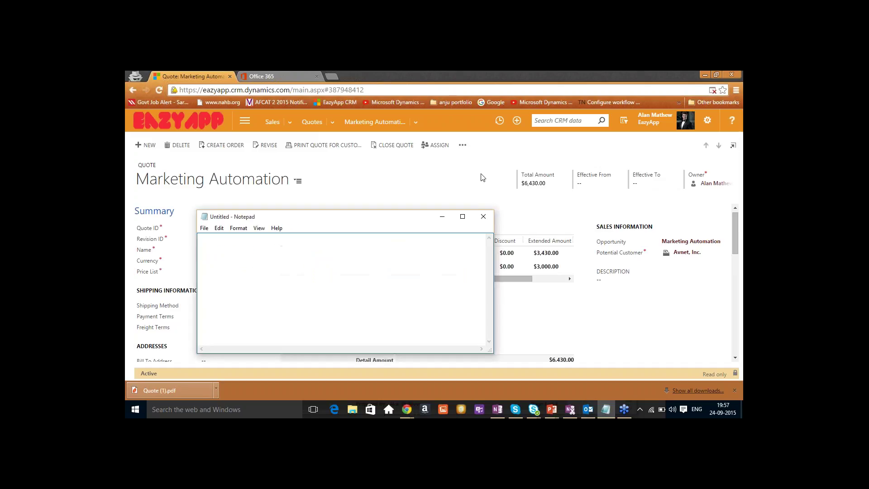
pyautogui.click(443, 217)
pyautogui.click(588, 409)
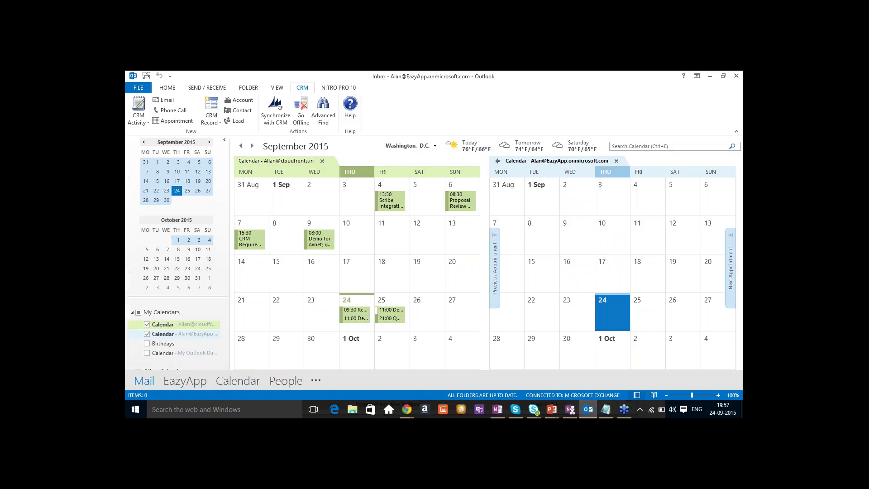
pyautogui.click(144, 381)
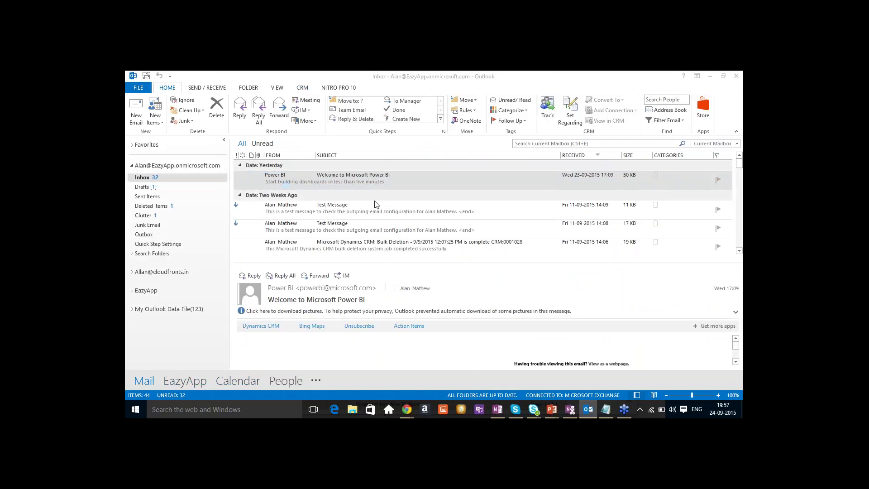
pyautogui.click(136, 114)
pyautogui.click(136, 114)
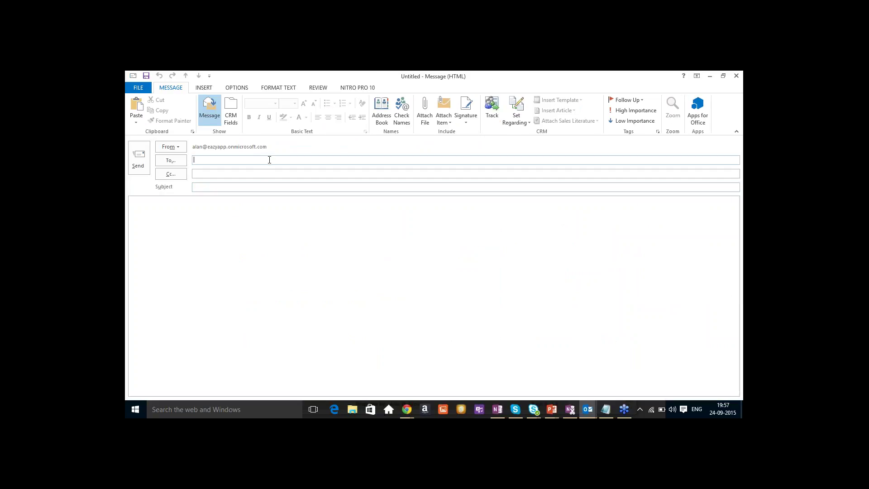
# Address the email to the customer contact at Avnet and set the subject to Quote.
pyautogui.write('patricia')
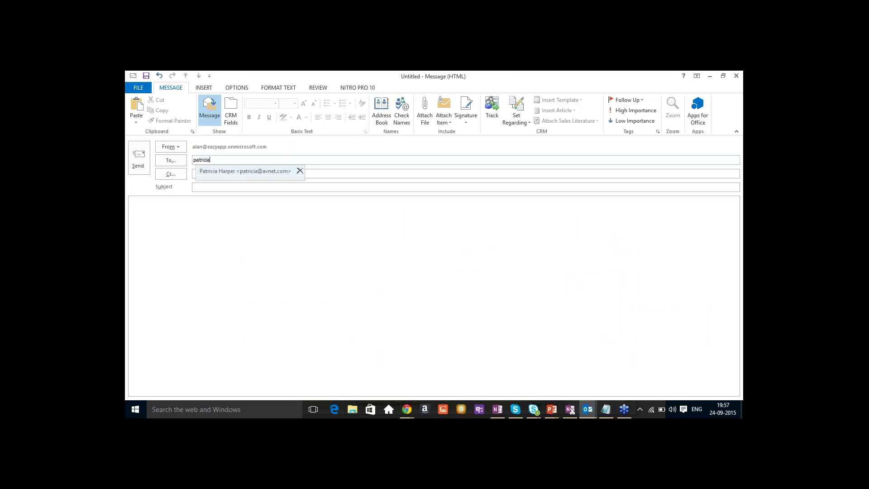
pyautogui.click(226, 175)
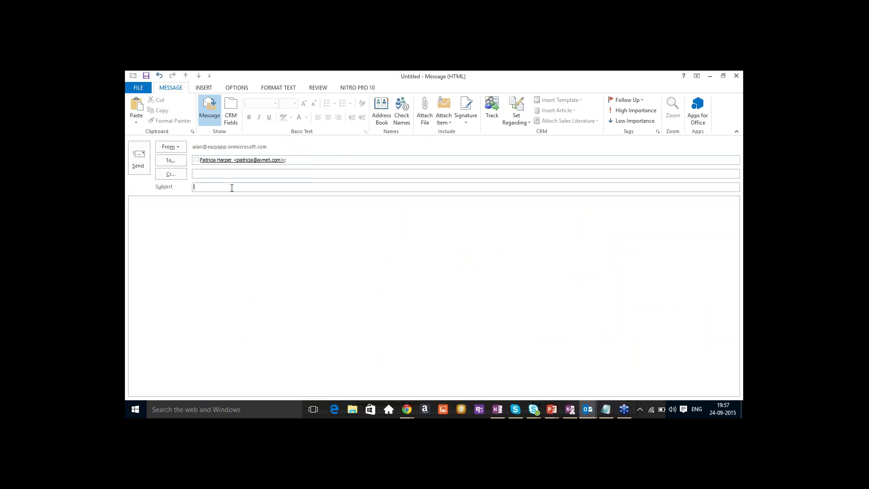
pyautogui.click(232, 187)
pyautogui.write('Quote')
# Write the email body with a greeting to the contact, "Here is the Quote for your concern." and the closing "trhanks".
pyautogui.click(186, 238)
pyautogui.write('Hi Patricia,')
pyautogui.press('Return')
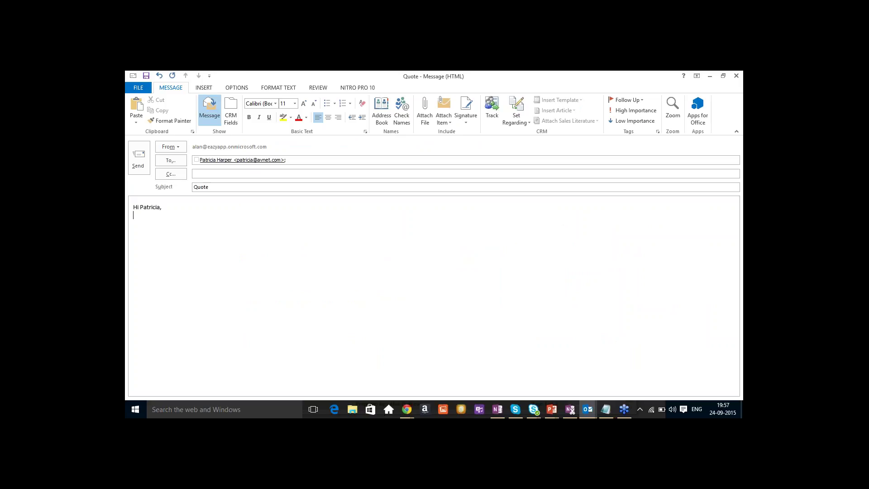
pyautogui.write('Here is the Q')
pyautogui.write('uote ')
pyautogui.write('for your ')
pyautogui.write('refe')
pyautogui.press('BackSpace')
pyautogui.press('BackSpace')
pyautogui.press('BackSpace')
pyautogui.press('BackSpace')
pyautogui.write('concern')
pyautogui.write('. ')
pyautogui.write('trhanks')
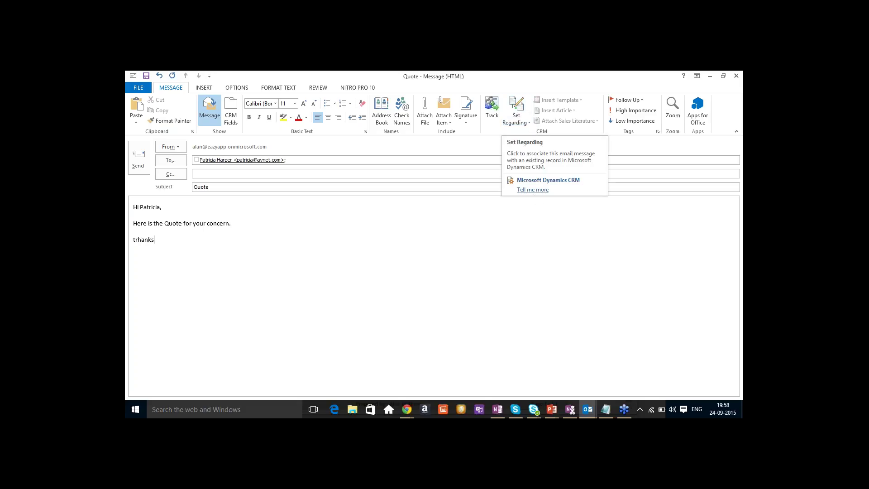
# Set the email's CRM regarding record to the opportunity found by searching for "marketing automation".
pyautogui.click(528, 122)
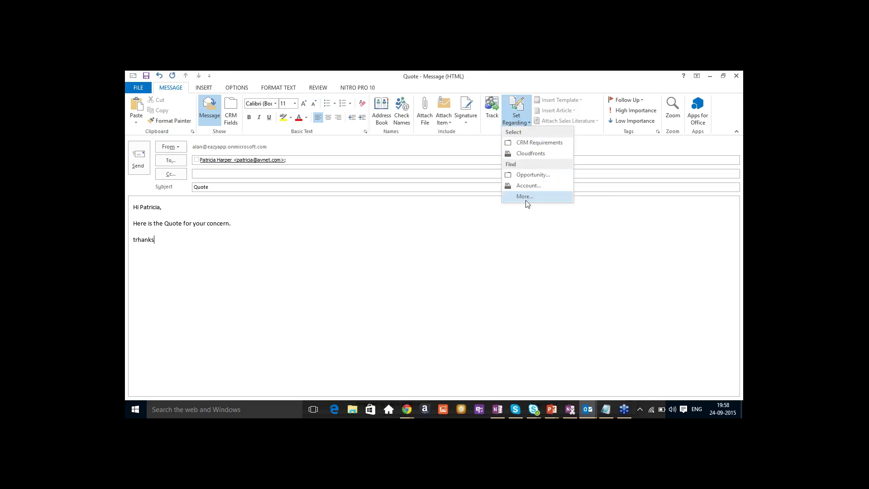
pyautogui.click(533, 176)
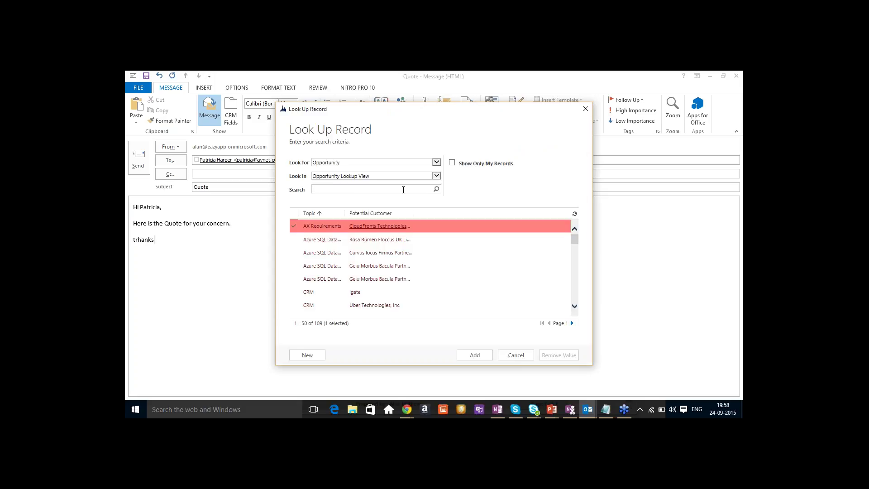
pyautogui.write('marketing automation')
pyautogui.press('Return')
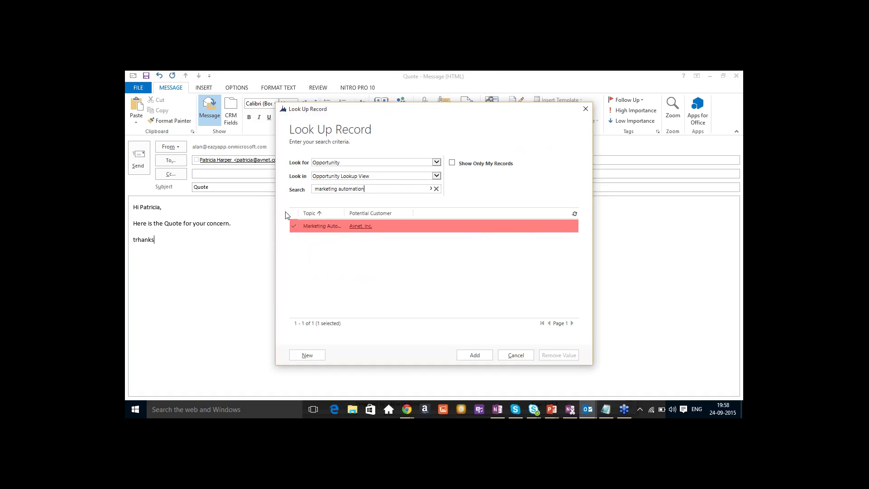
pyautogui.click(294, 226)
pyautogui.click(293, 226)
pyautogui.click(472, 357)
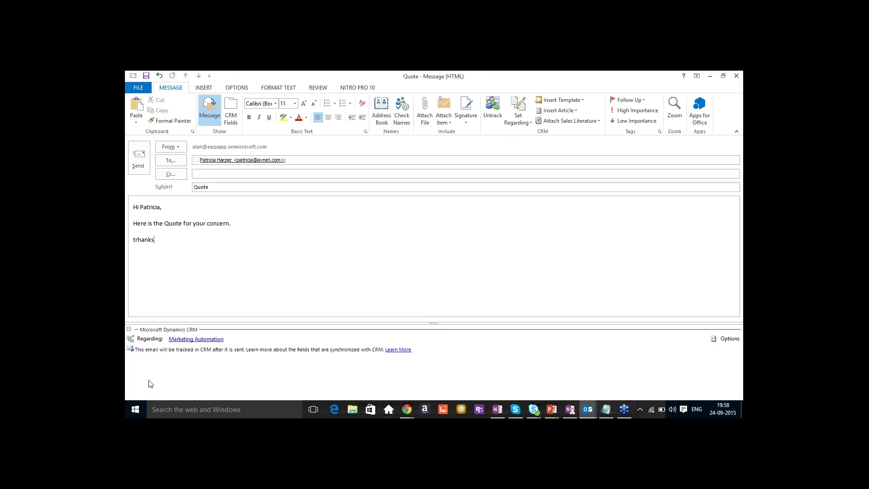
# Attach the file Quote (1).pdf from the Downloads folder to the email.
pyautogui.click(423, 112)
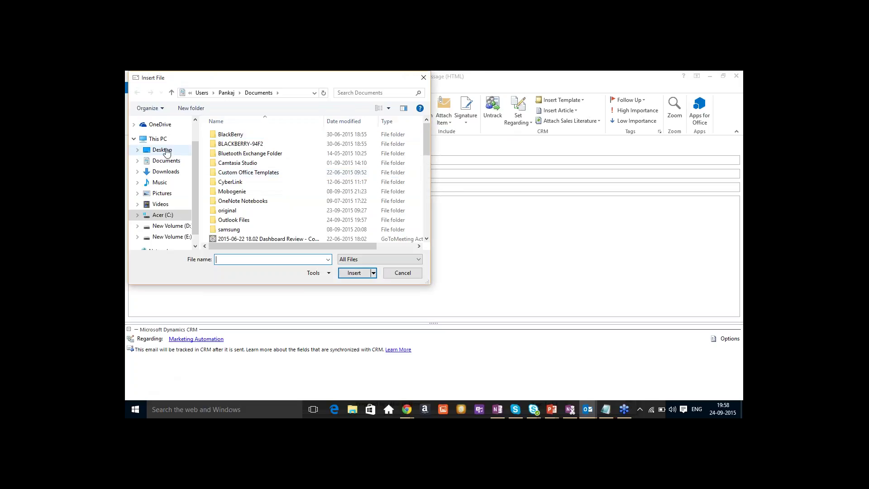
pyautogui.click(169, 173)
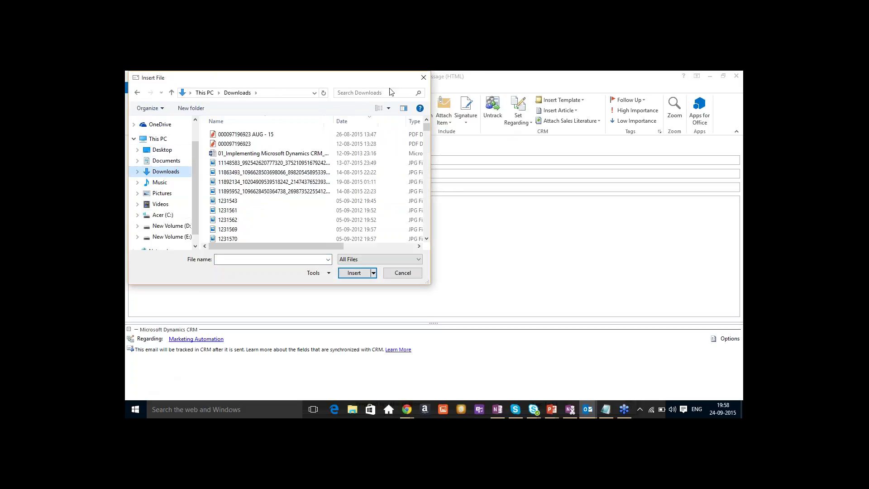
pyautogui.click(346, 93)
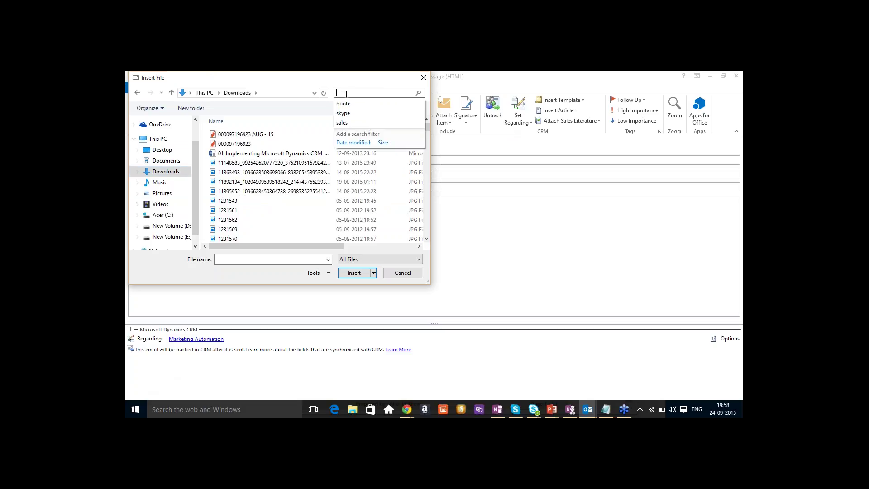
pyautogui.click(351, 105)
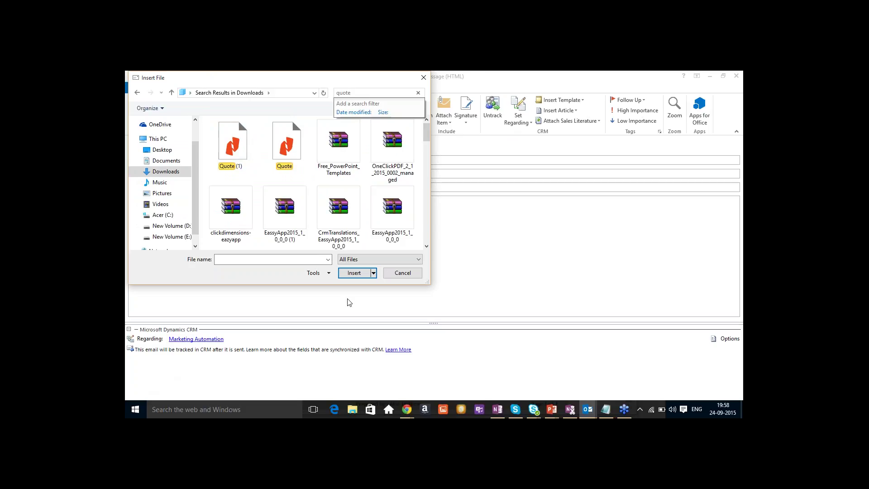
pyautogui.click(238, 165)
pyautogui.click(354, 273)
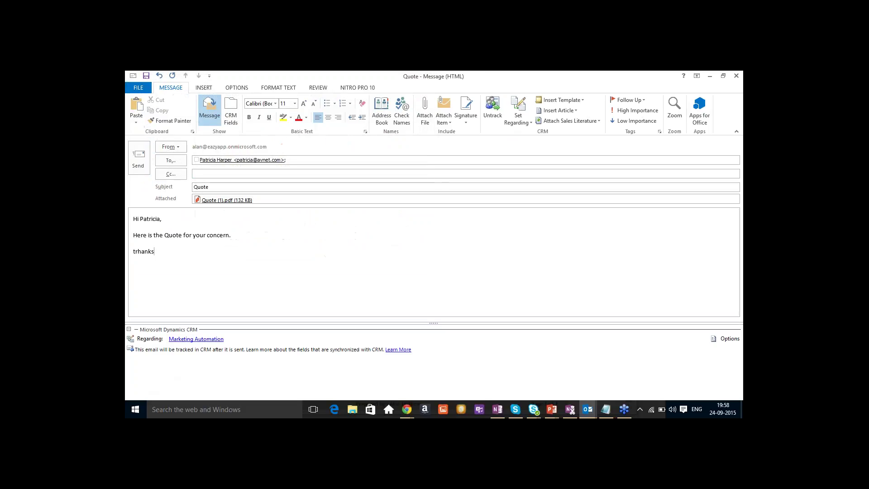
# Send the quote email and synchronize Outlook with CRM.
pyautogui.click(138, 157)
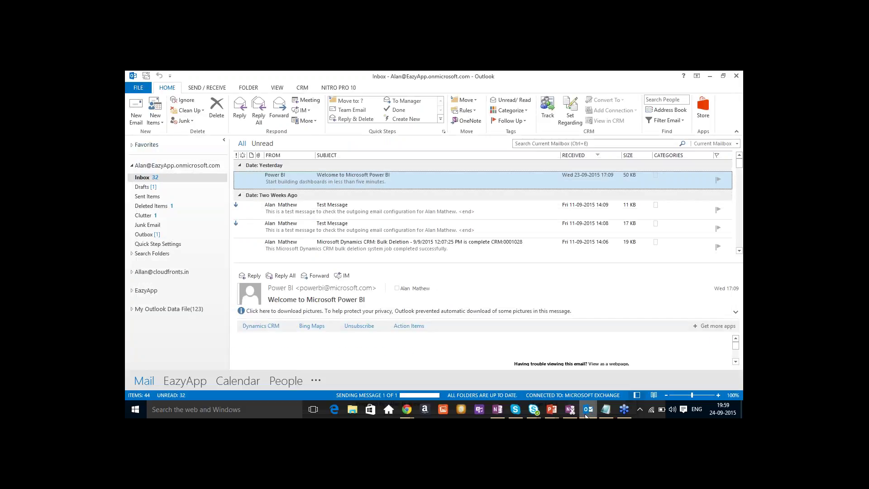
pyautogui.click(302, 88)
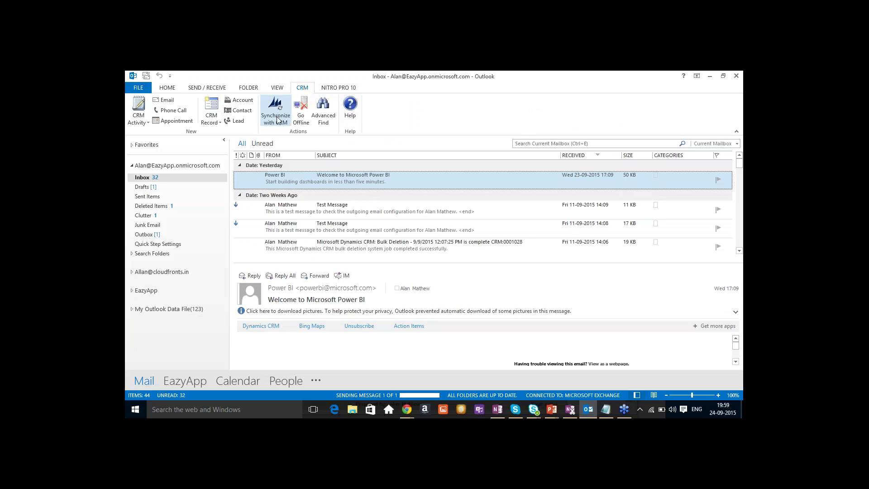
pyautogui.click(276, 119)
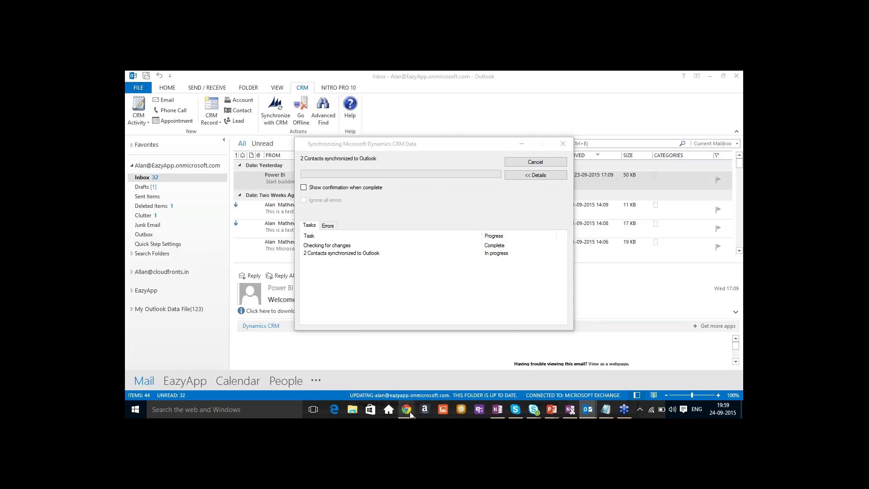
# Switch back to CRM in Chrome, view the activities of the quote's related opportunity and reload the page.
pyautogui.moveTo(409, 412)
pyautogui.click(390, 379)
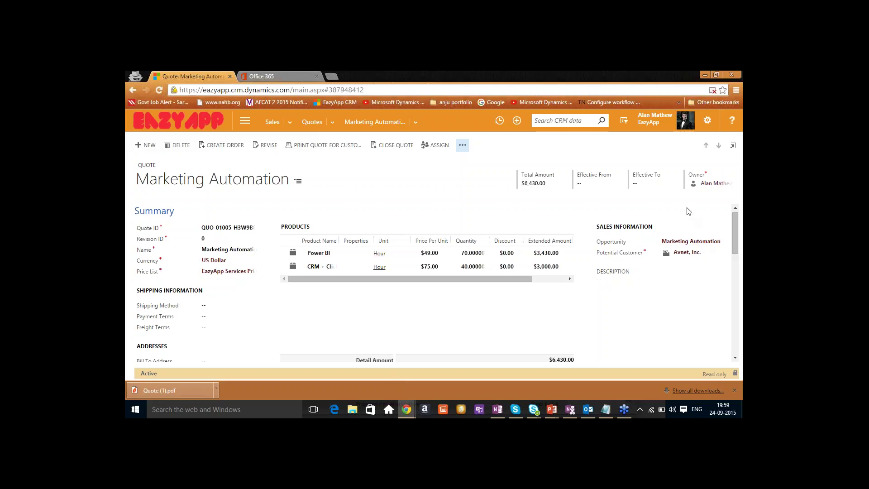
pyautogui.click(692, 244)
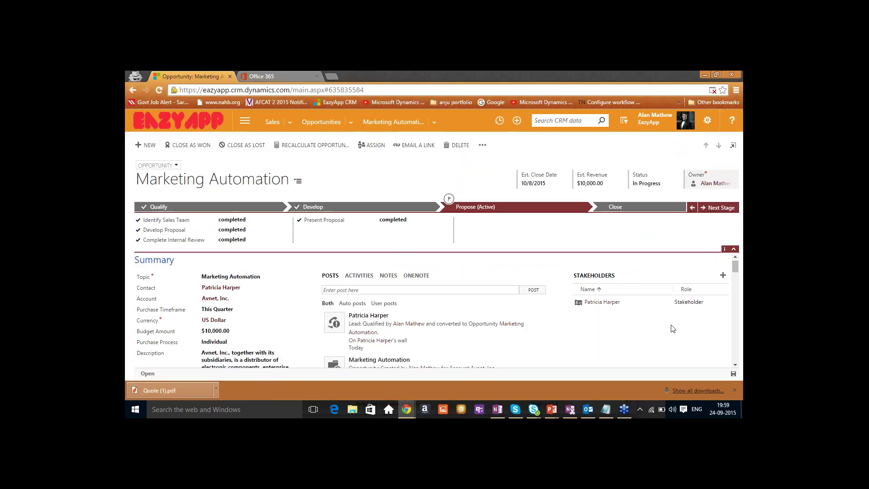
pyautogui.click(362, 276)
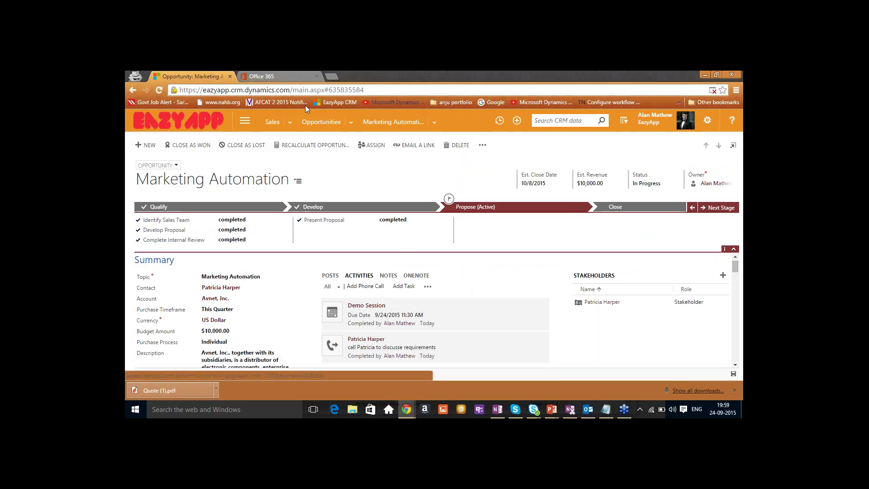
pyautogui.click(158, 90)
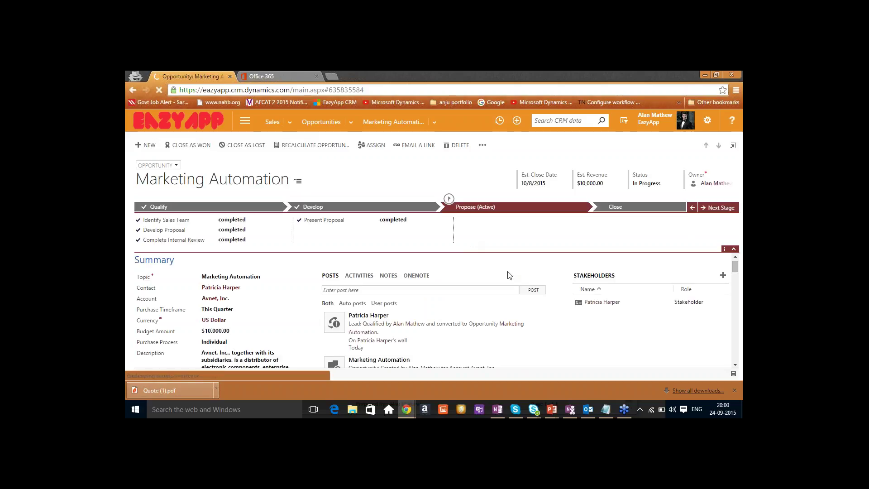
# View the opportunity's activities and open its Marketing Automation quote.
pyautogui.click(364, 276)
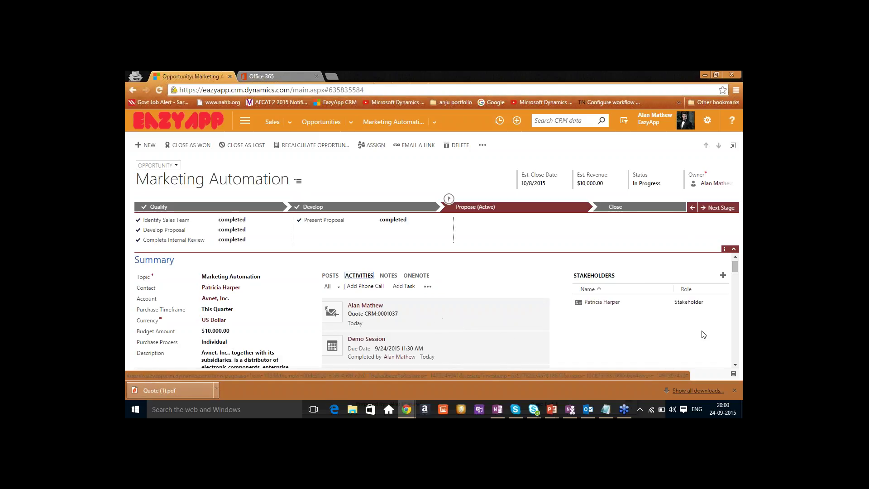
pyautogui.moveTo(735, 271); pyautogui.dragTo(743, 355)
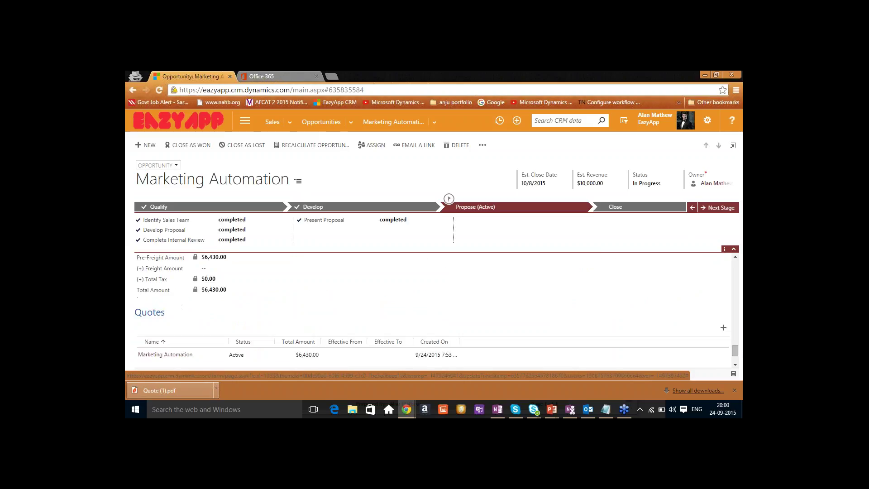
pyautogui.click(151, 355)
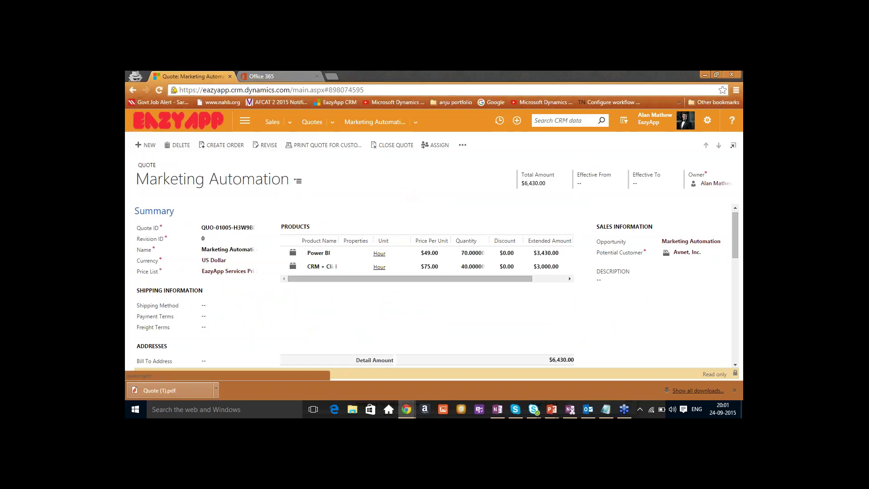
# Create an order from the quote with status reason Won, closing the opportunity with actual revenue calculated from quotes.
pyautogui.click(225, 145)
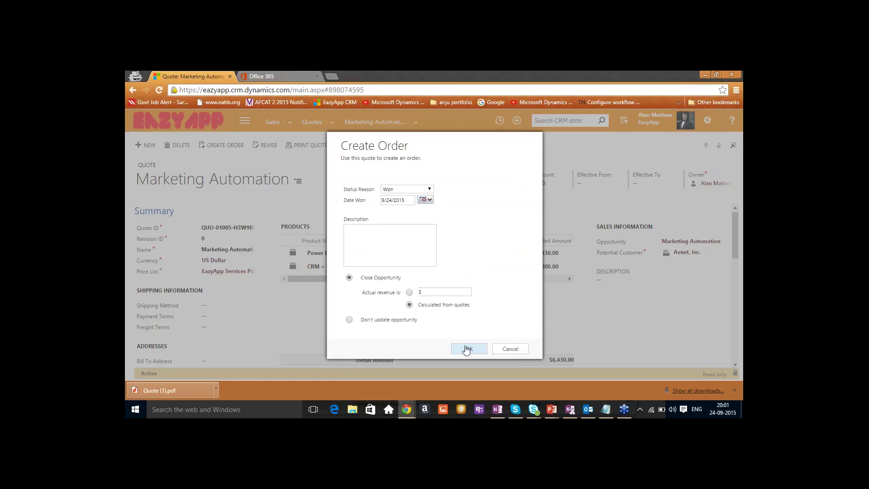
pyautogui.click(442, 293)
pyautogui.moveTo(480, 151); pyautogui.dragTo(462, 179)
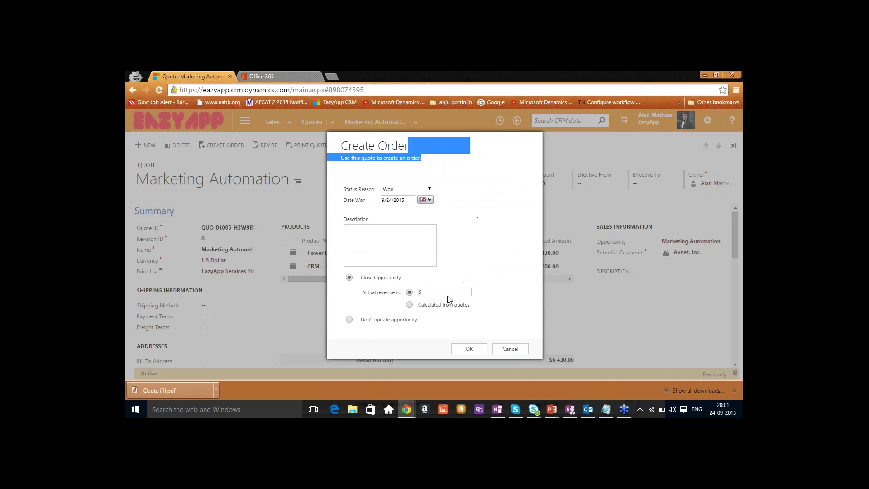
pyautogui.click(410, 305)
pyautogui.click(464, 353)
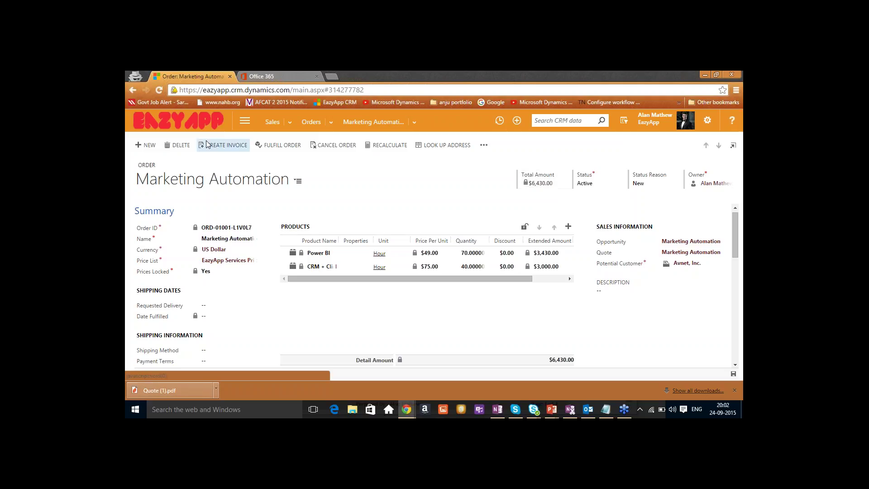
# Go to the sales goals and show the All Goals view.
pyautogui.click(288, 121)
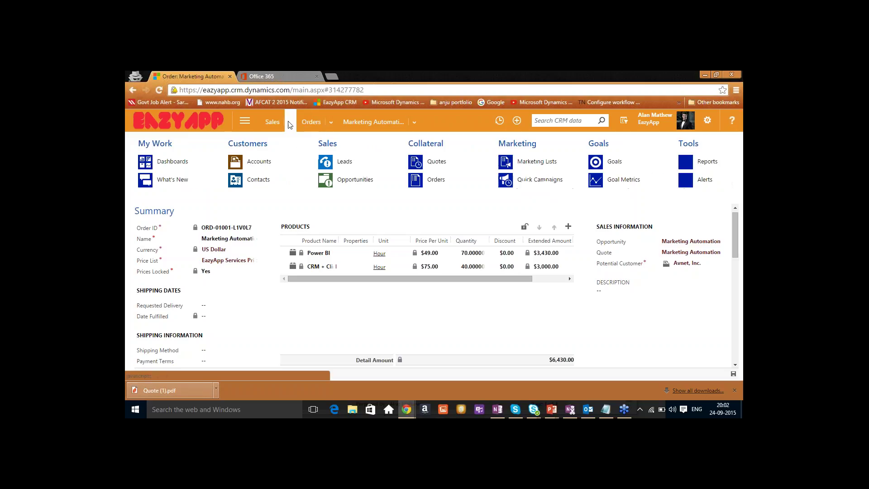
pyautogui.click(636, 163)
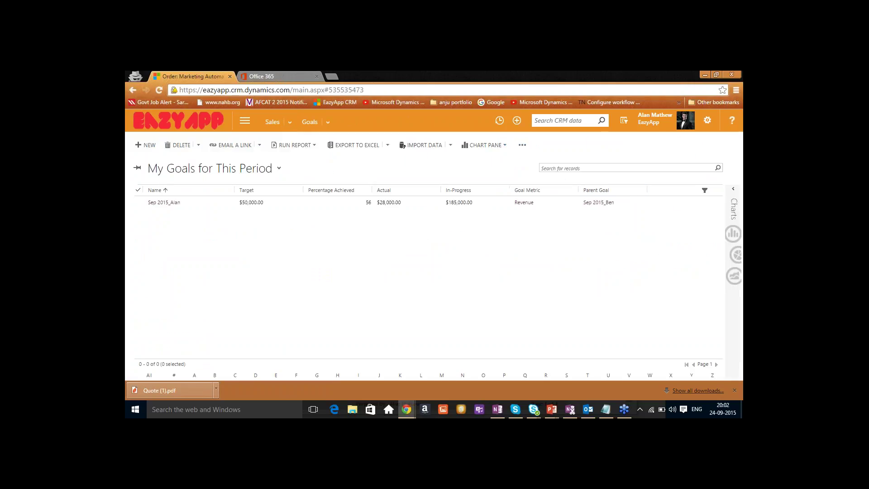
pyautogui.click(279, 168)
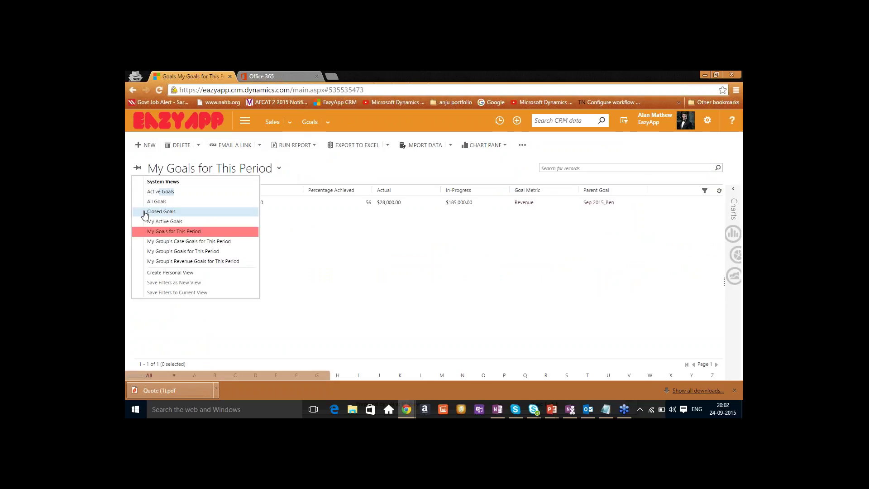
pyautogui.click(176, 202)
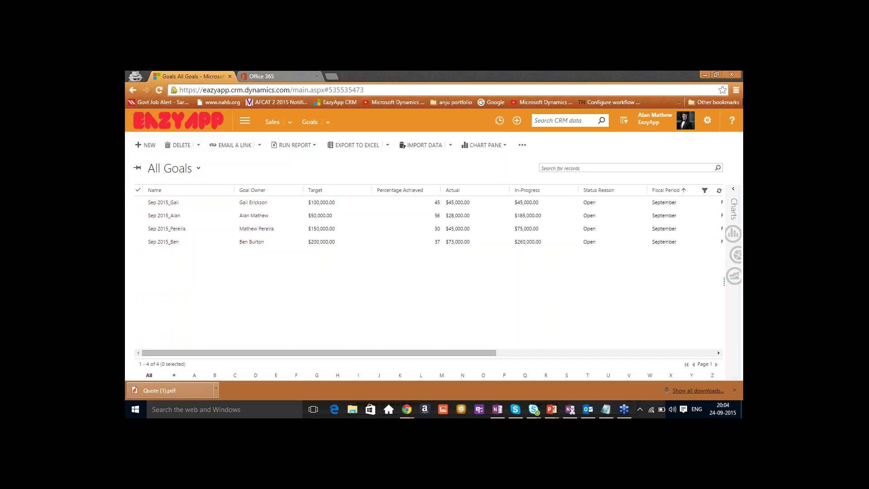
# Display the Goal Progress (Money) chart beside the goals list.
pyautogui.click(734, 206)
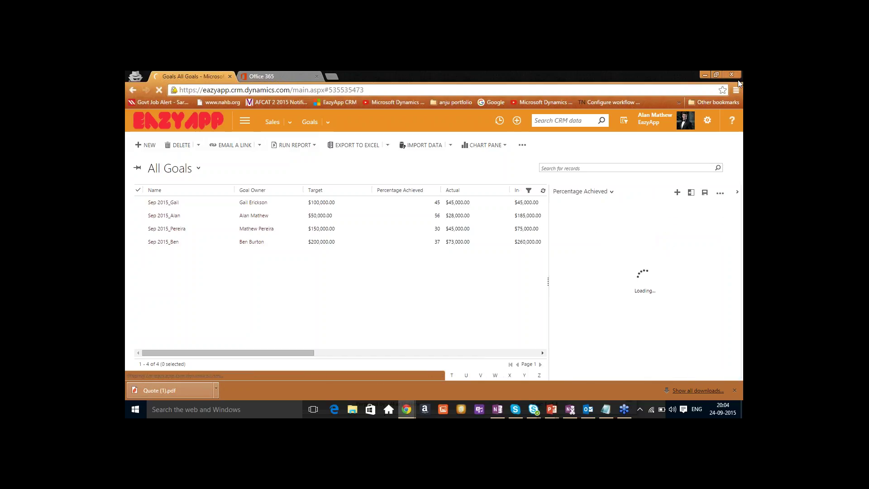
pyautogui.click(611, 191)
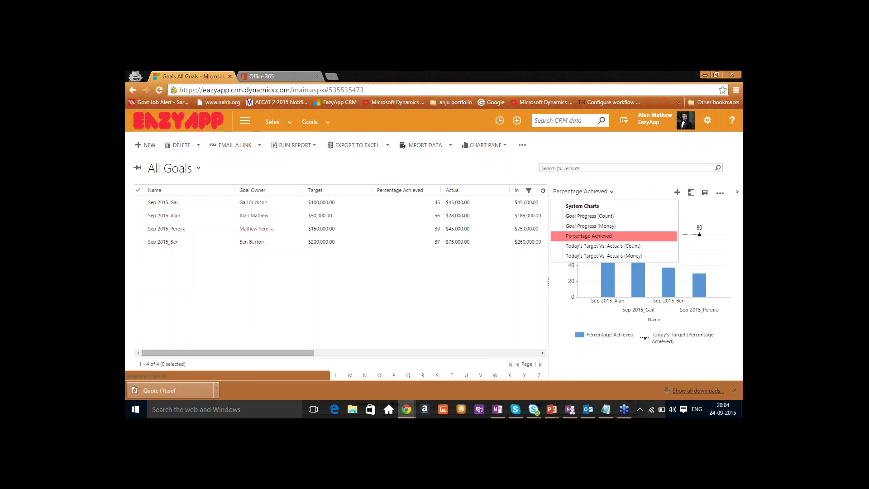
pyautogui.click(618, 226)
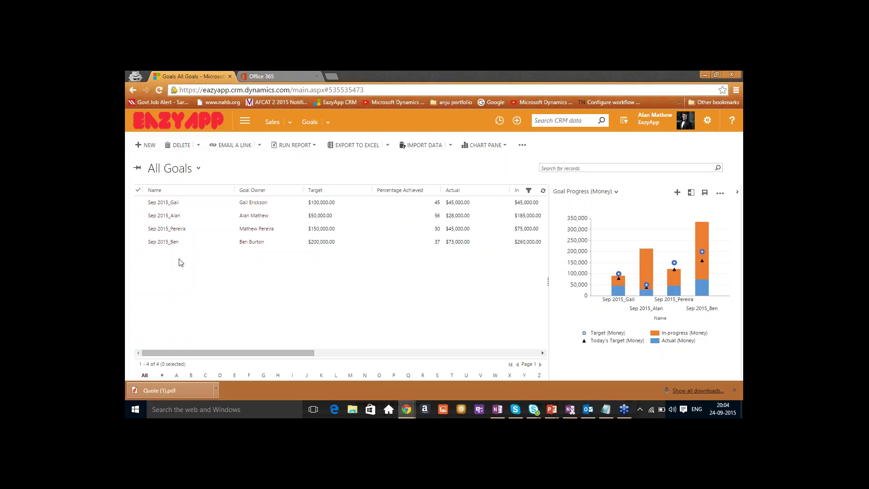
# Recalculate the September 2015 goal that has the $50,000 target.
pyautogui.click(139, 217)
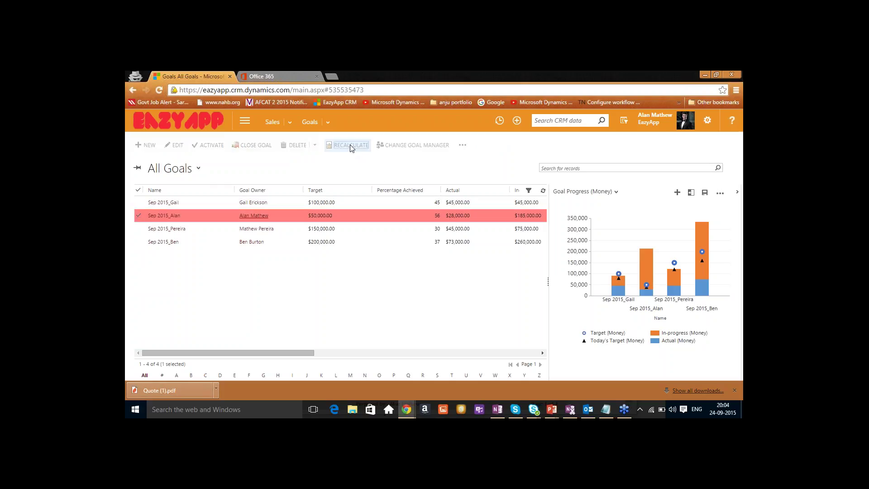
pyautogui.click(350, 145)
pyautogui.click(462, 146)
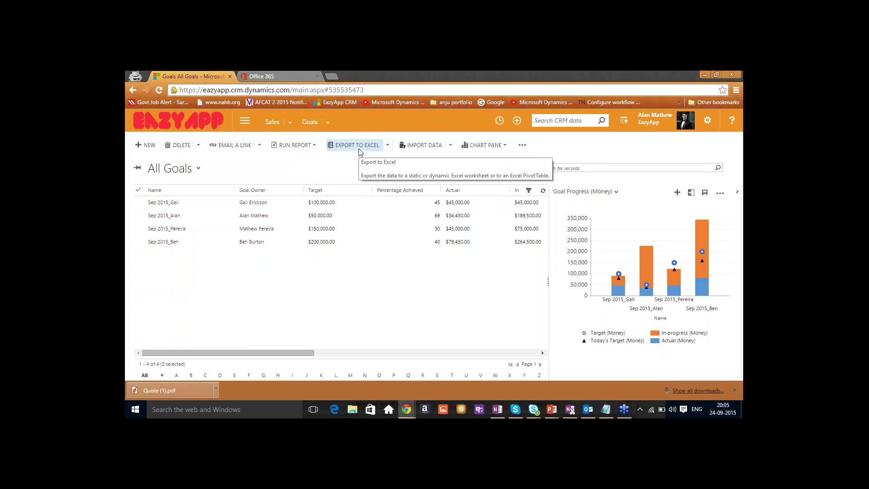
# Open the sales dashboards in CRM.
pyautogui.click(289, 119)
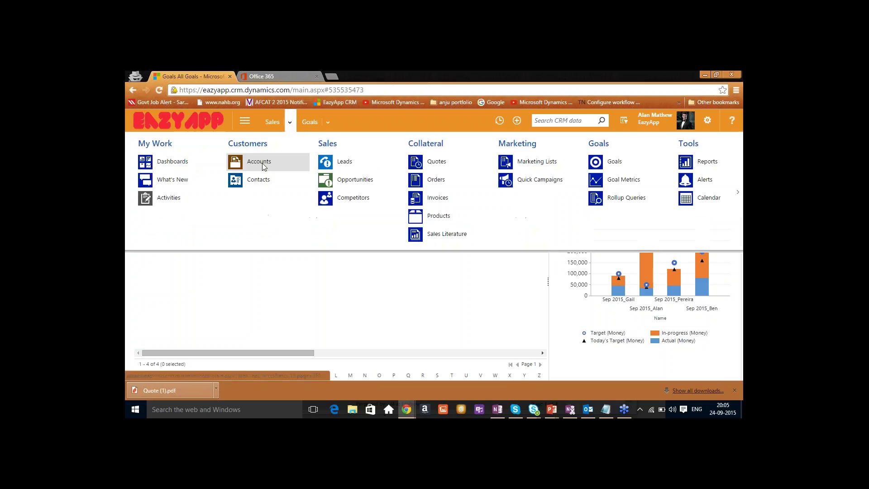
pyautogui.click(184, 158)
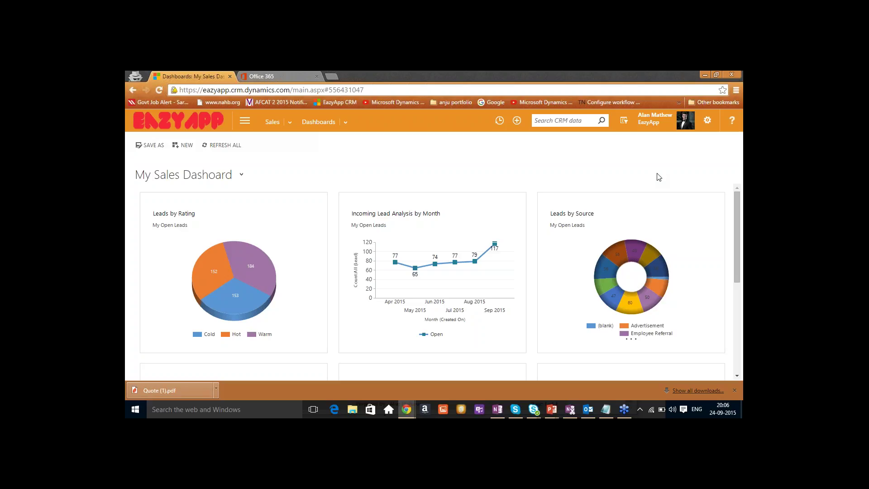
# Switch to Office 365, launch Power BI and open the CRMDashboard.
pyautogui.click(271, 77)
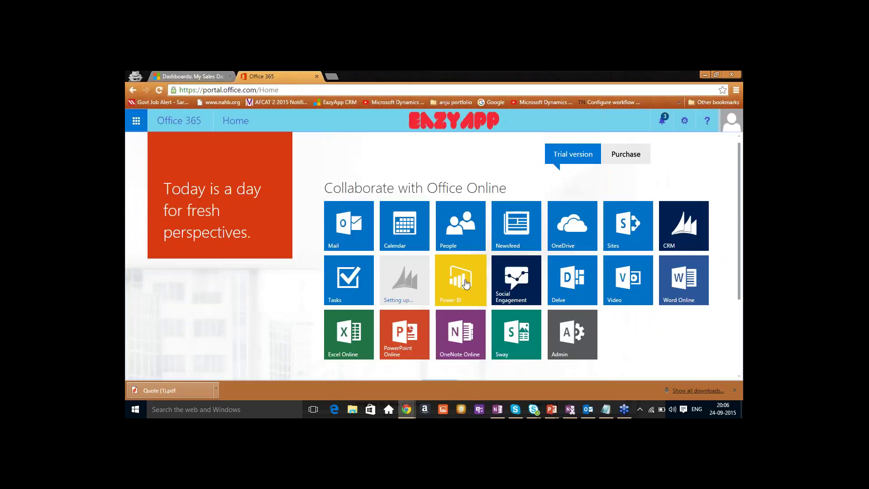
pyautogui.click(467, 288)
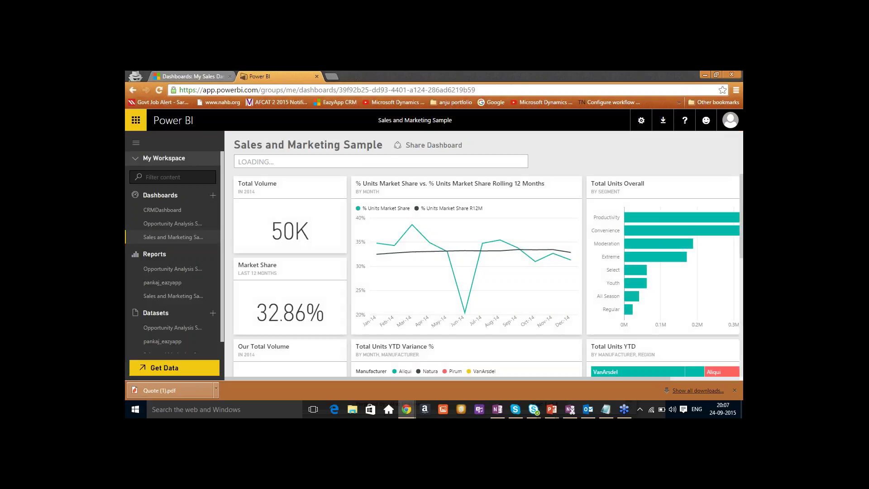
pyautogui.click(171, 212)
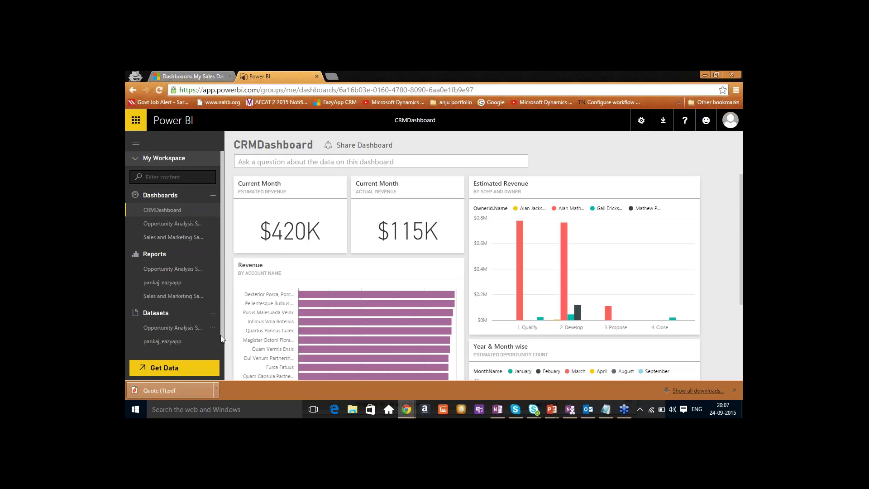
pyautogui.click(184, 367)
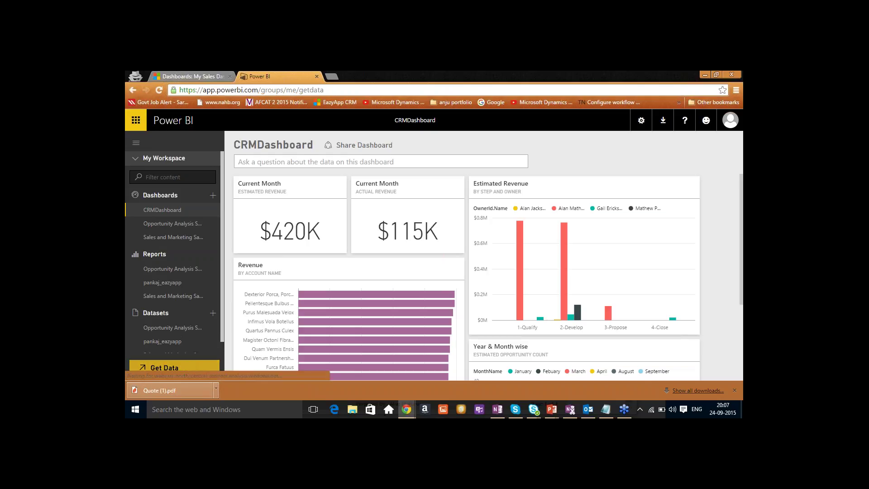
pyautogui.click(132, 90)
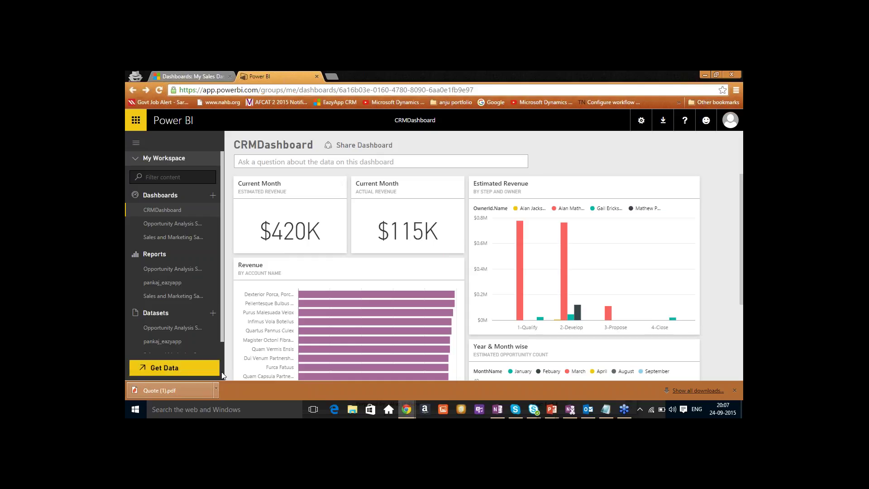
pyautogui.moveTo(222, 328); pyautogui.dragTo(221, 360)
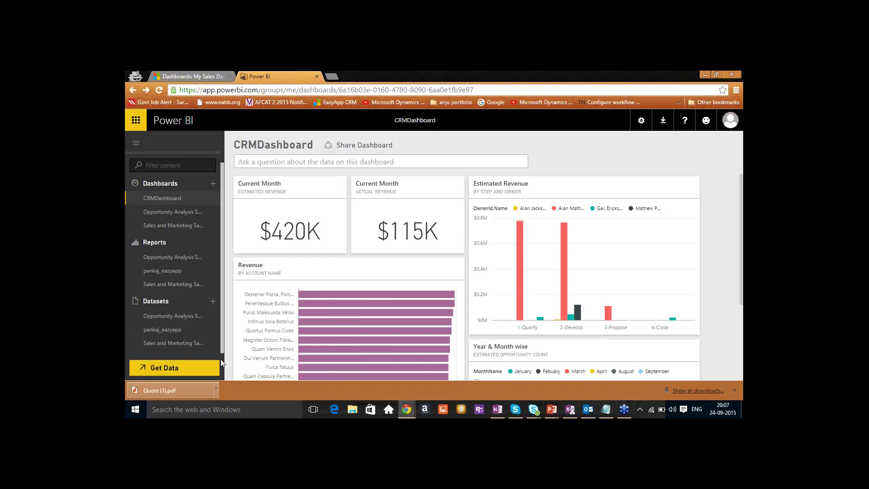
pyautogui.click(193, 330)
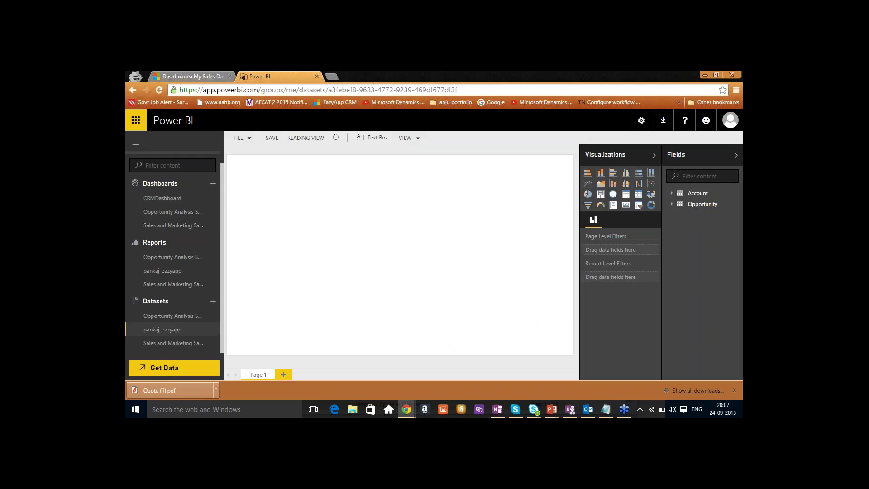
pyautogui.click(133, 90)
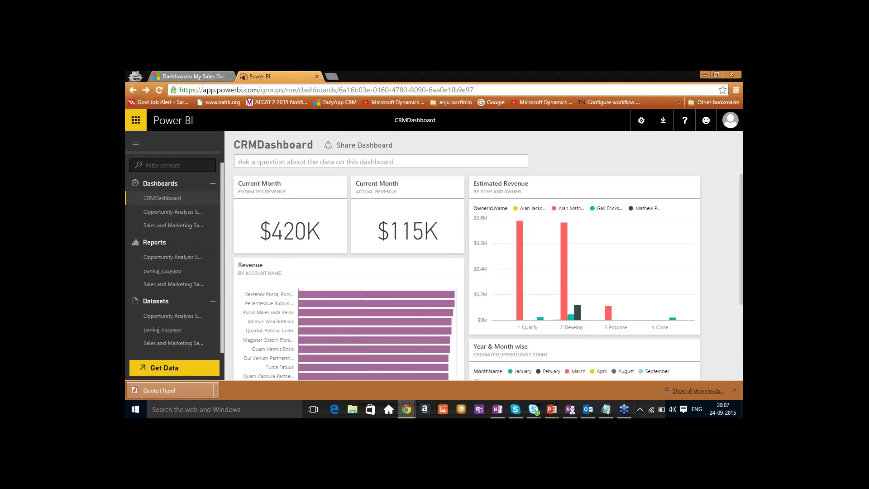
# Start an immediate refresh of the eazyapp dataset in Power BI.
pyautogui.click(212, 331)
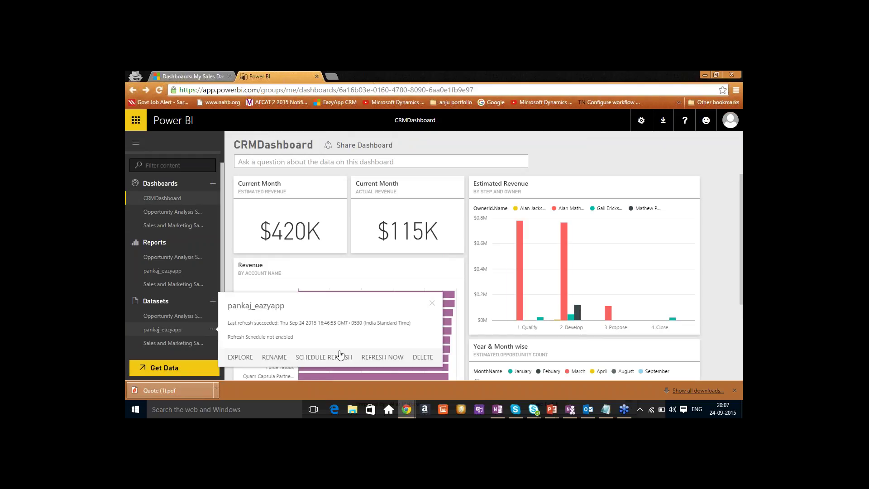
pyautogui.click(377, 358)
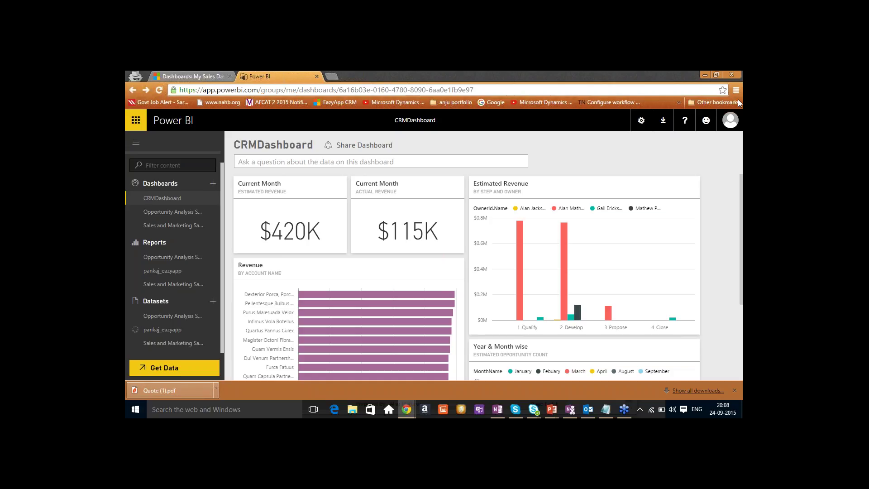
# Switch back to CRM and examine the lead and opportunity charts on the My Sales dashboard.
pyautogui.click(179, 76)
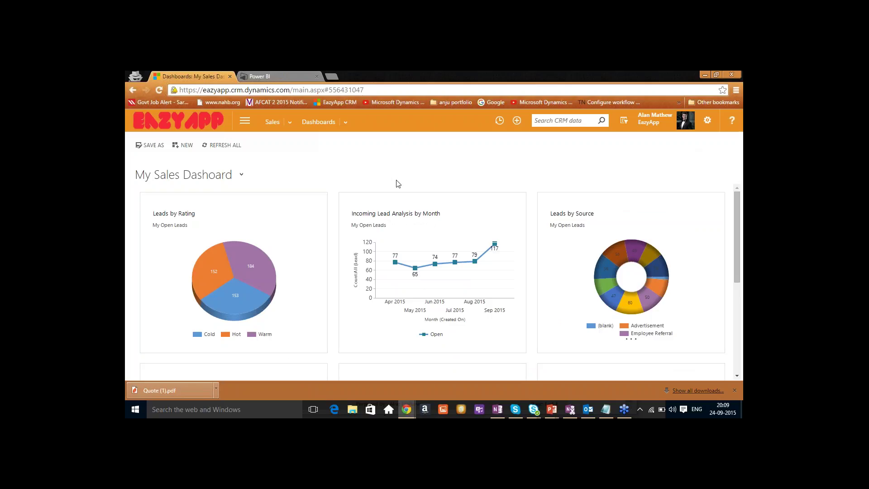
pyautogui.moveTo(398, 203)
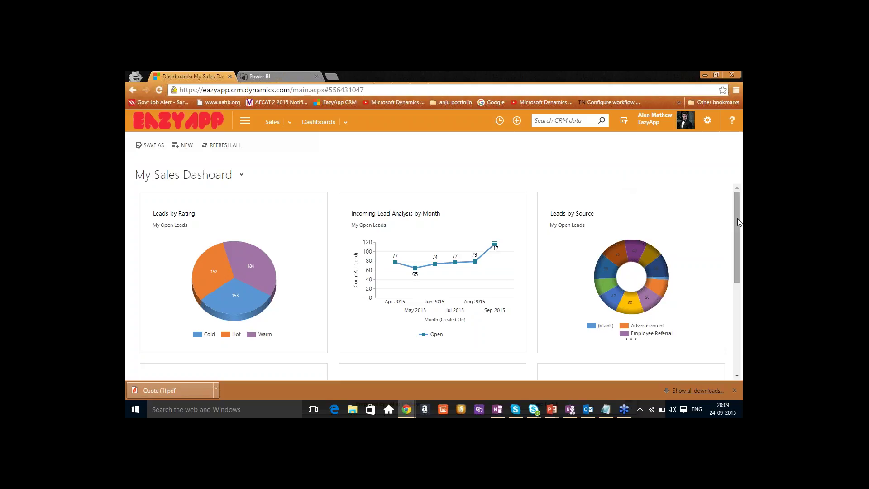
pyautogui.moveTo(738, 219); pyautogui.dragTo(738, 236)
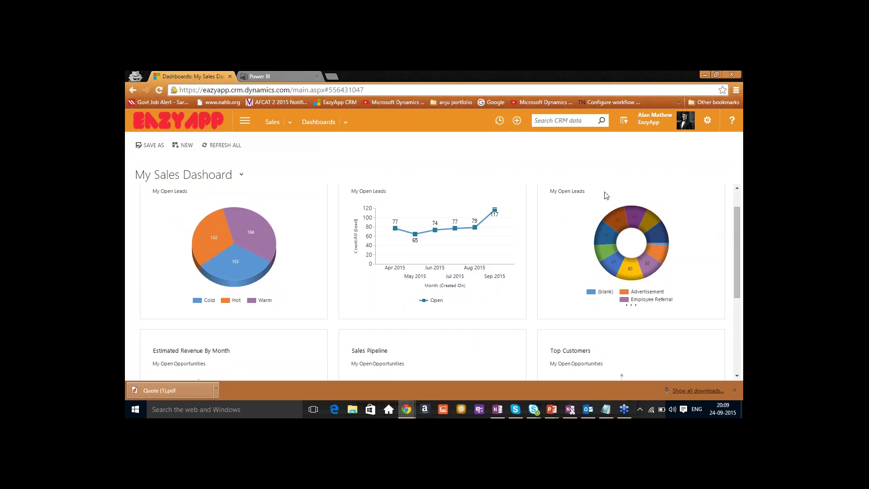
pyautogui.moveTo(734, 267); pyautogui.dragTo(738, 332)
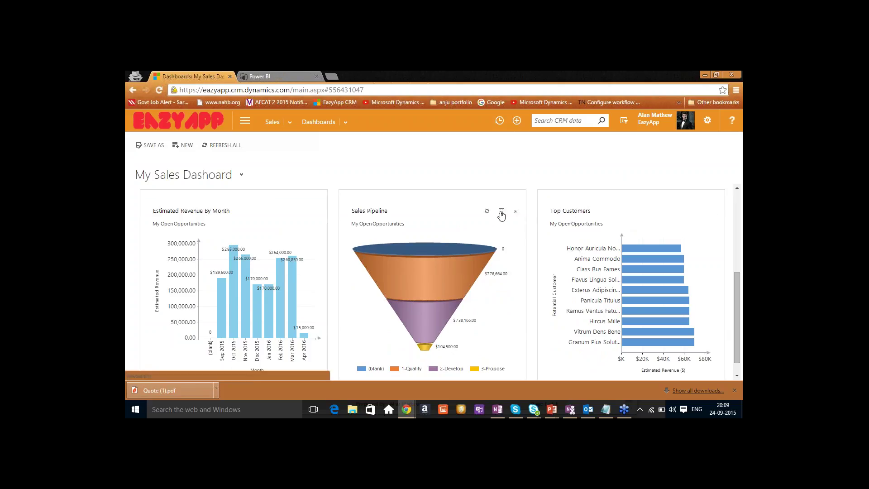
# View the Sales Pipeline chart's records in a maximized window, select the 1-Qualify segment to filter them, and close the window.
pyautogui.click(501, 214)
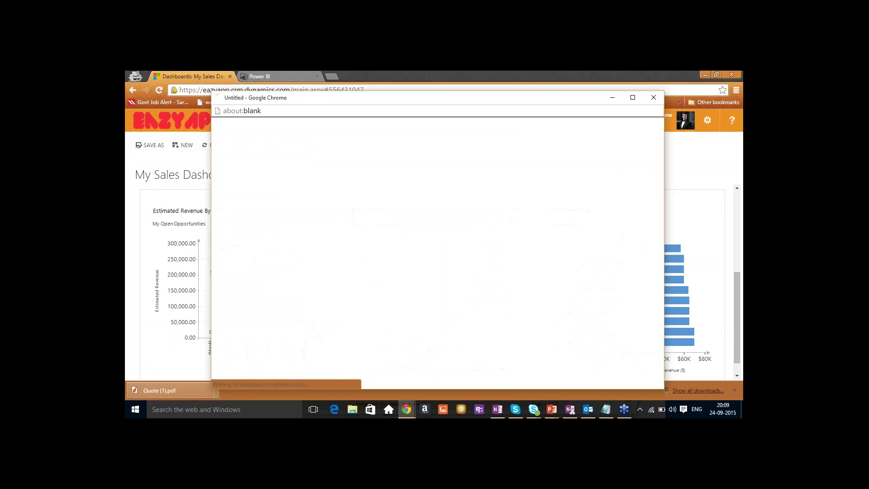
pyautogui.click(633, 97)
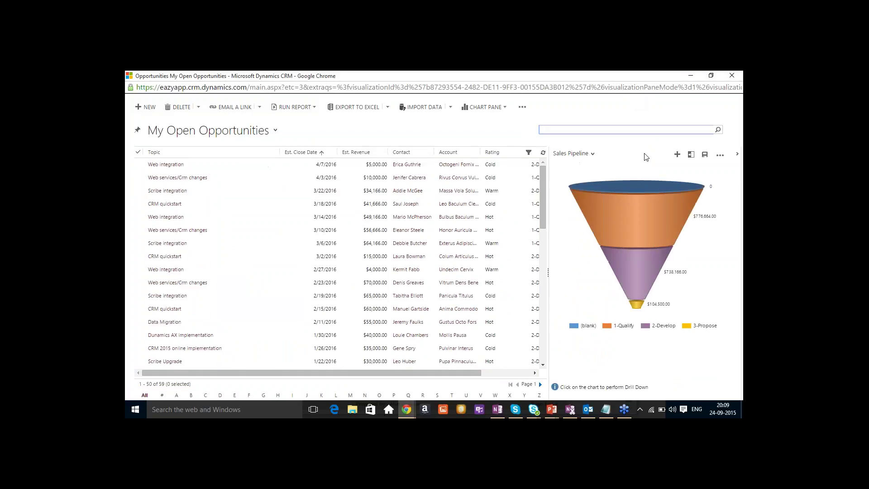
pyautogui.click(656, 229)
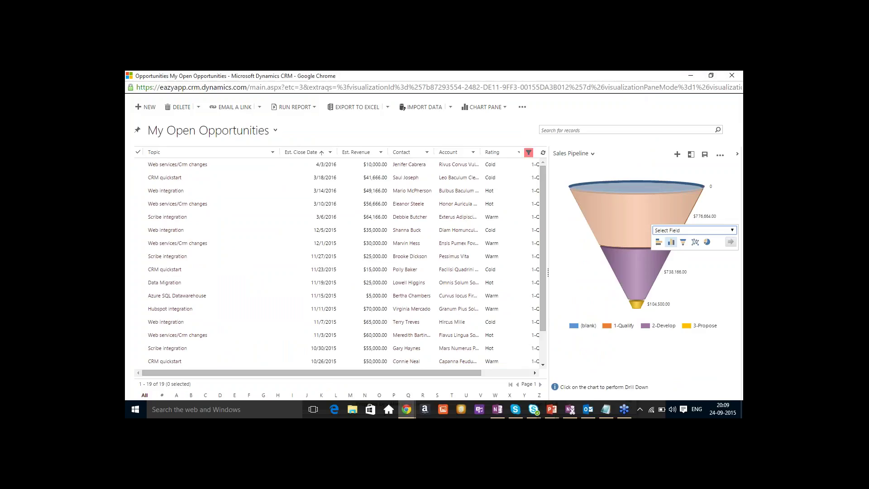
pyautogui.click(651, 271)
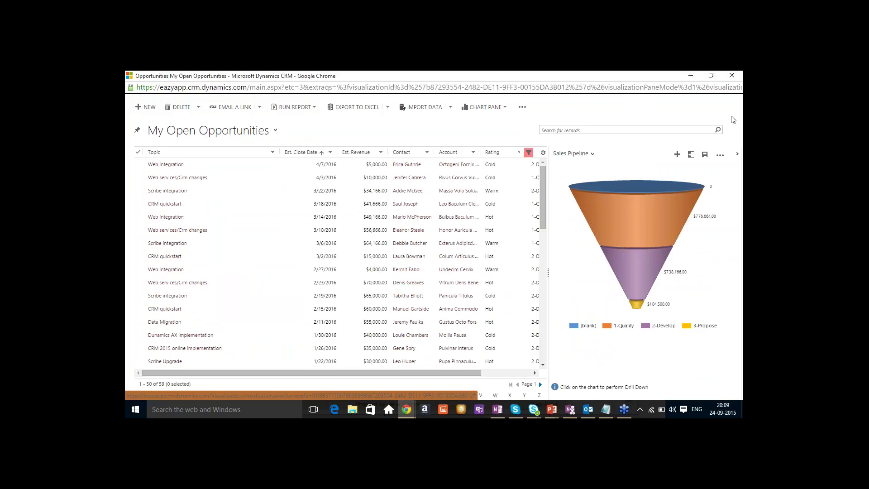
pyautogui.click(731, 76)
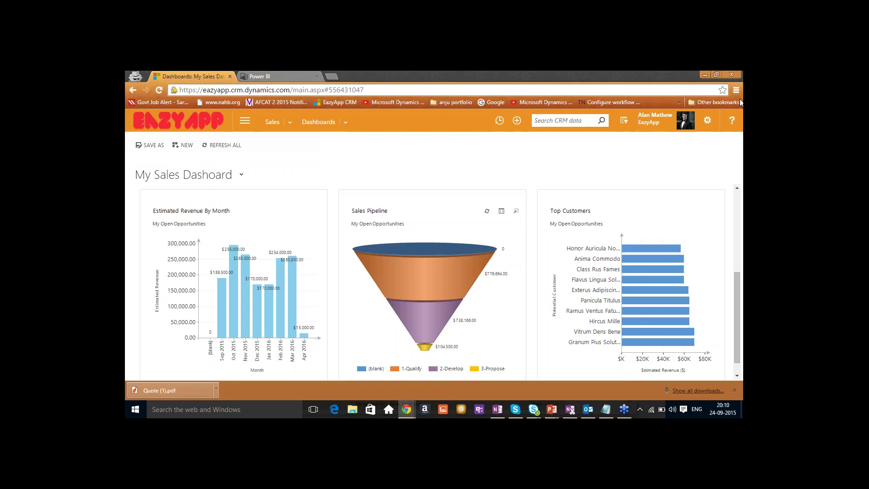
# Switch to the Sales & Marketing Blitz 2 presentation in PowerPoint.
pyautogui.moveTo(549, 410)
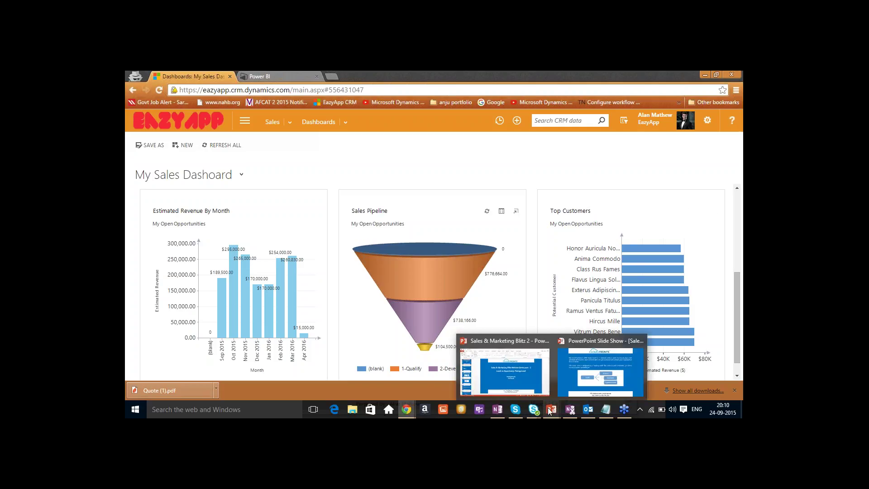
pyautogui.click(522, 381)
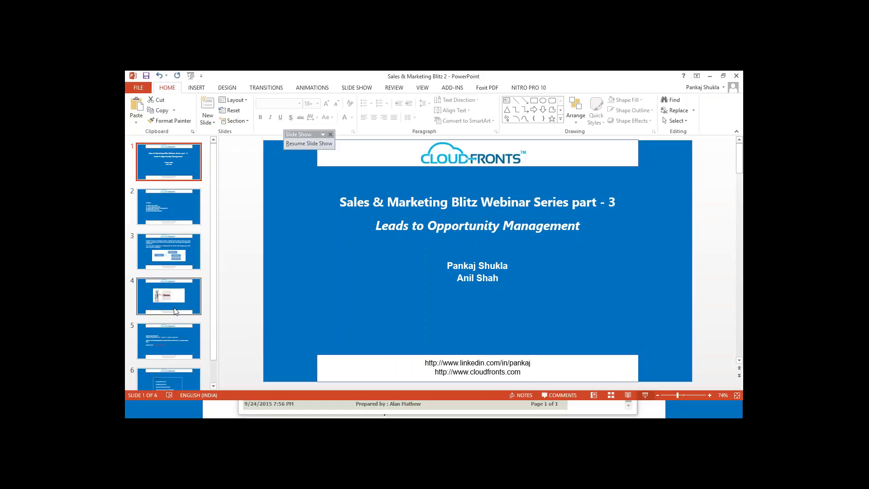